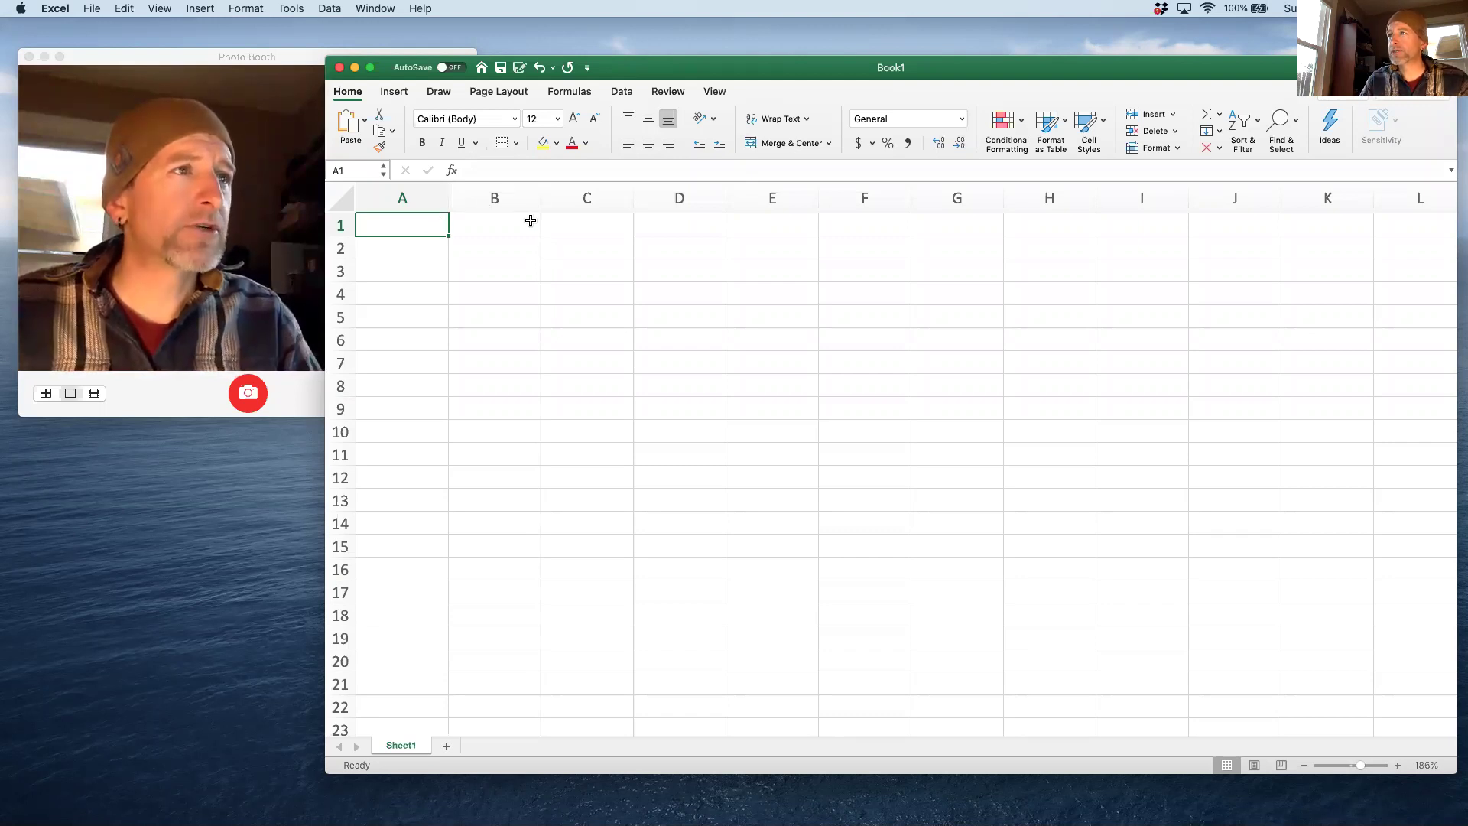
Step: Select cells and columns across row 1 to survey the sheet, ending back on A1
left_click(531, 221)
left_click(586, 226)
left_click(793, 222)
left_click(429, 220)
left_click_drag(516, 225, 1148, 215)
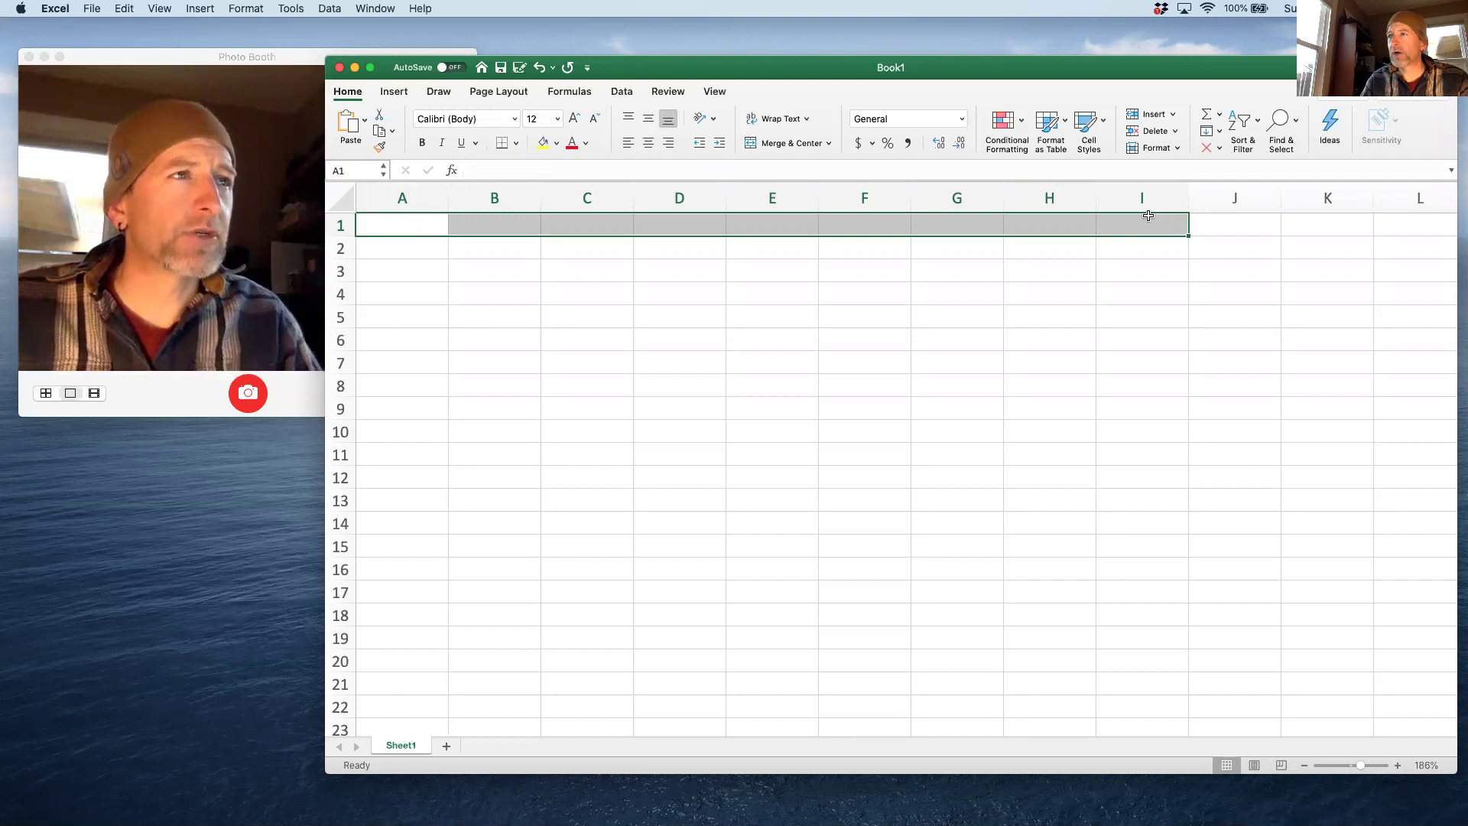
left_click(415, 220)
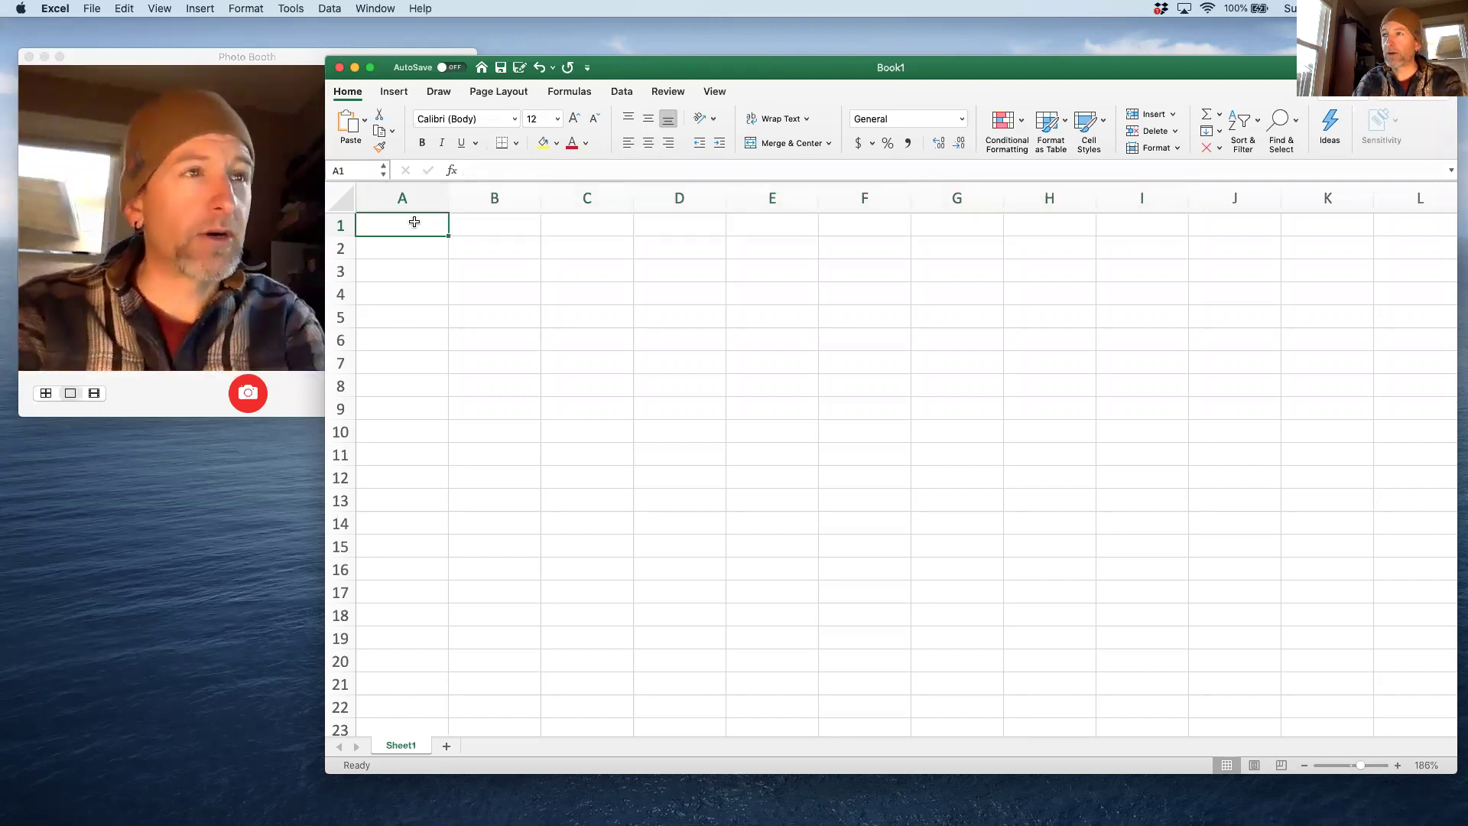
left_click(452, 225)
left_click_drag(413, 225, 1142, 225)
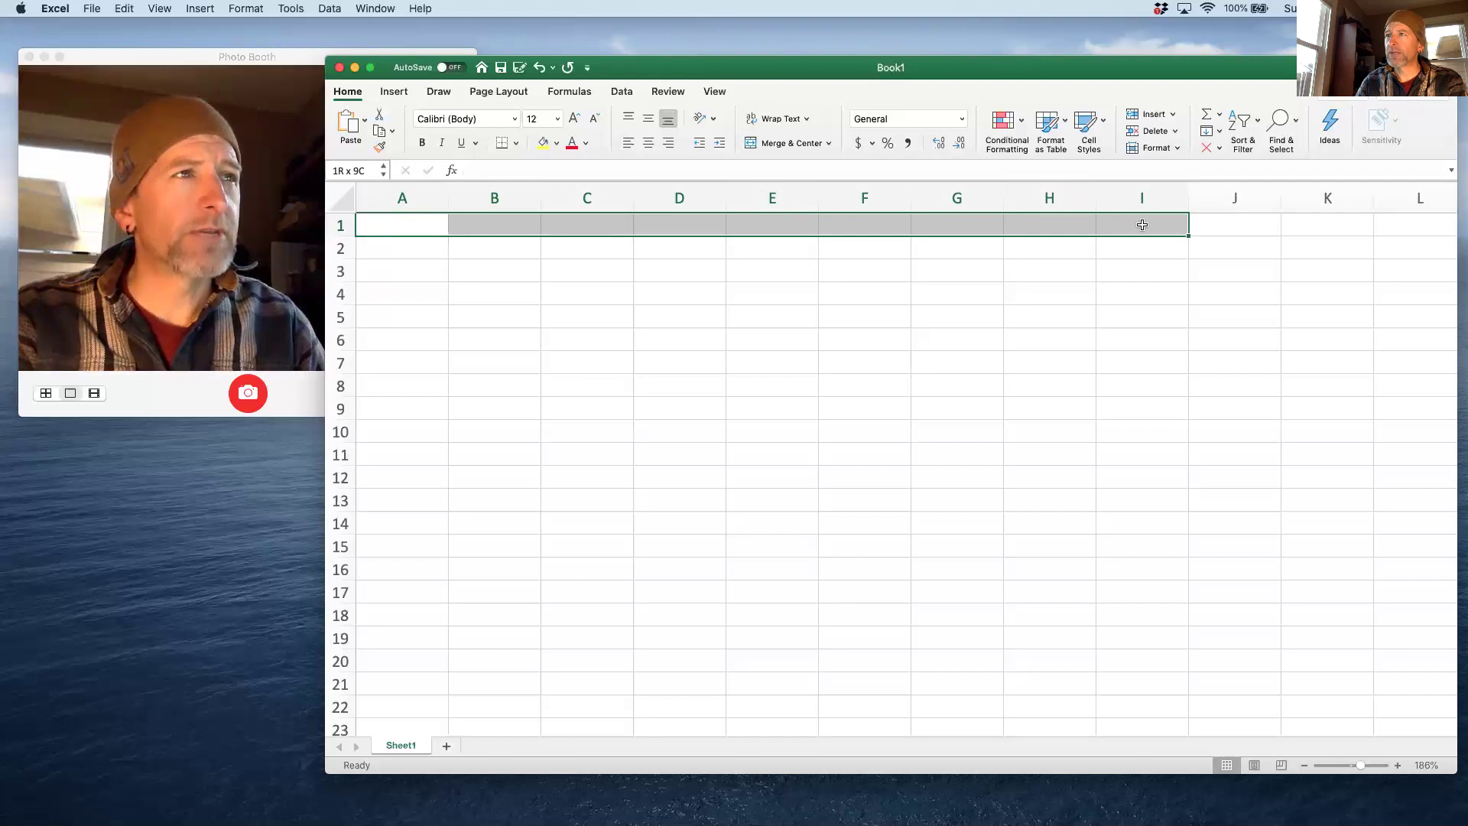
left_click(404, 198)
left_click_drag(492, 198, 575, 197)
left_click(575, 198)
left_click(674, 201)
left_click(760, 197)
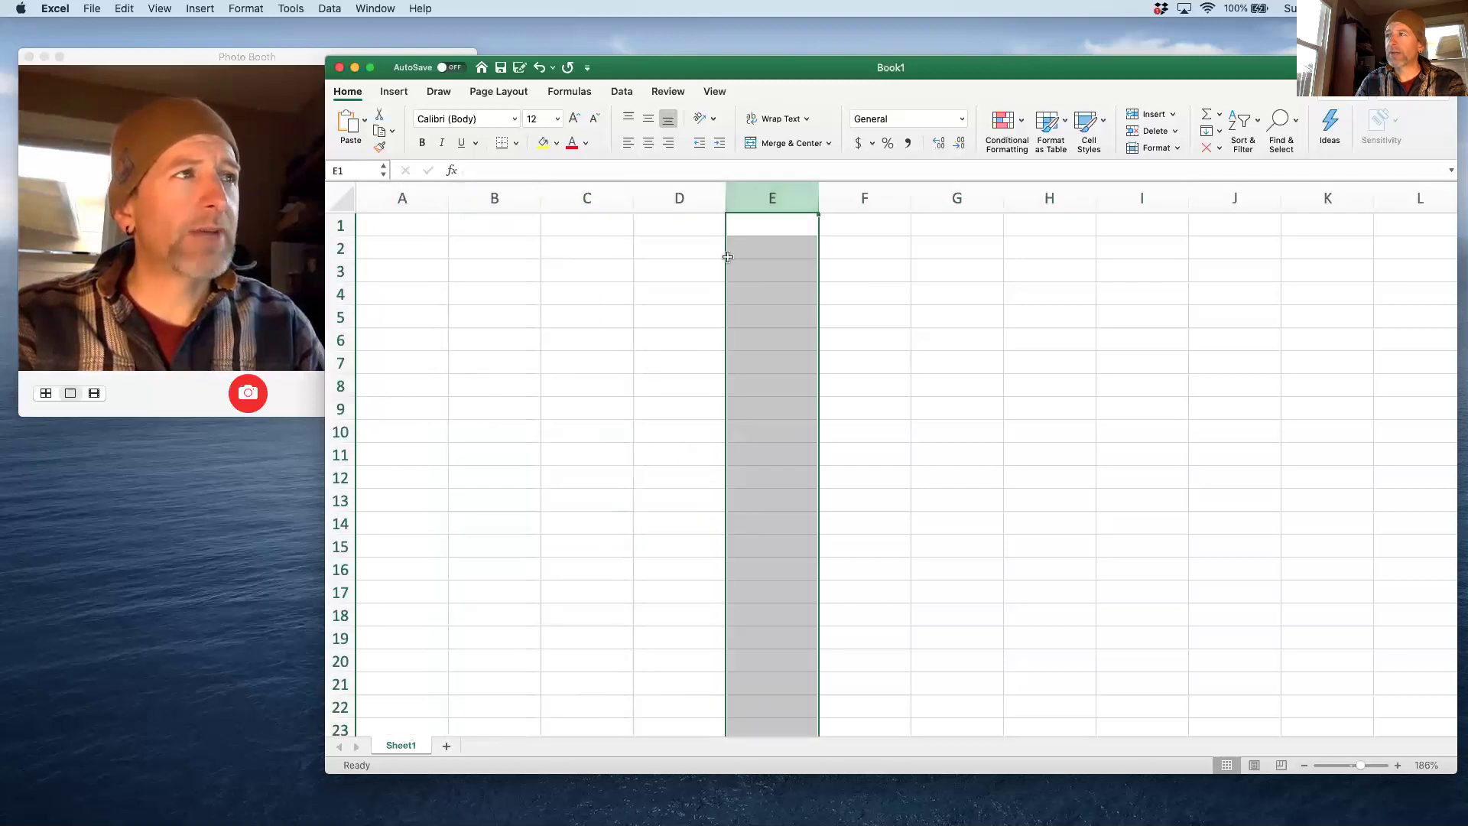
left_click(430, 221)
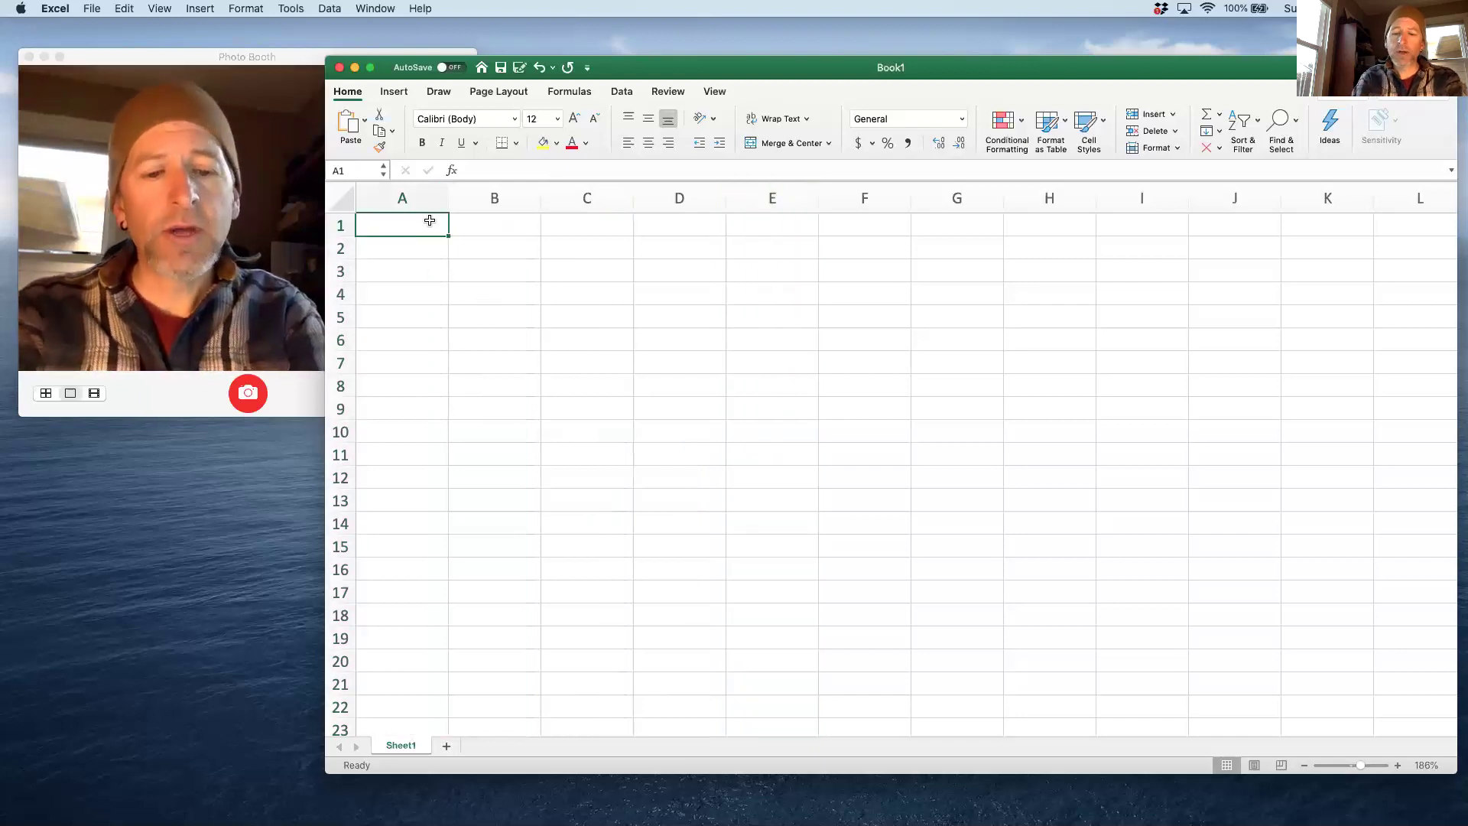
Step: Enter plotID in A1, then correct it to plot.ID in the formula bar
type("plot")
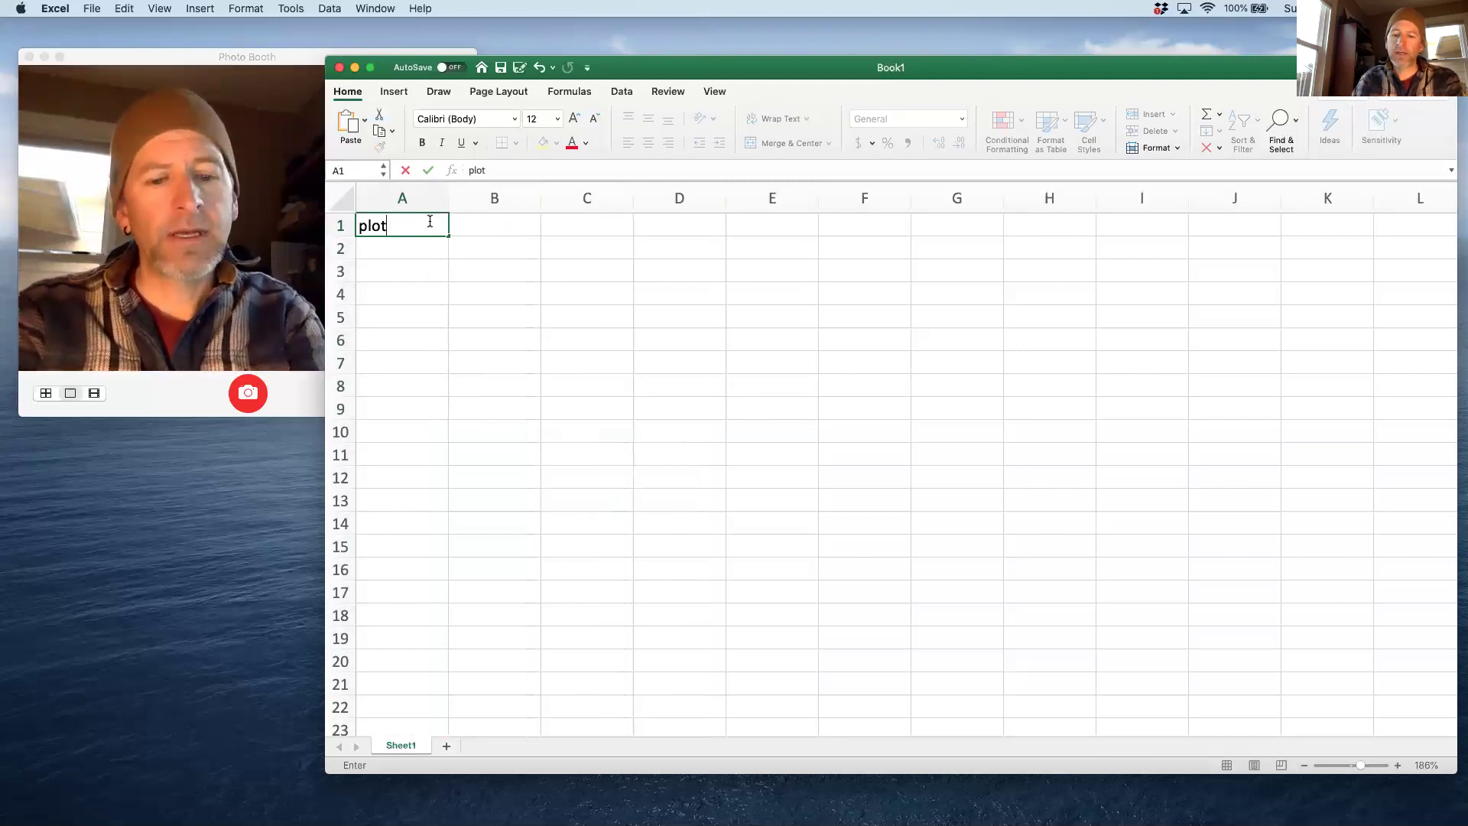
type("ID")
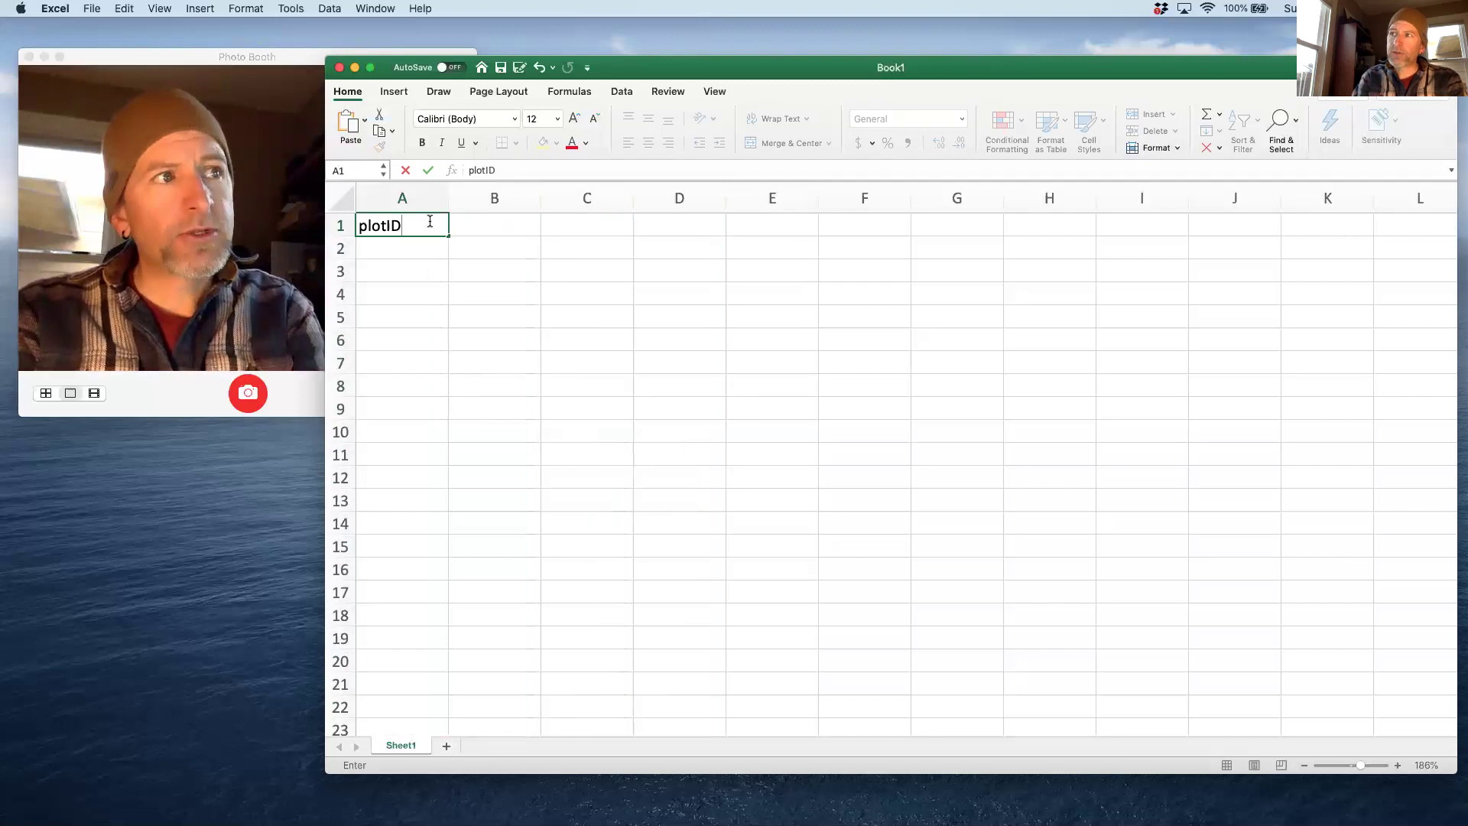
key("Tab")
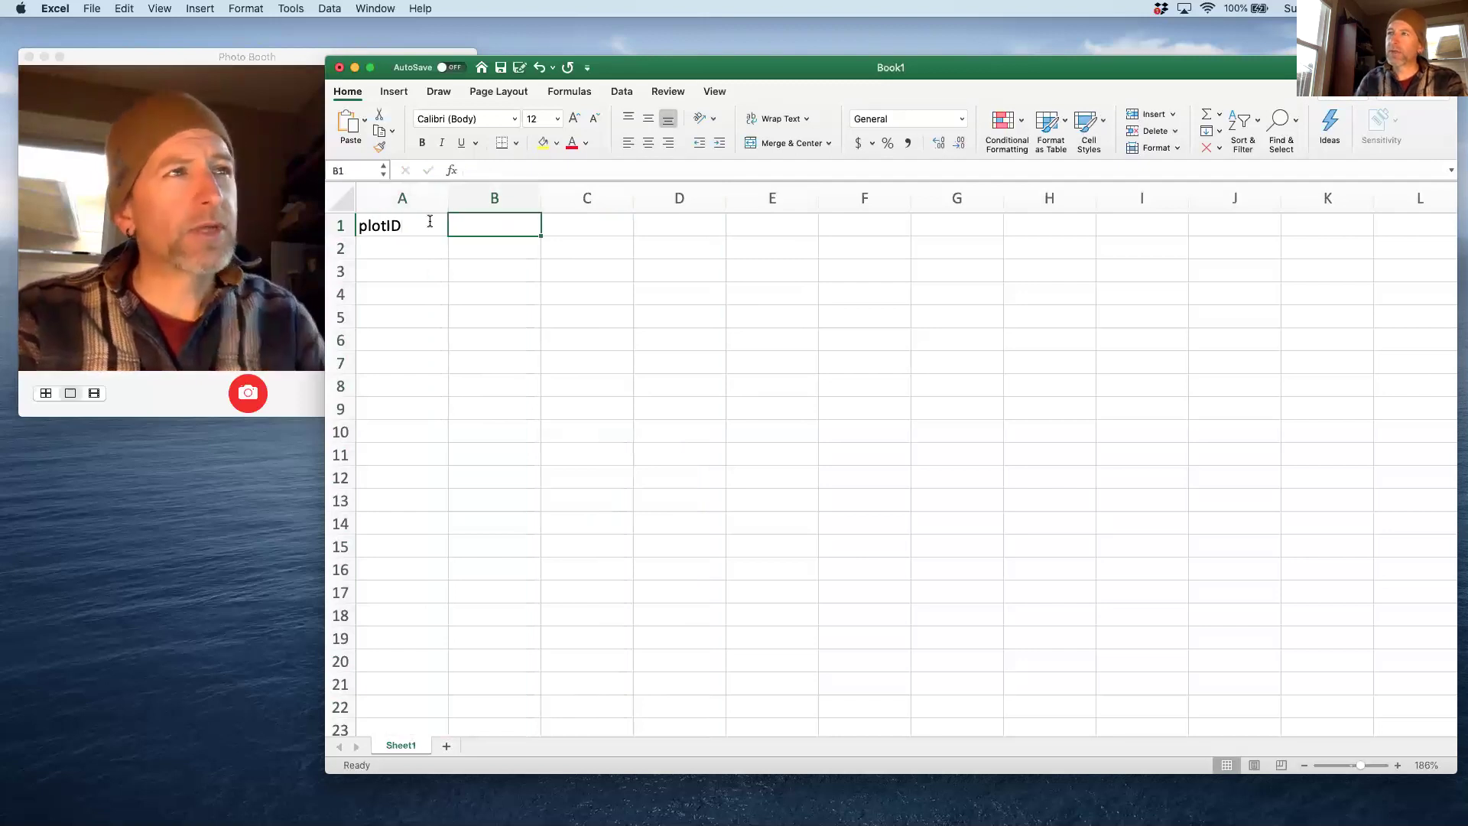
left_click(422, 221)
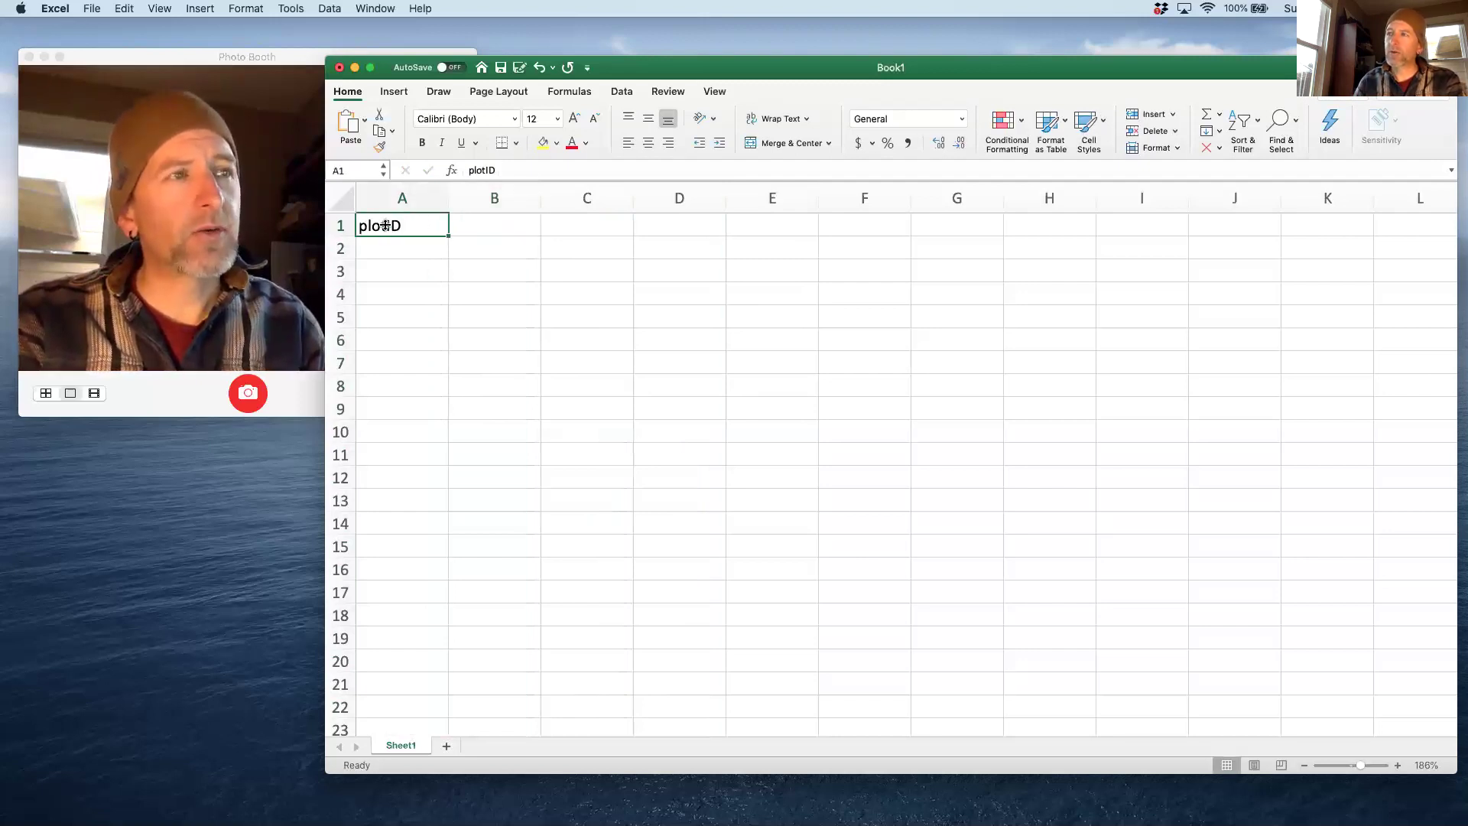
left_click(472, 229)
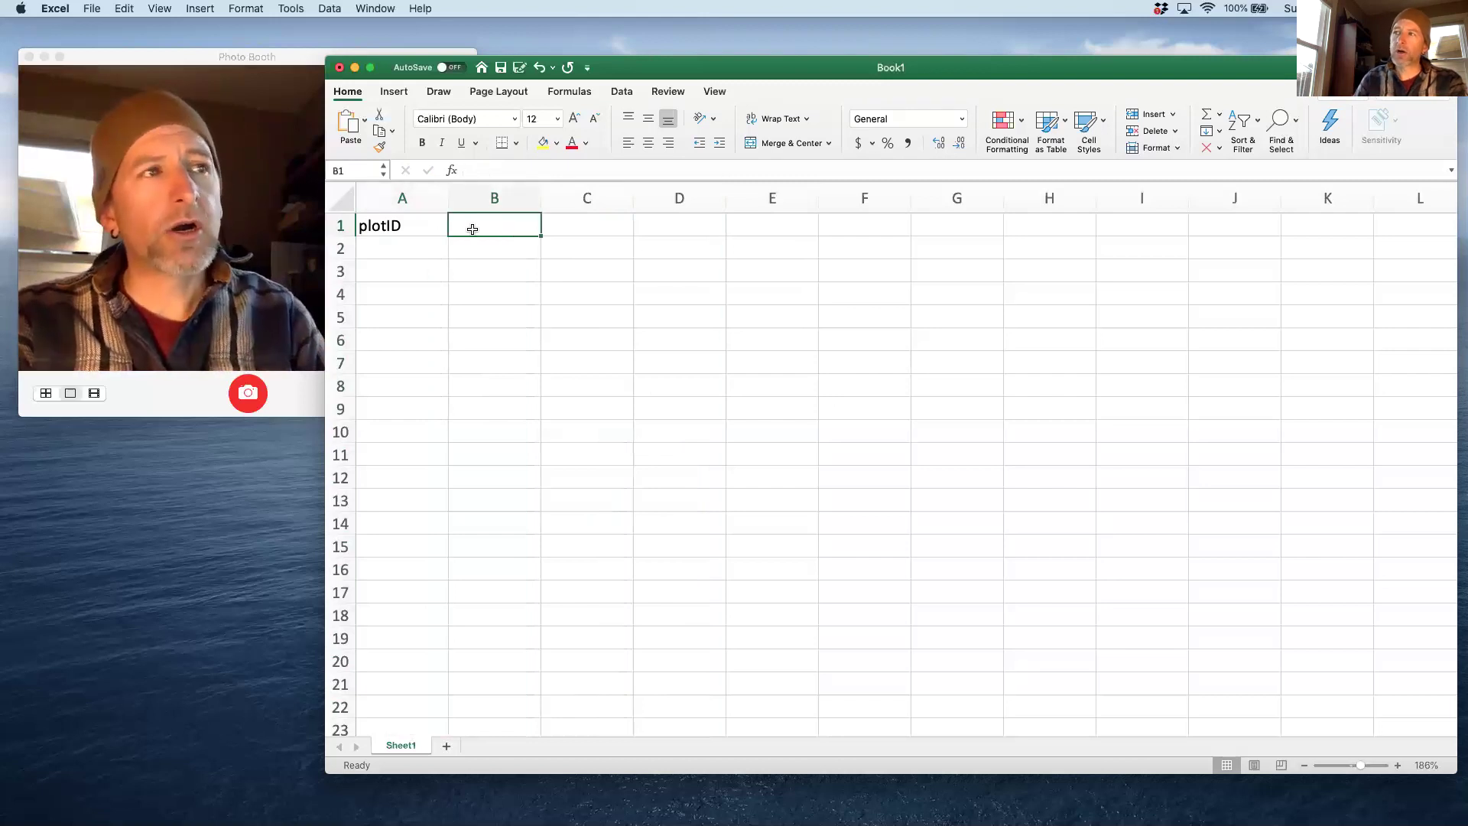
left_click(425, 225)
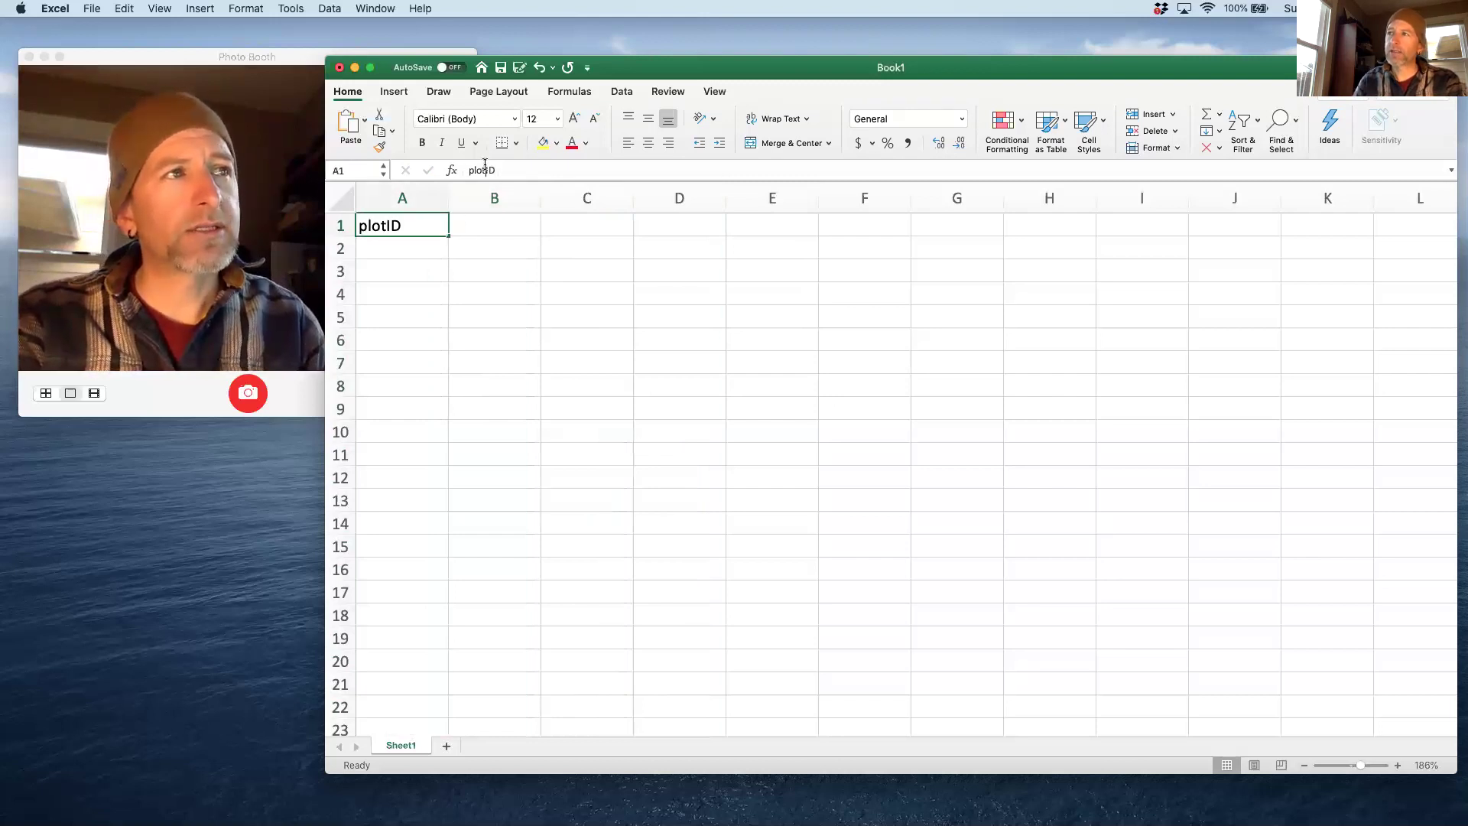
left_click(485, 167)
type(".")
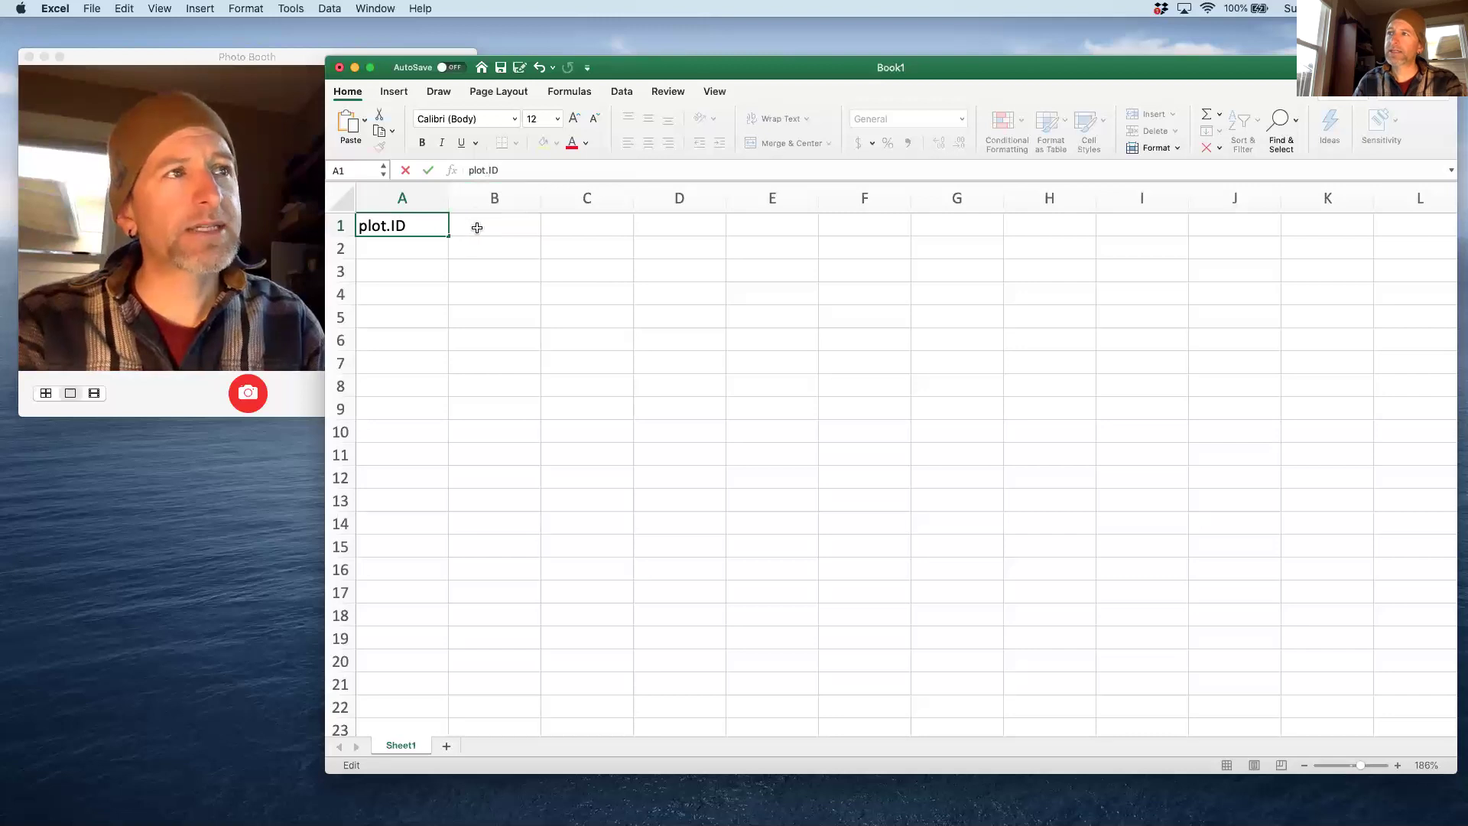
left_click(477, 227)
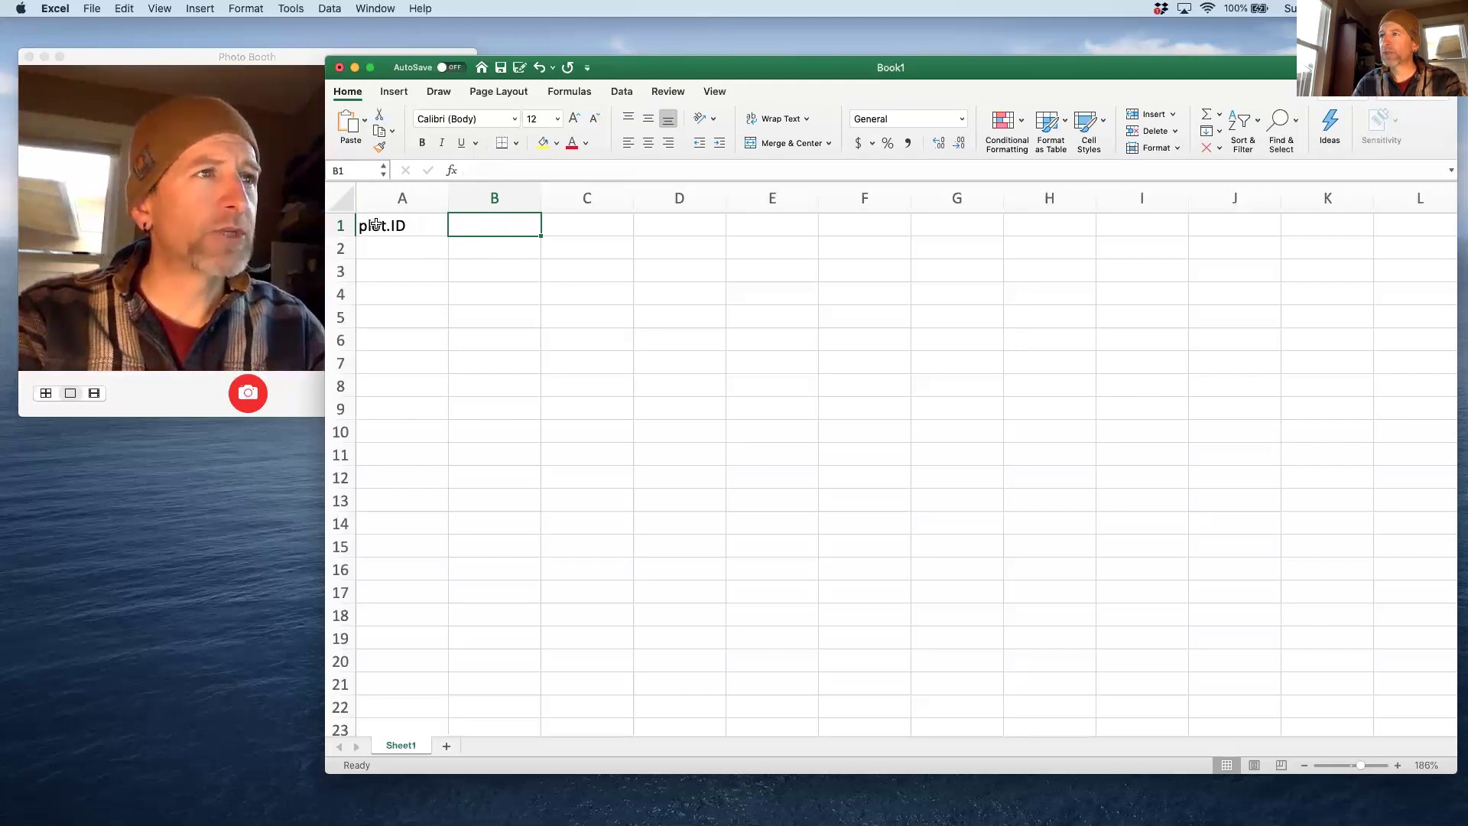
left_click(413, 228)
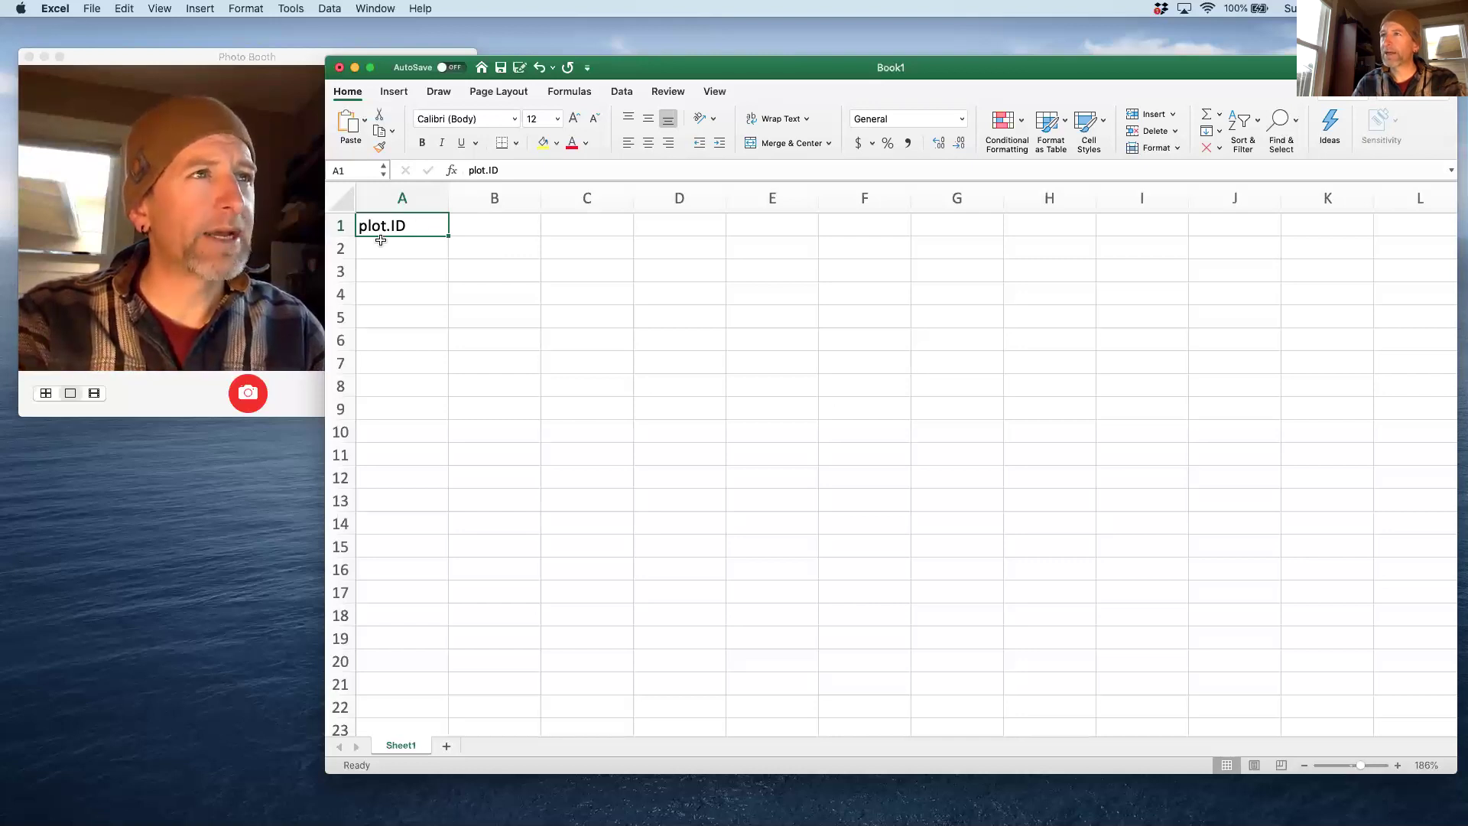
left_click(336, 226)
left_click_drag(392, 233, 389, 246)
left_click(388, 222)
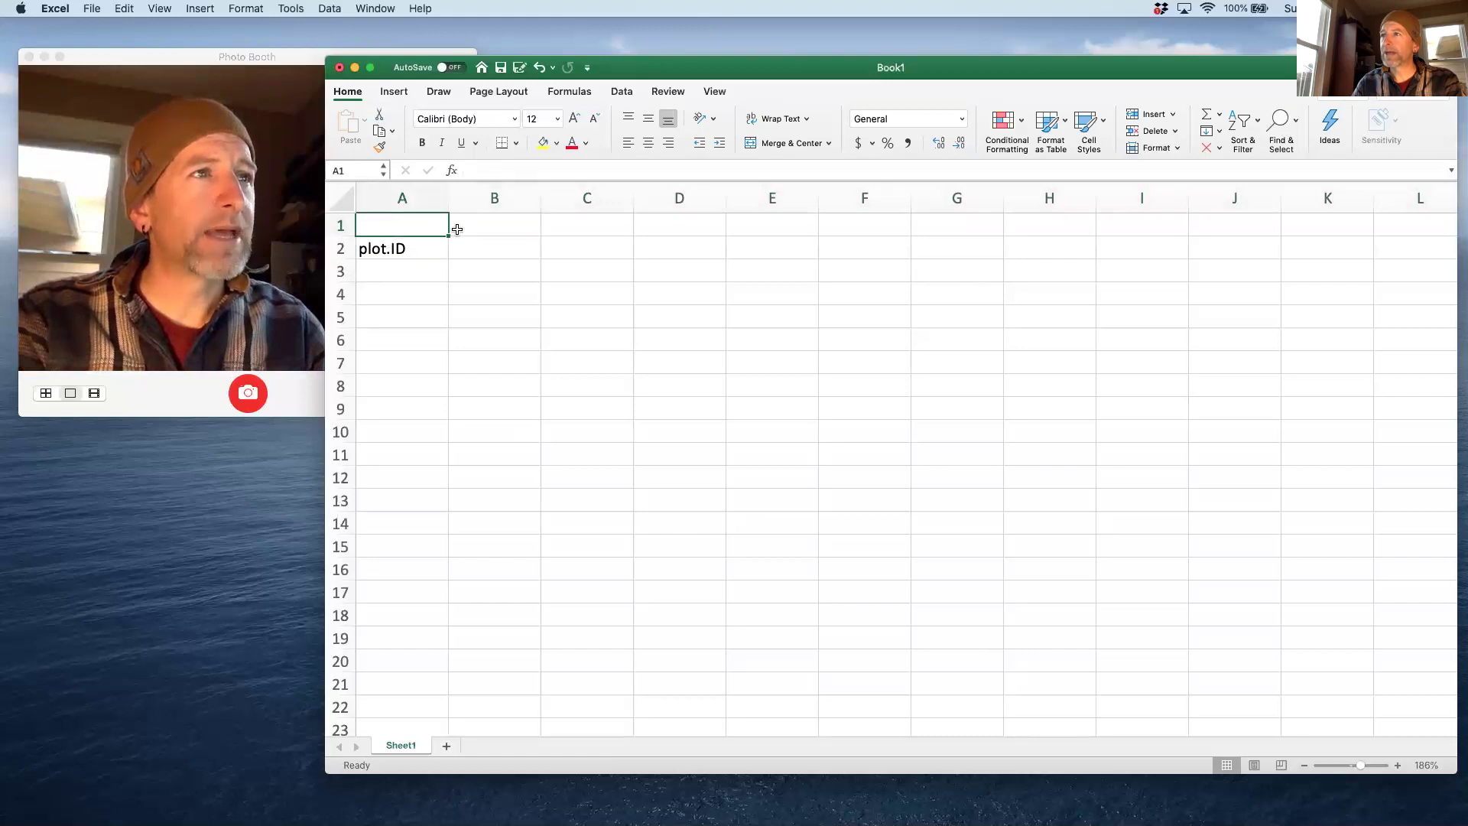
left_click(495, 227)
left_click(589, 226)
left_click(480, 235)
left_click_drag(417, 251, 892, 380)
left_click(415, 243)
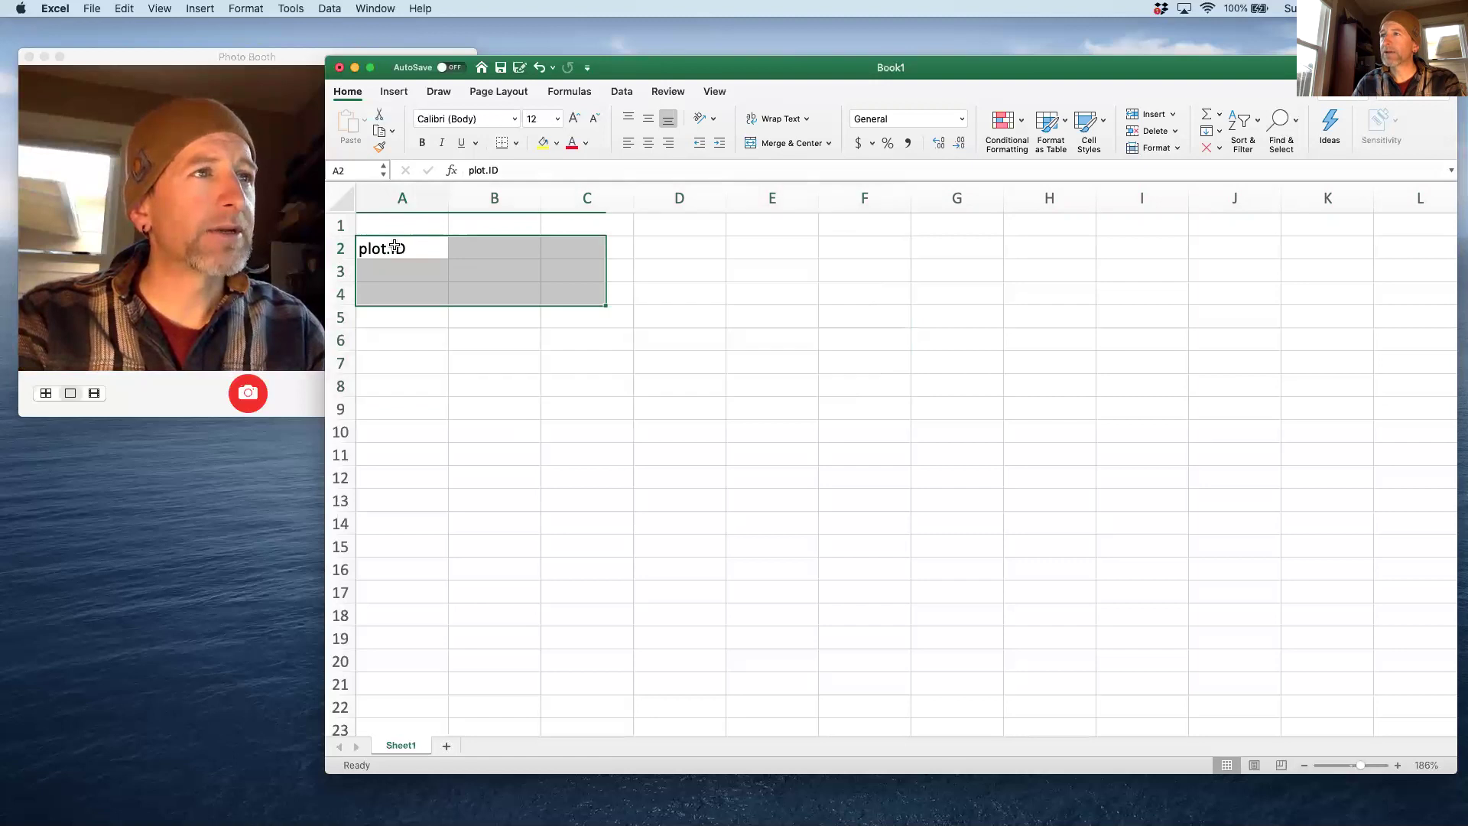
left_click_drag(406, 233, 413, 227)
left_click(496, 224)
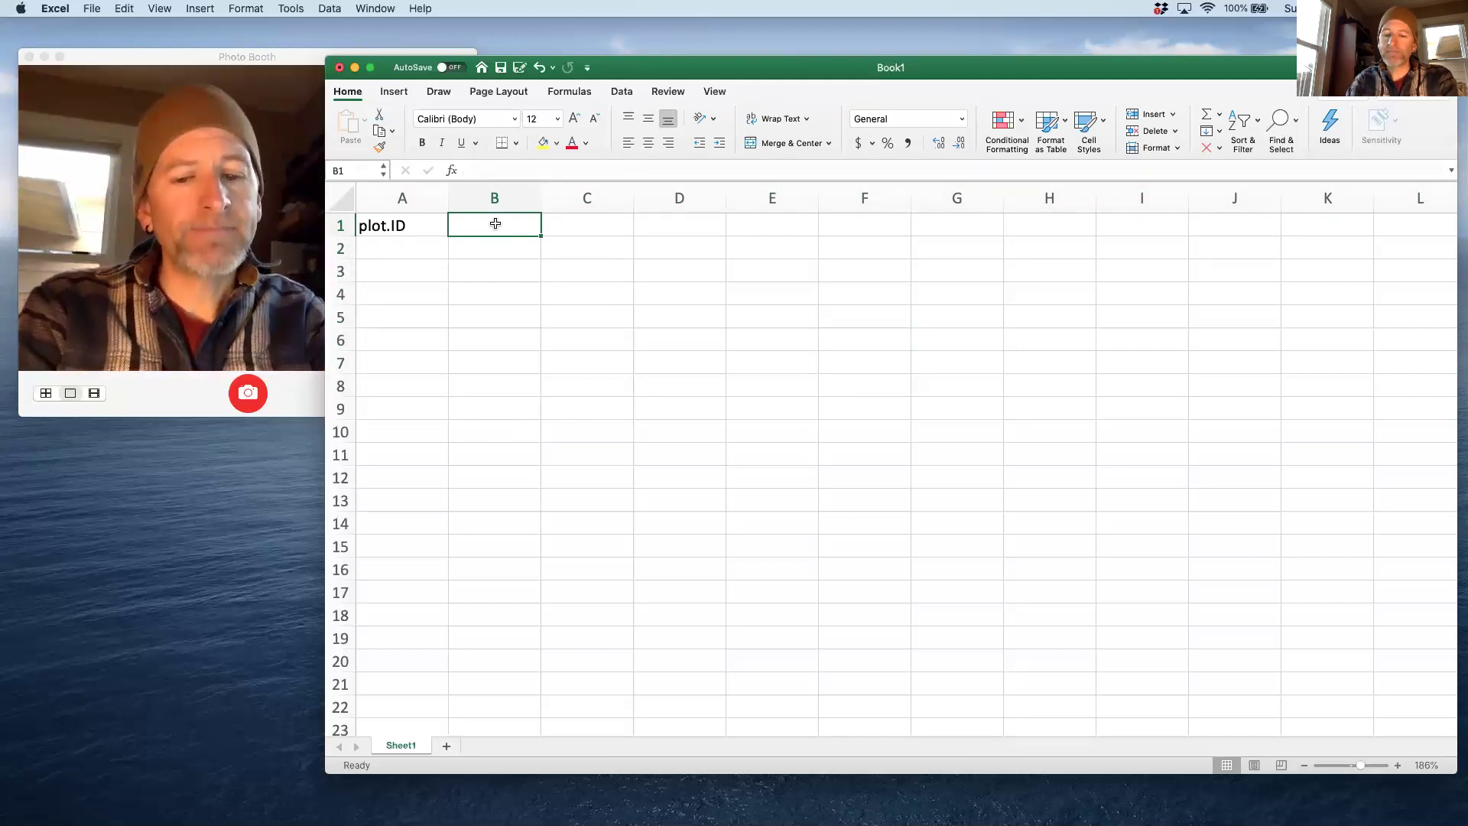
Step: Enter the header tree.species in cell B1
type("tree")
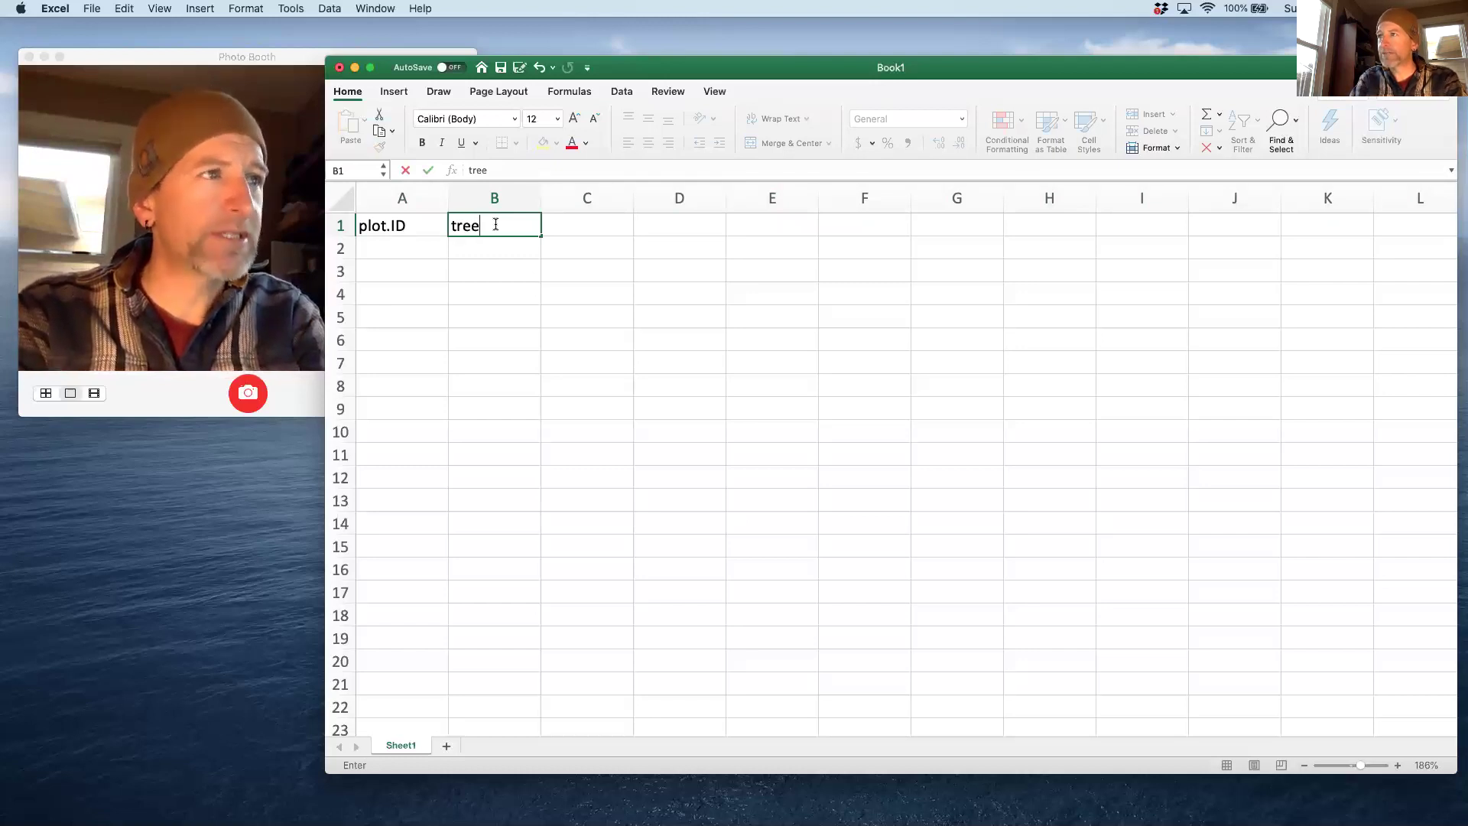
key("Tab")
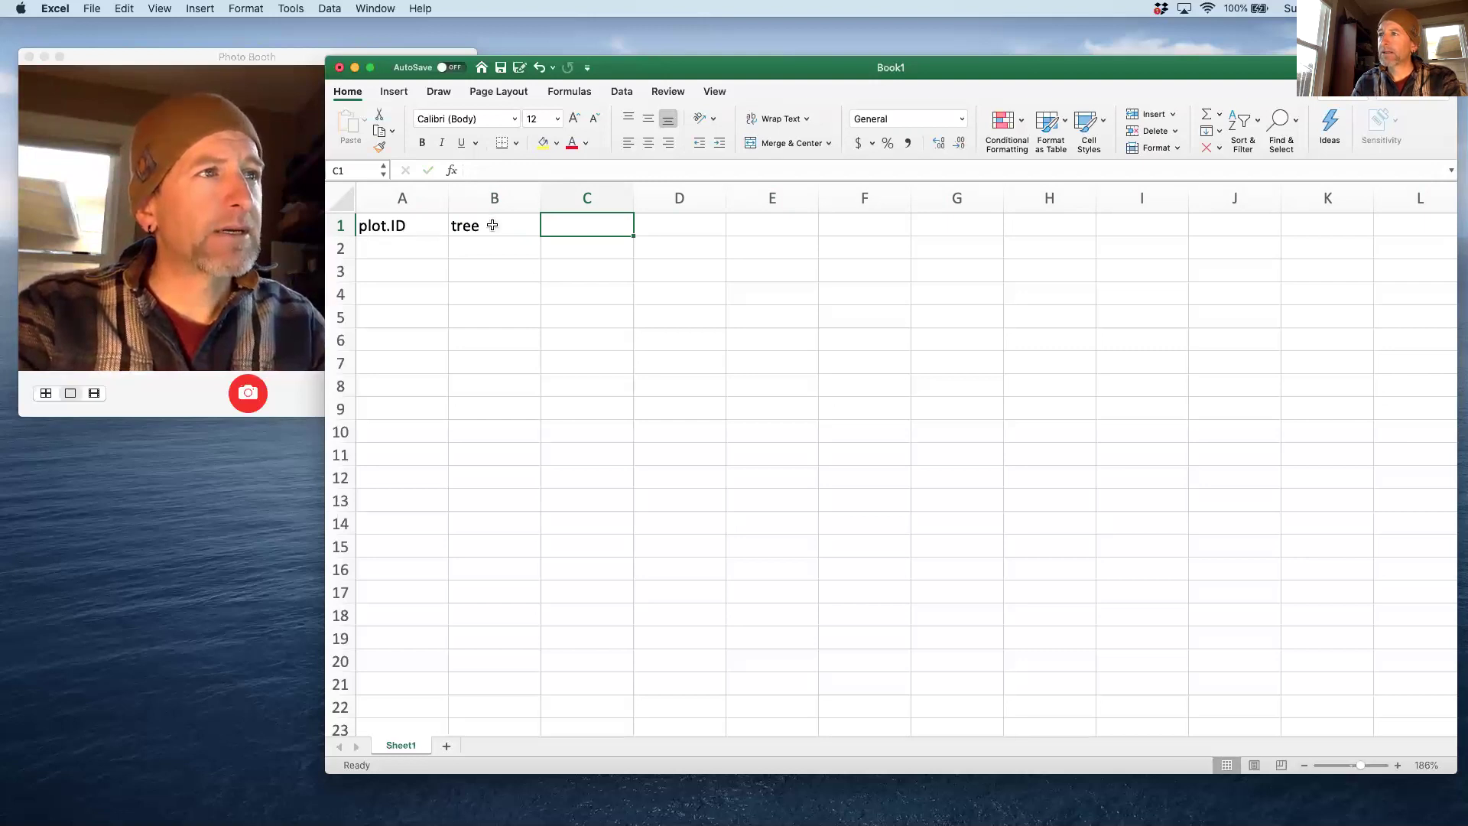
left_click(492, 225)
left_click(508, 165)
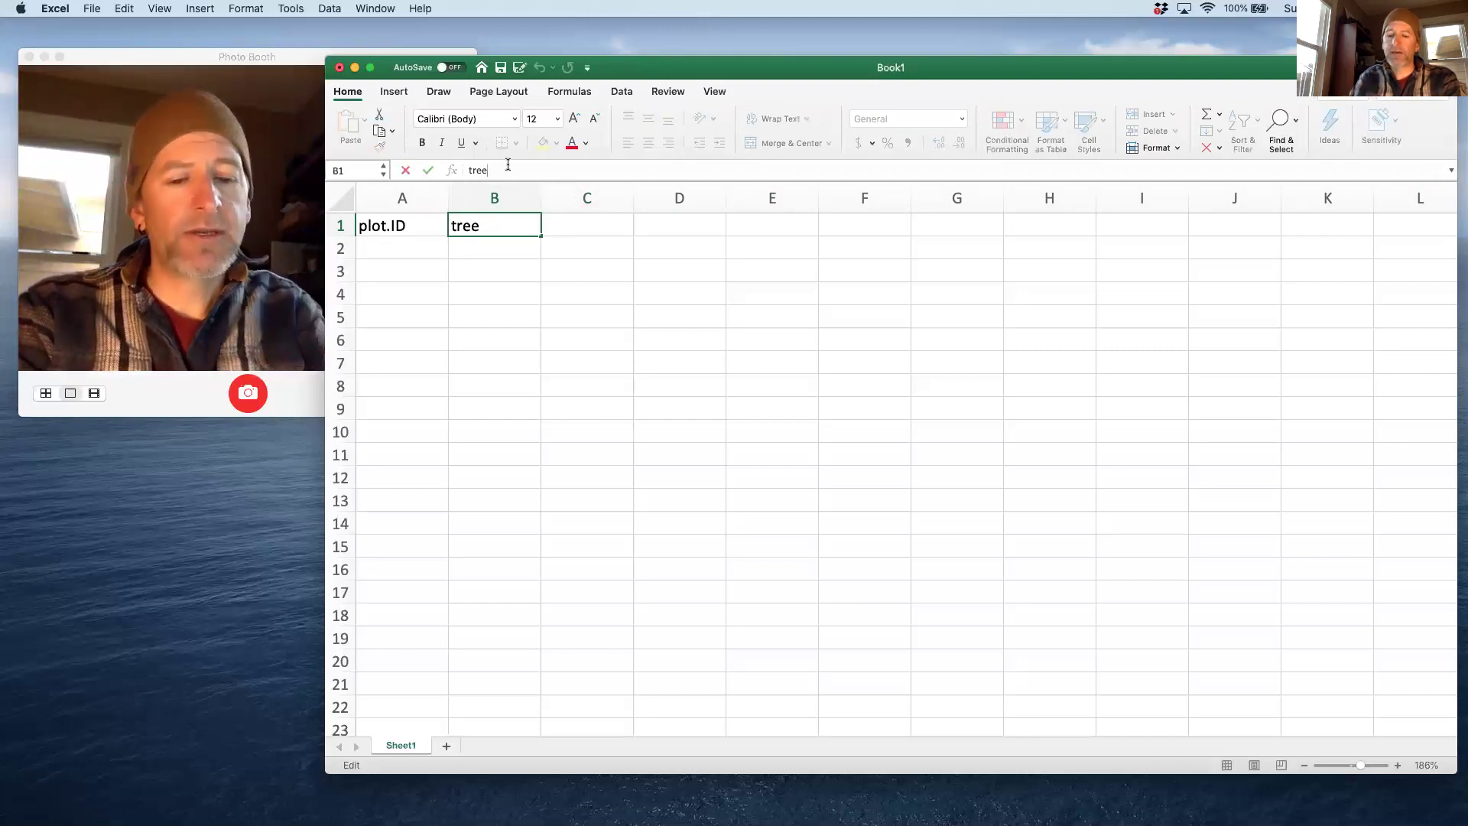
type(".species")
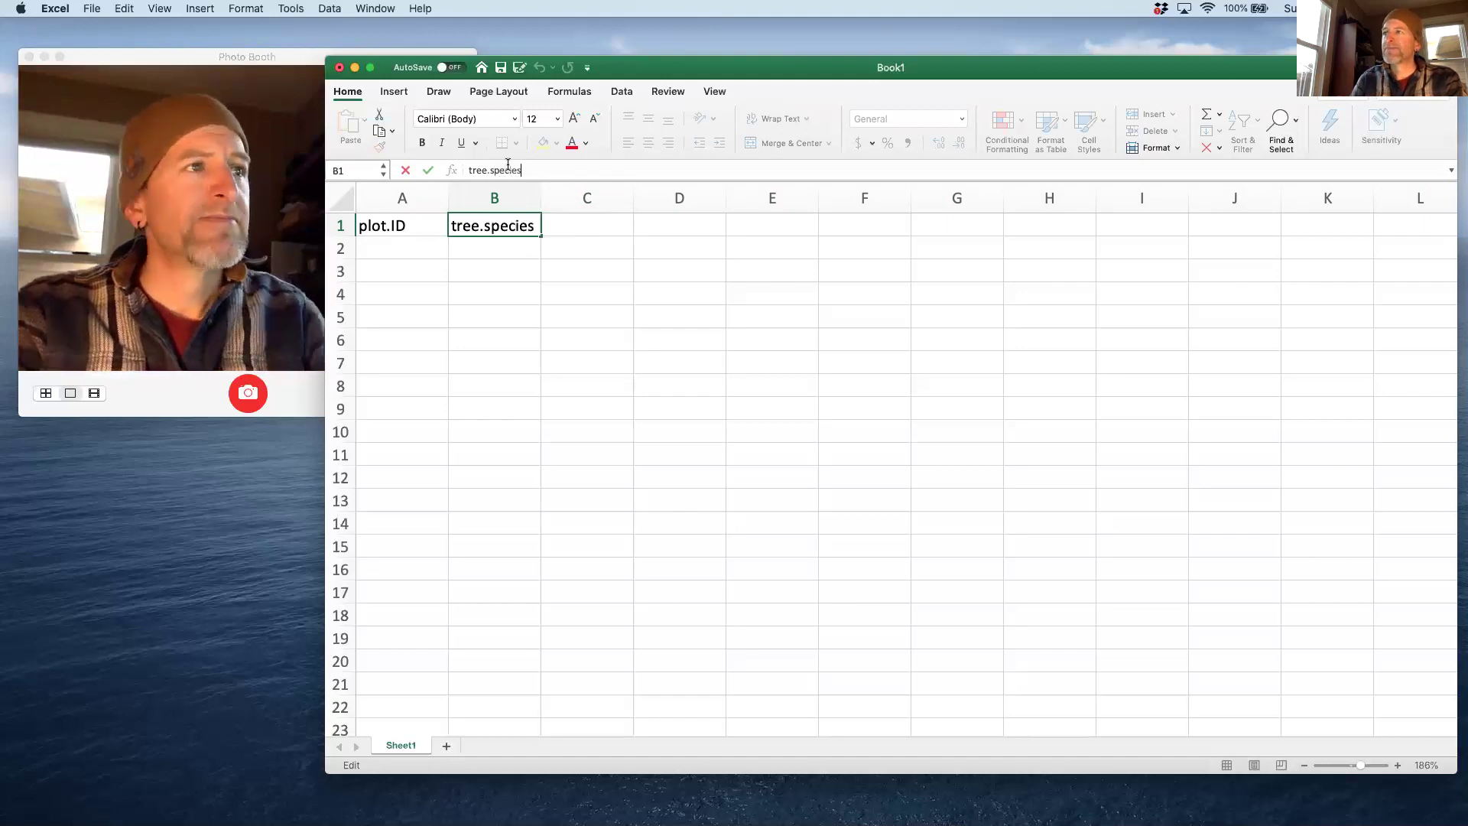
left_click(592, 225)
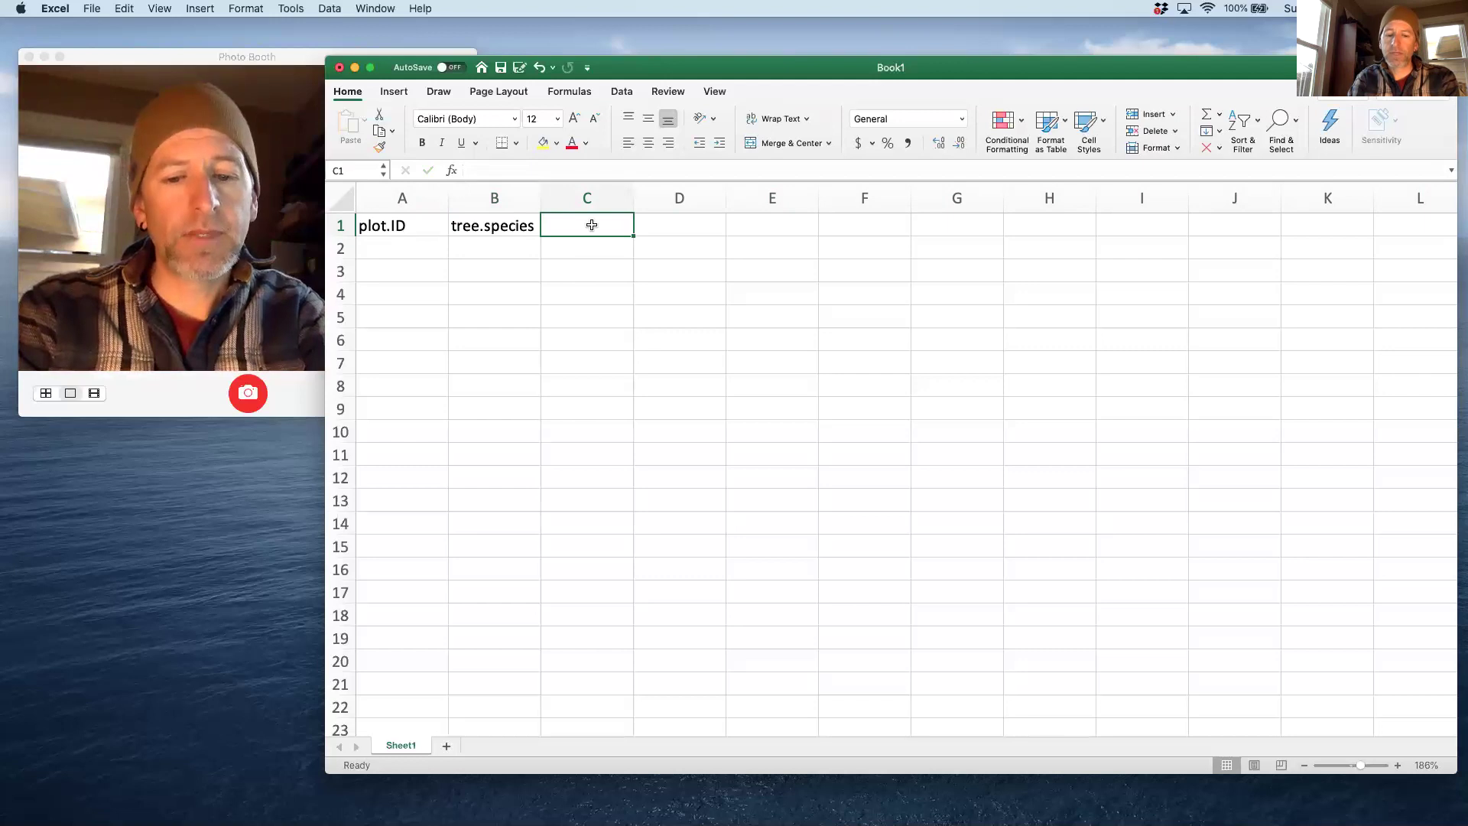
Step: Enter the header Size.diam in cell C1
type("Size")
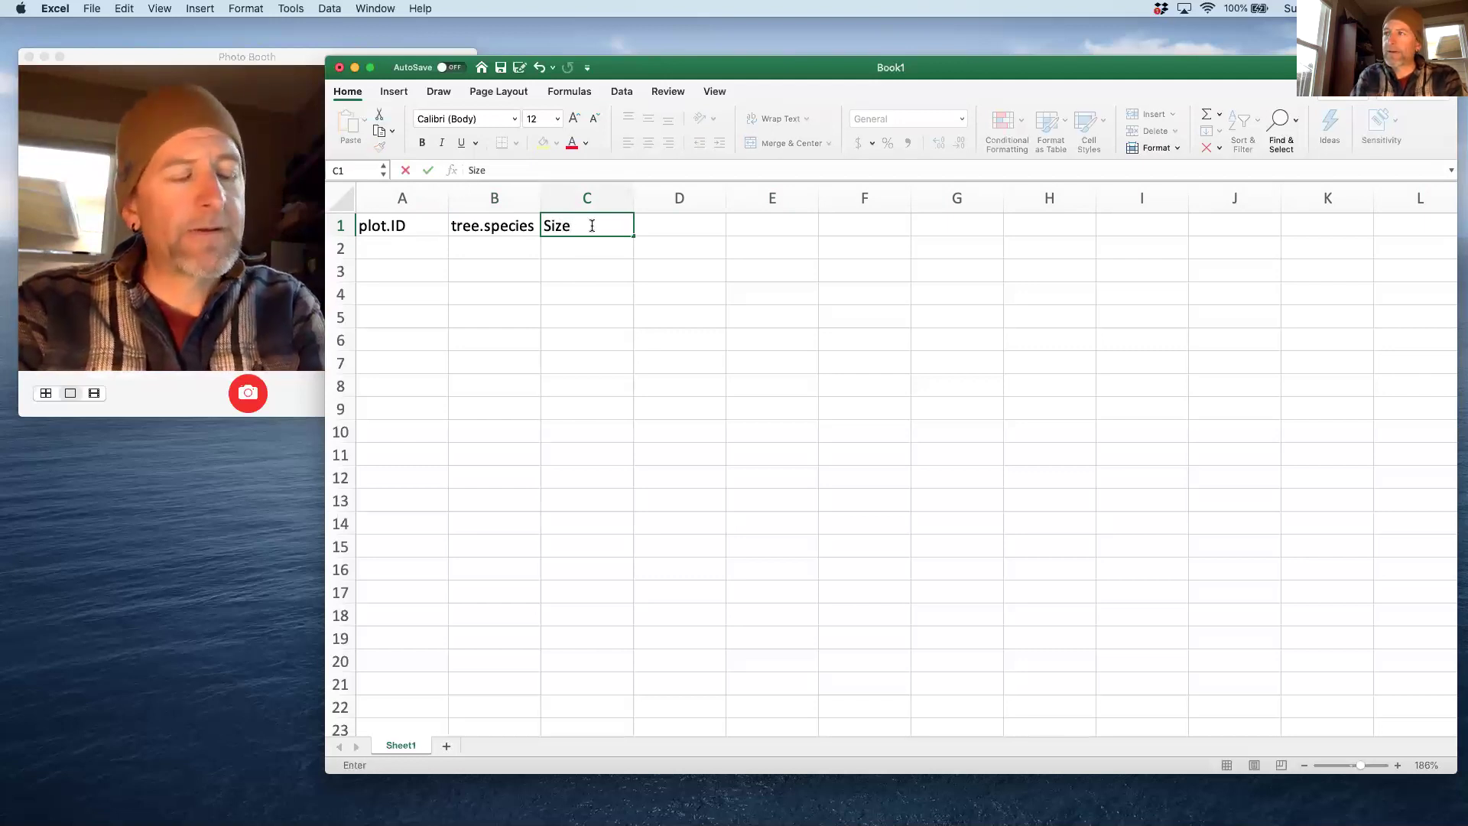
key("Tab")
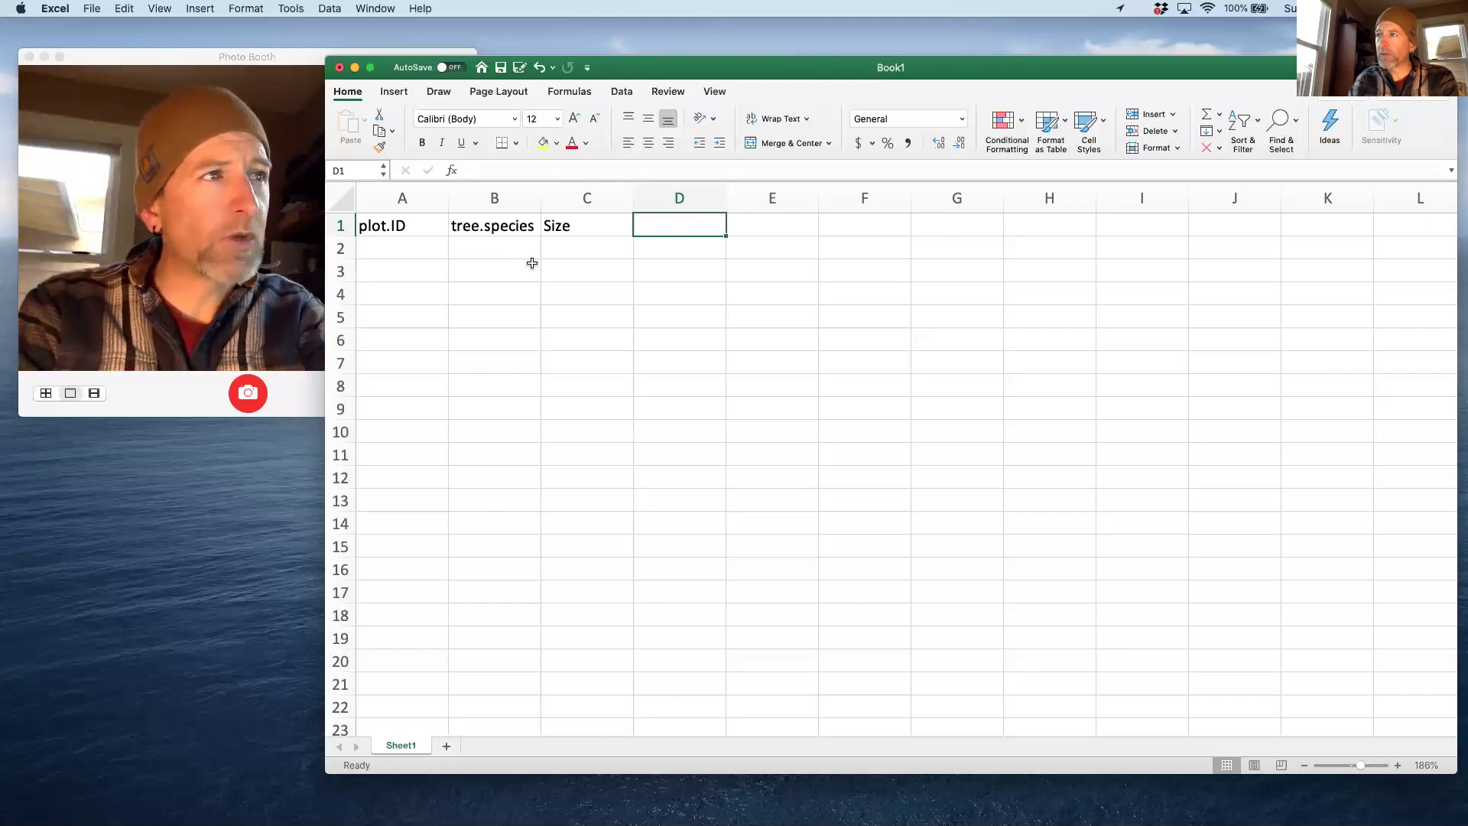
left_click(562, 224)
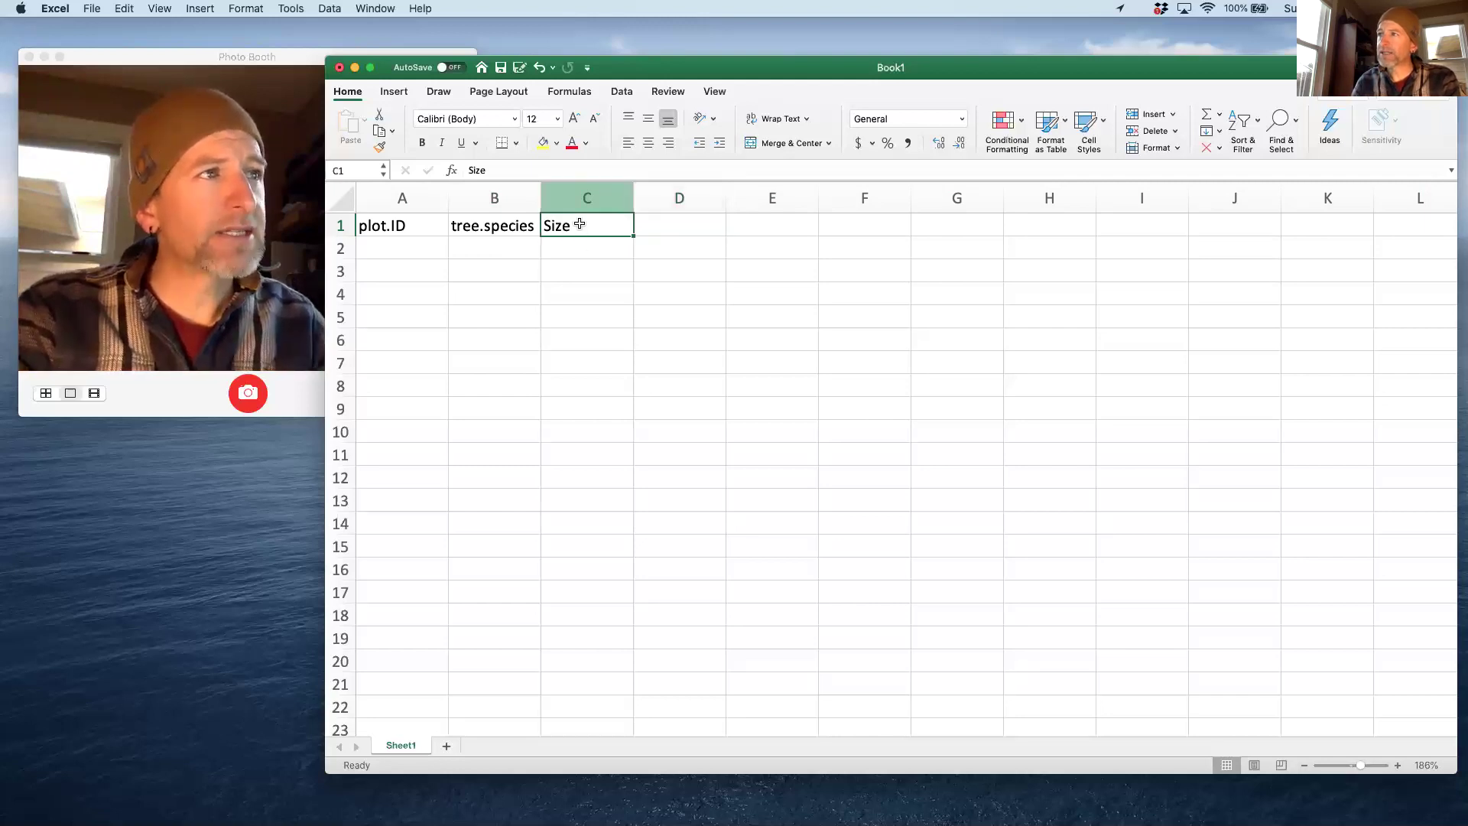
left_click(499, 169)
type(".diam")
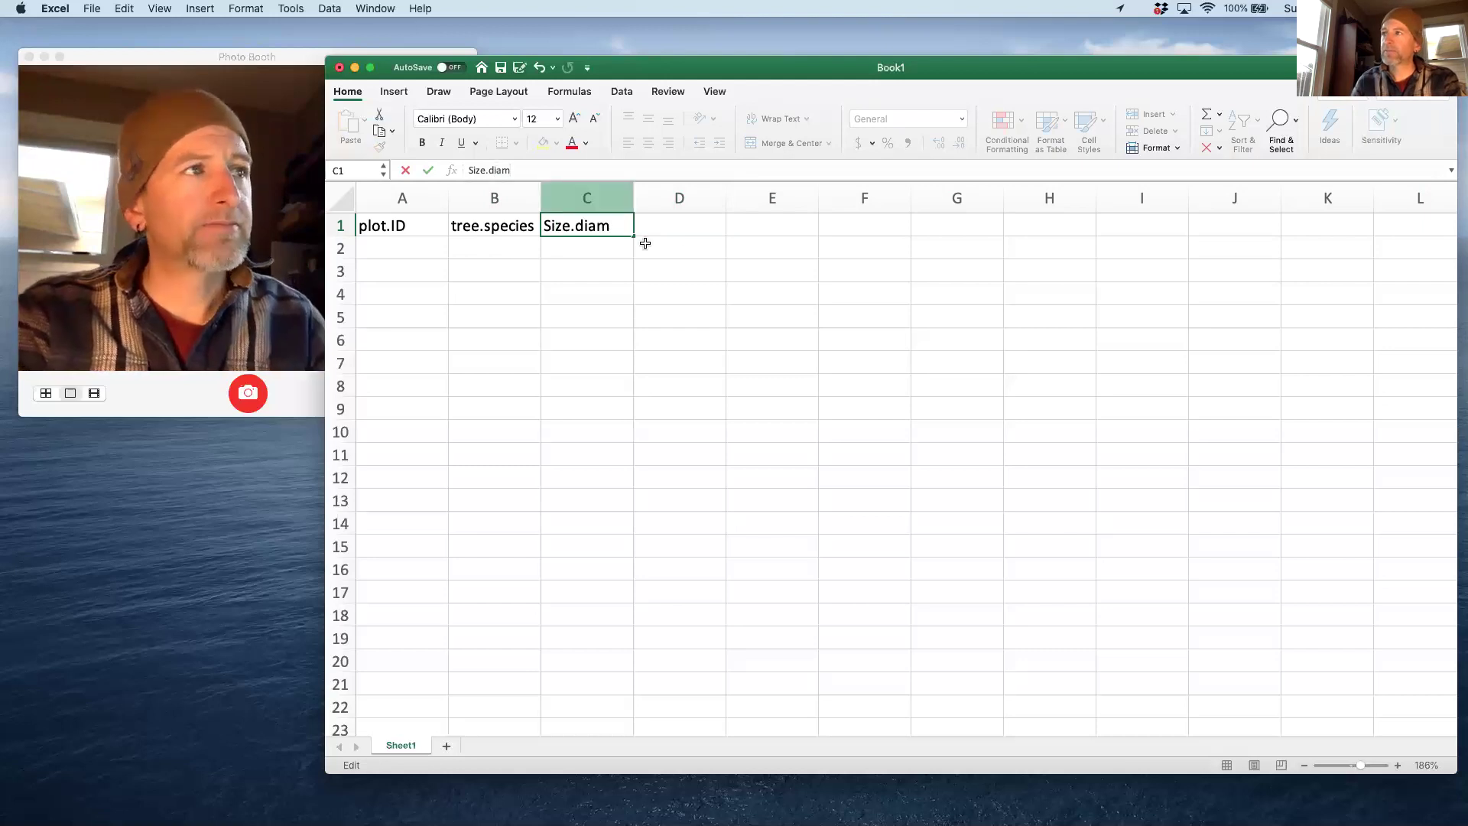
left_click(681, 225)
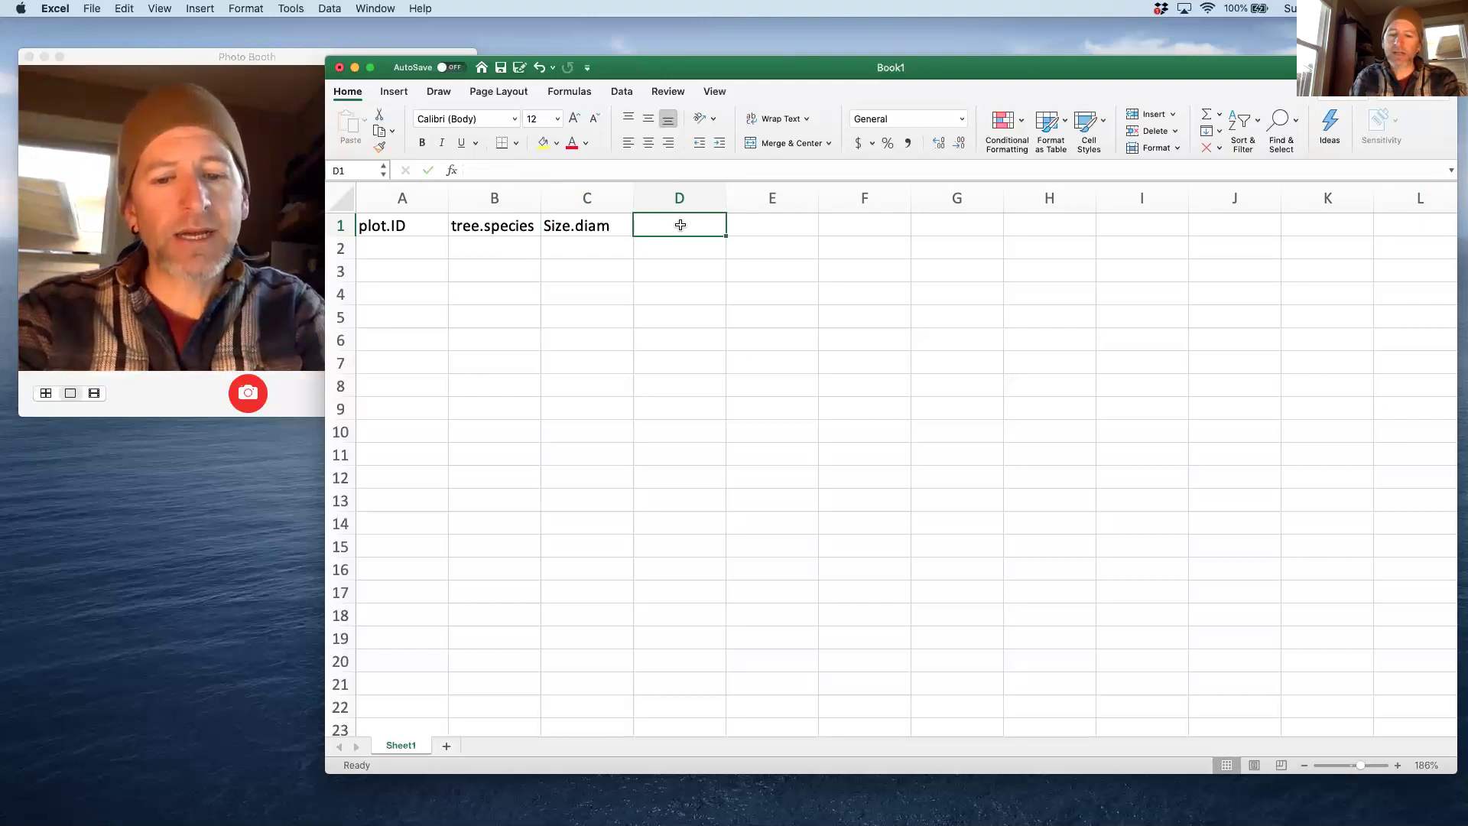
Step: Add the headers Height in D1 and num.birds.obs in E1
type("Height")
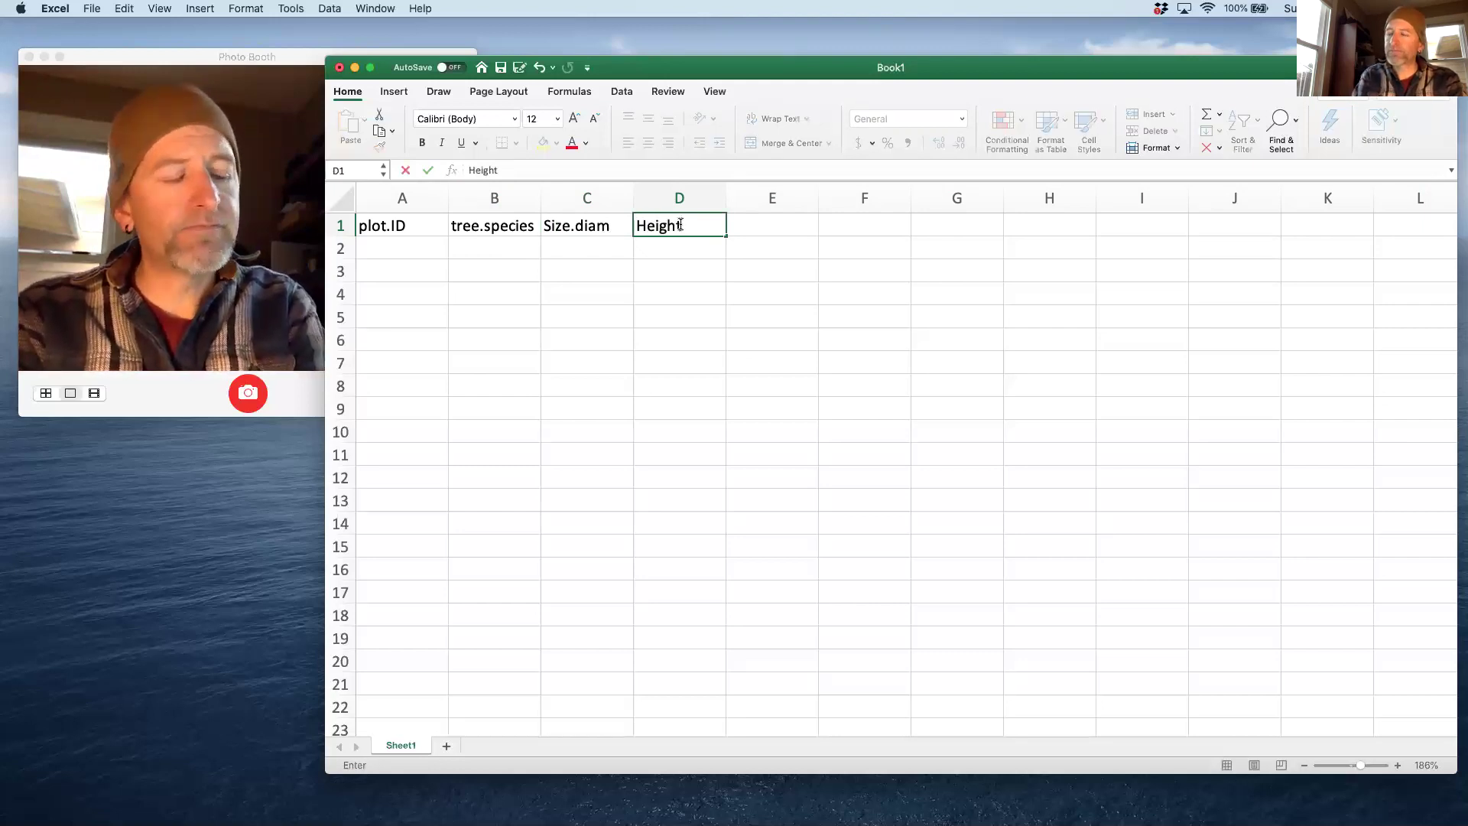
key("Tab")
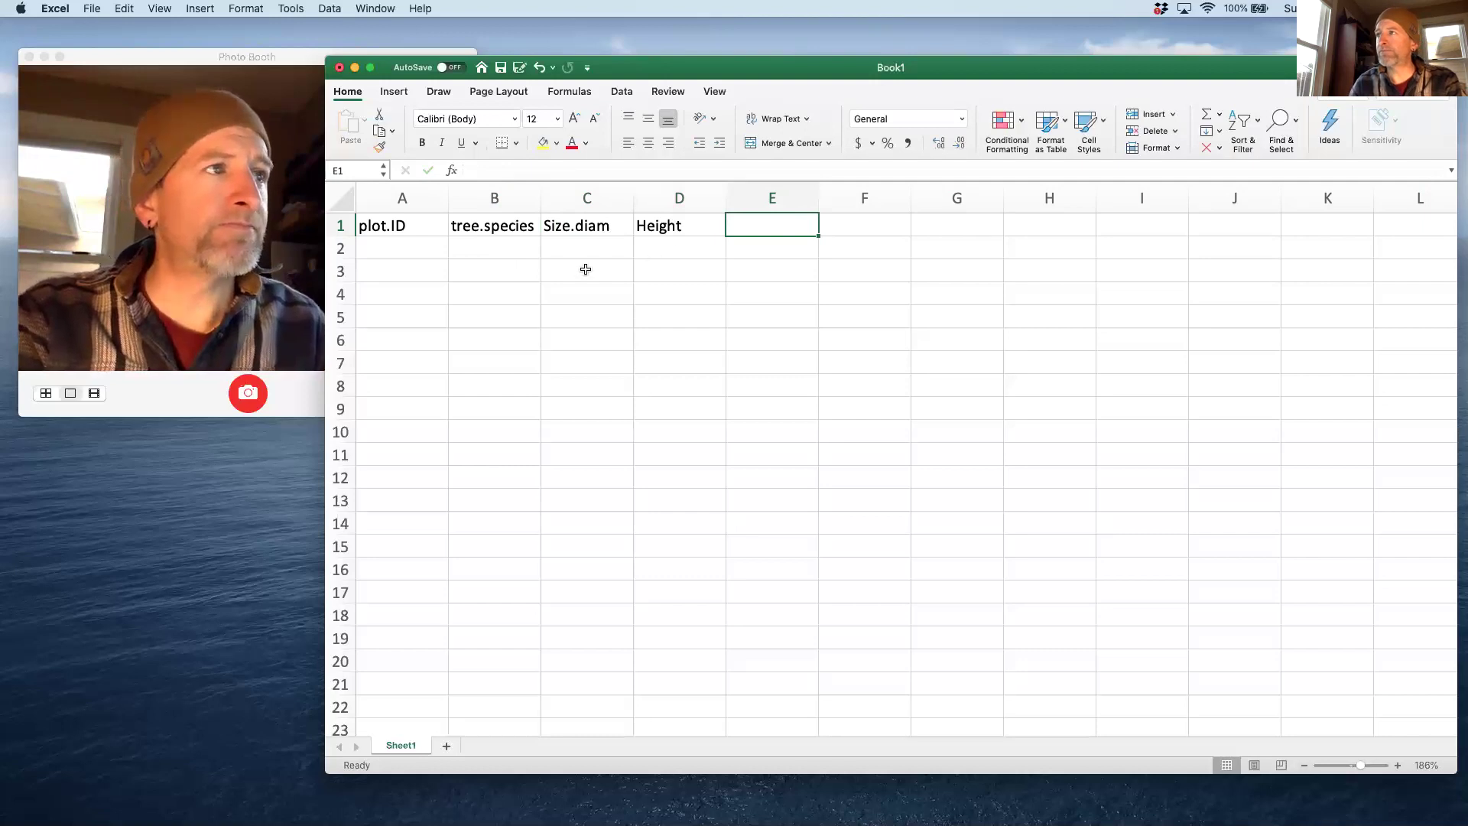
left_click(516, 245)
left_click(570, 244)
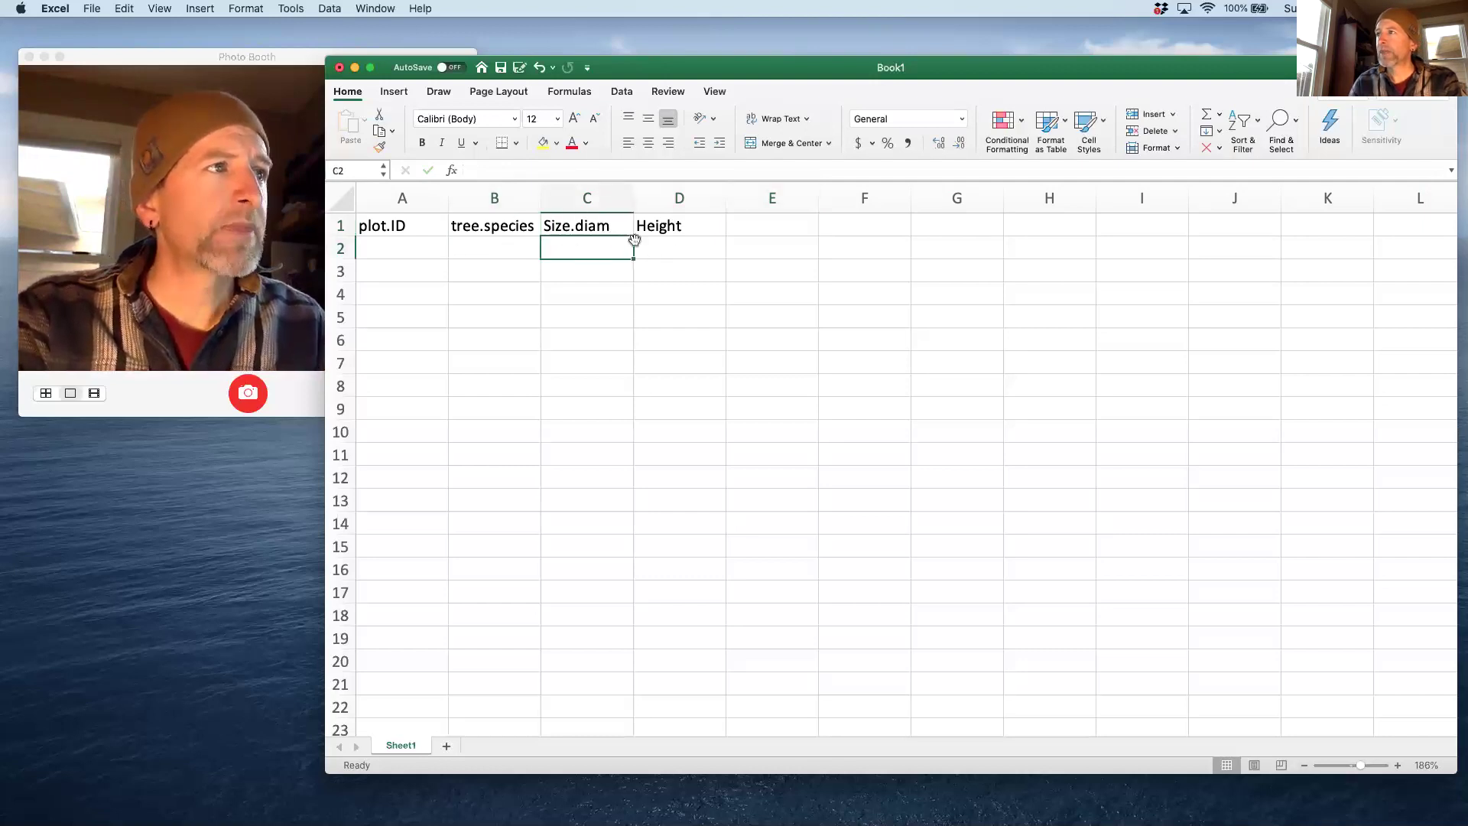
left_click(758, 225)
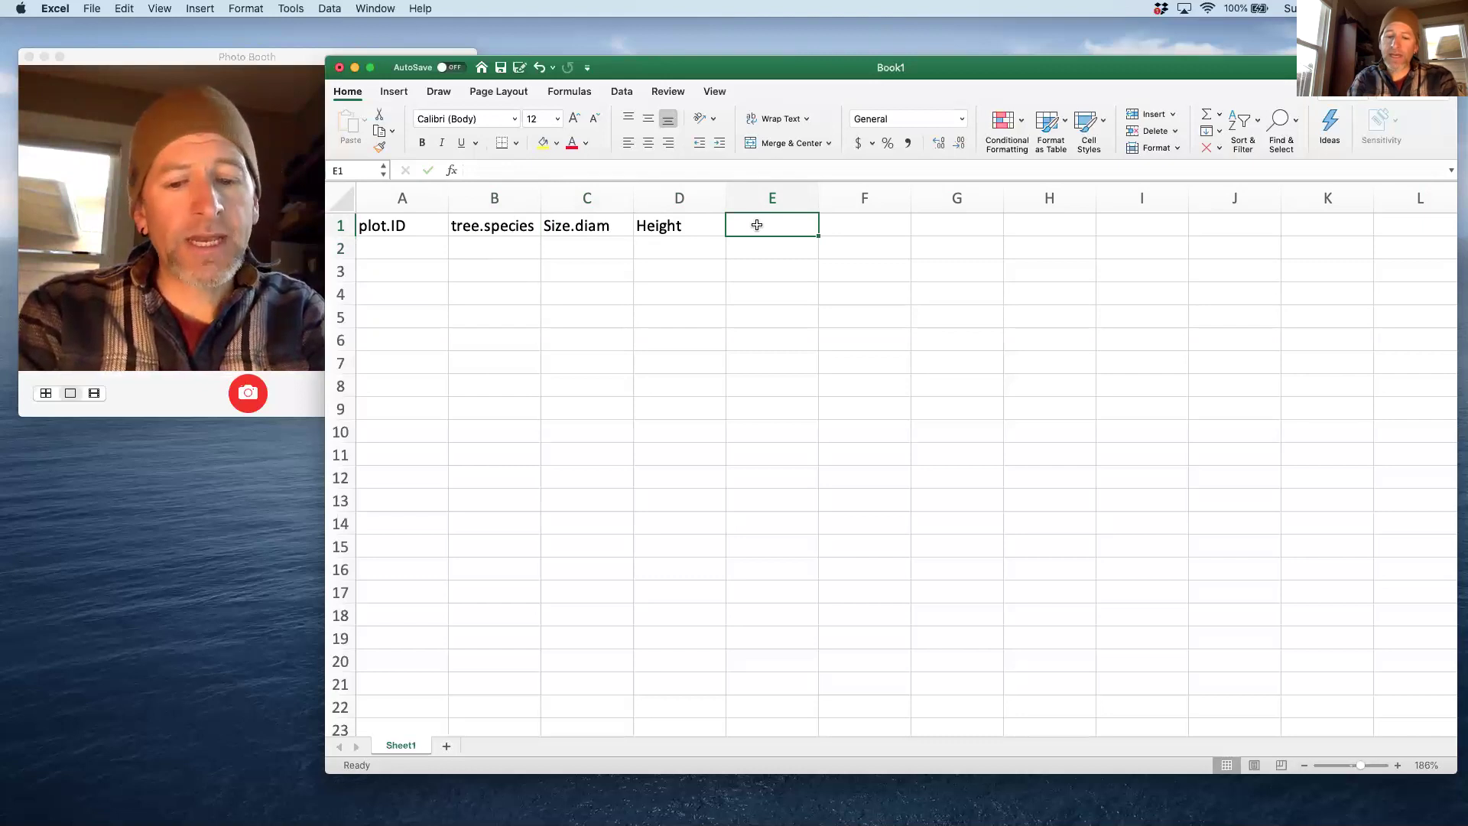
type("num.bi")
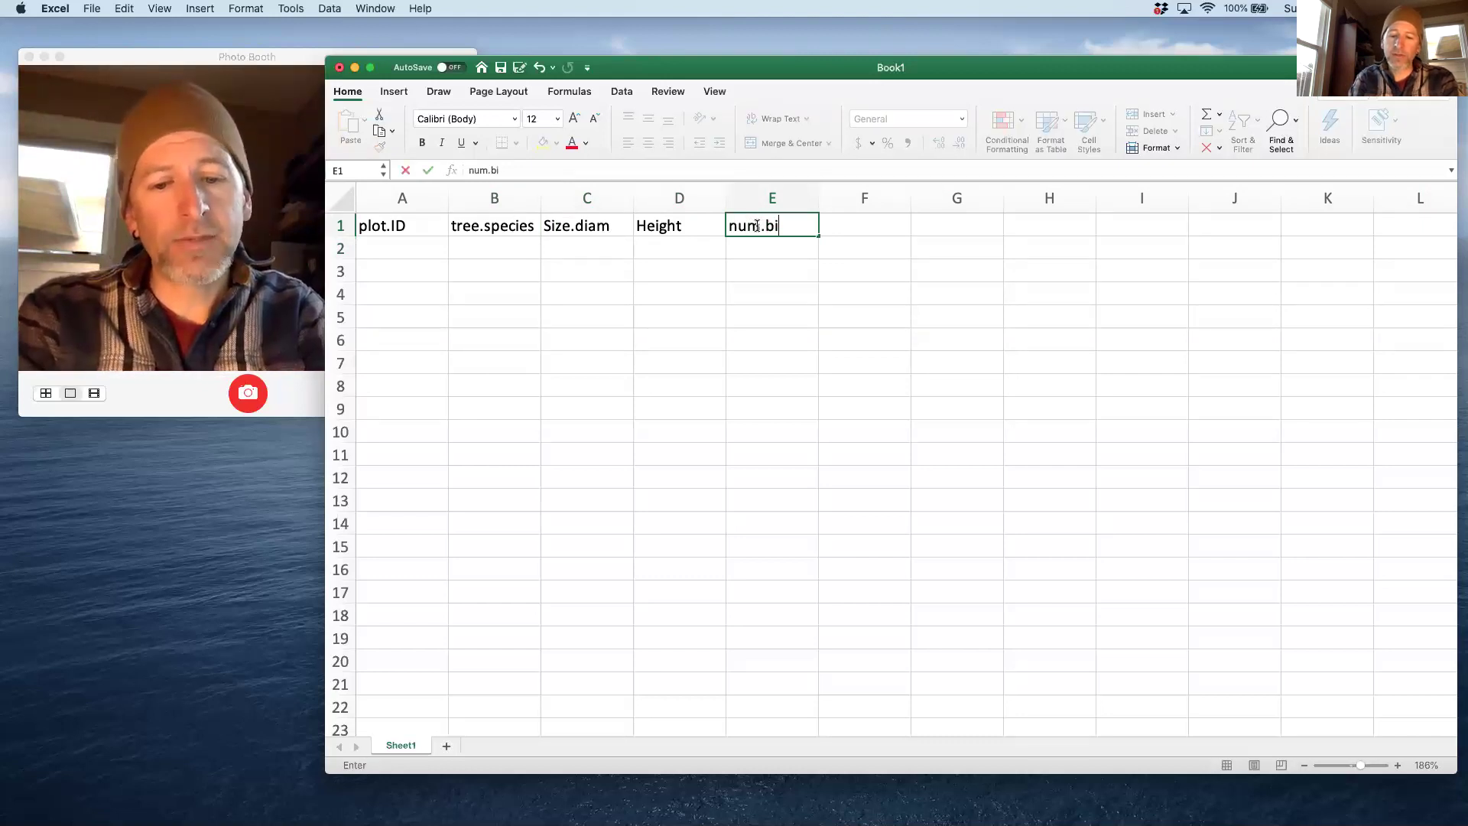
type("rds.")
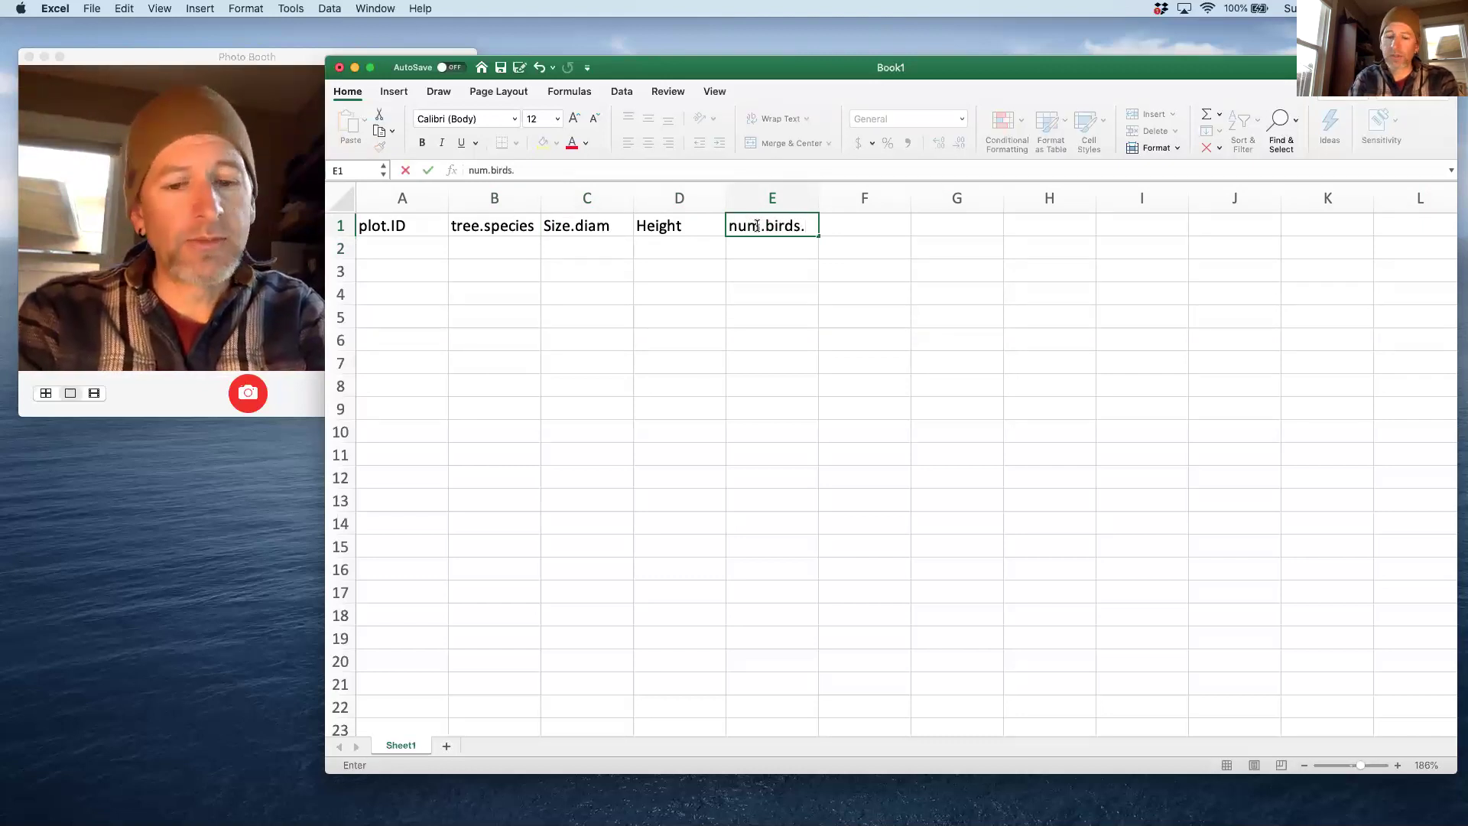
type("obs")
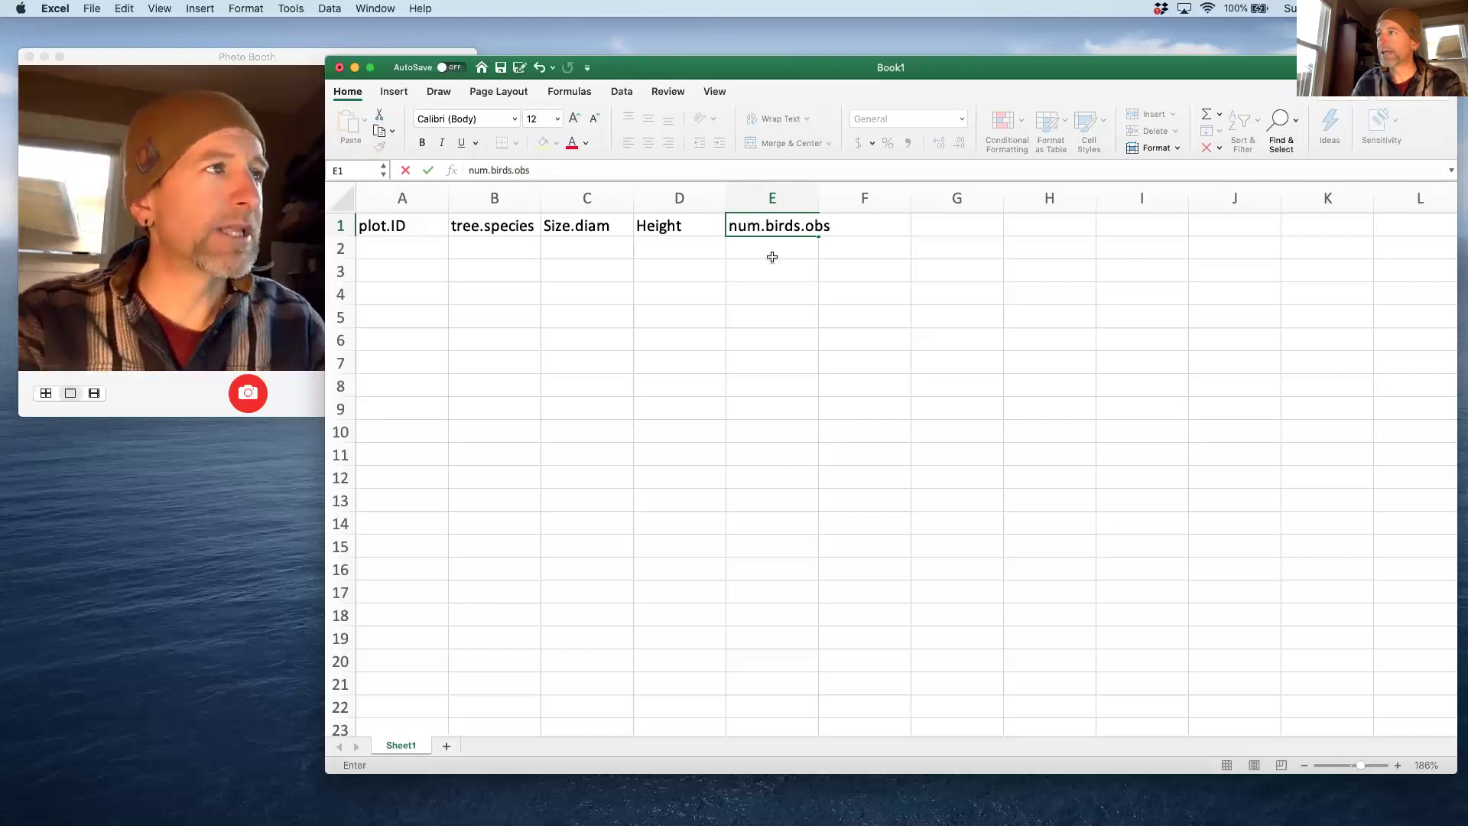
key("Return")
Step: Widen column E, then insert a new column B headed loc before tree.species
left_click(812, 186)
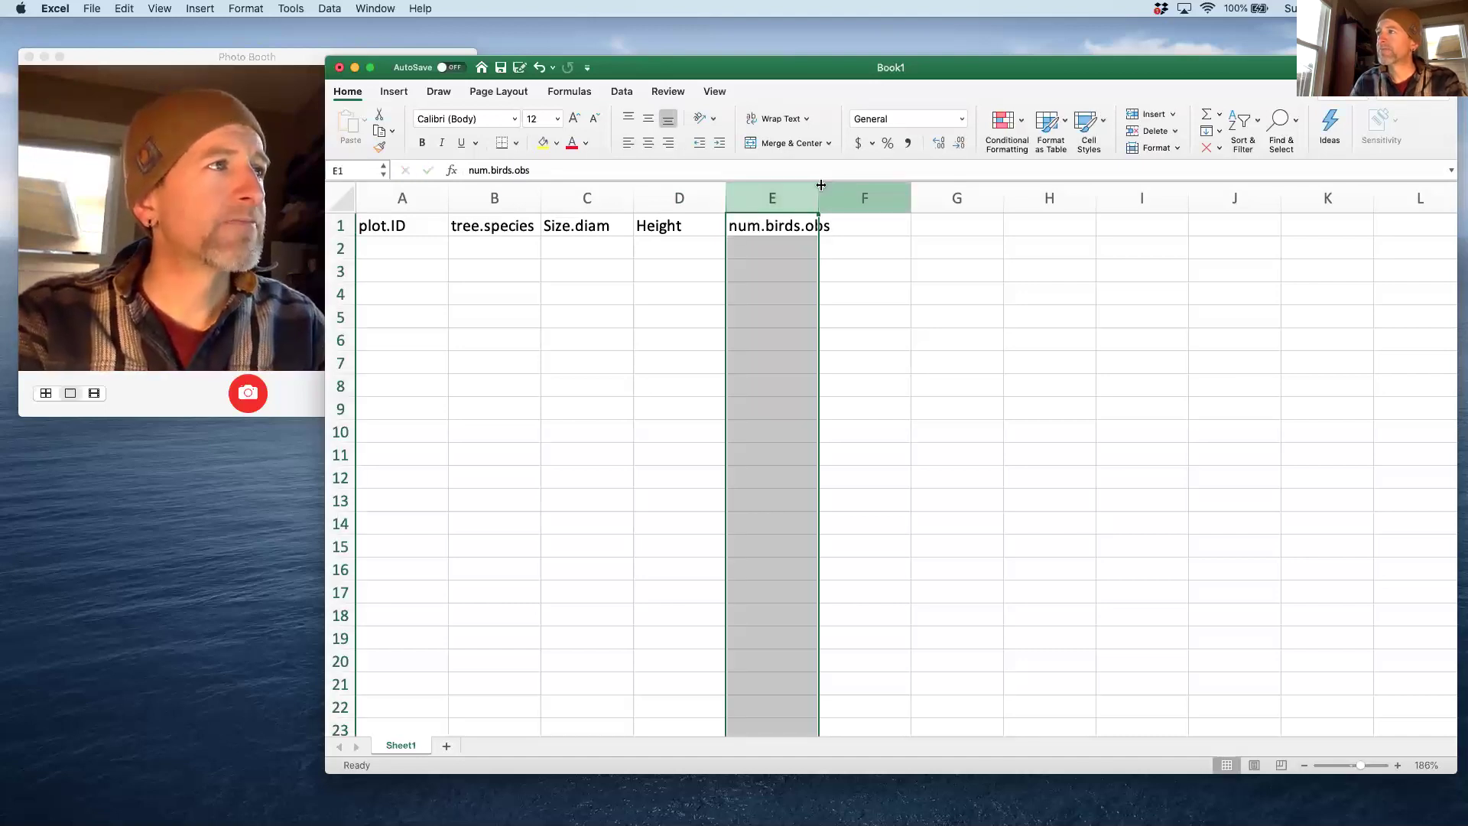
left_click_drag(822, 185, 840, 185)
left_click(470, 203)
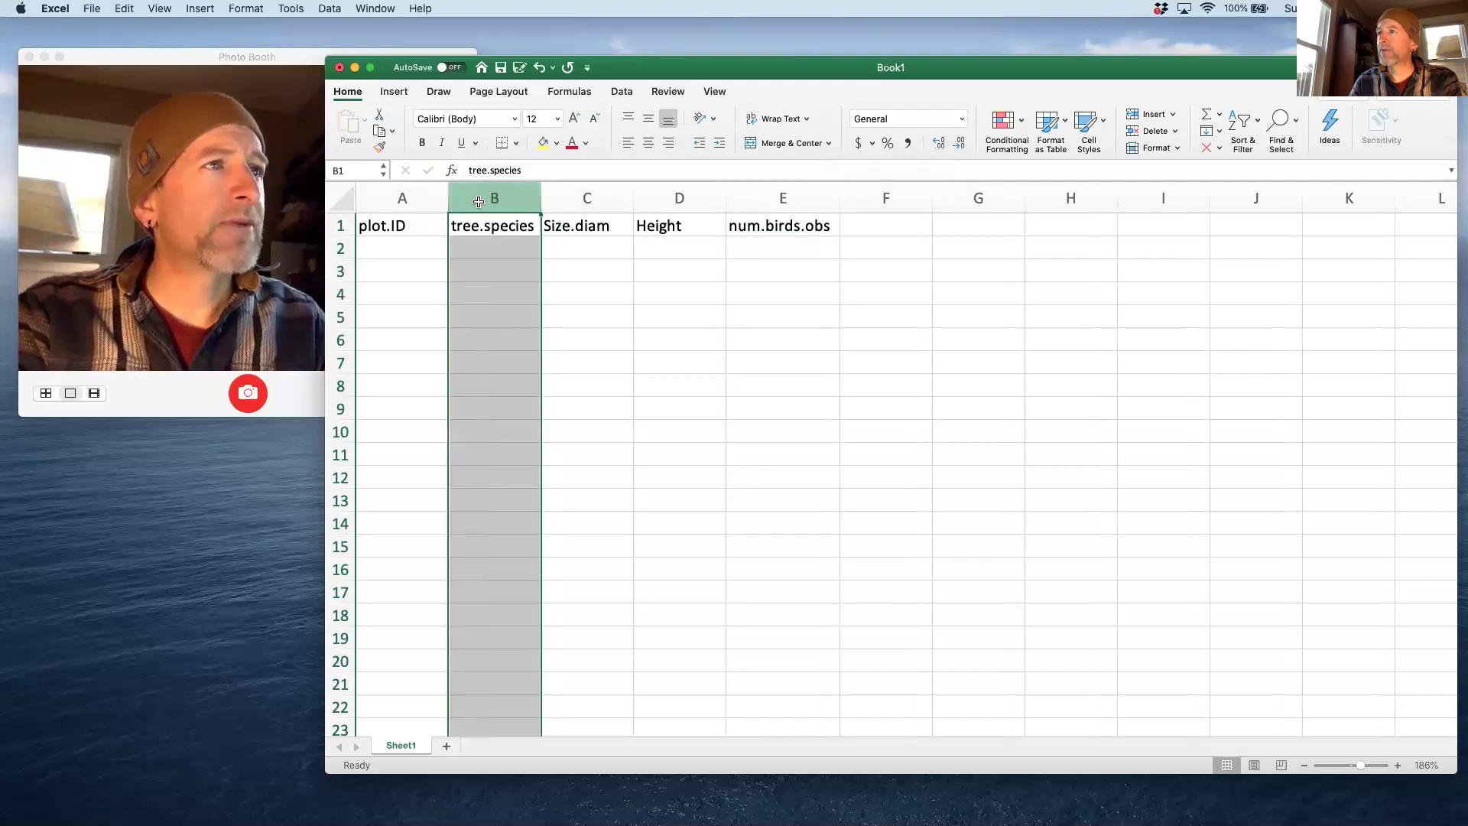
right_click(480, 201)
left_click(523, 277)
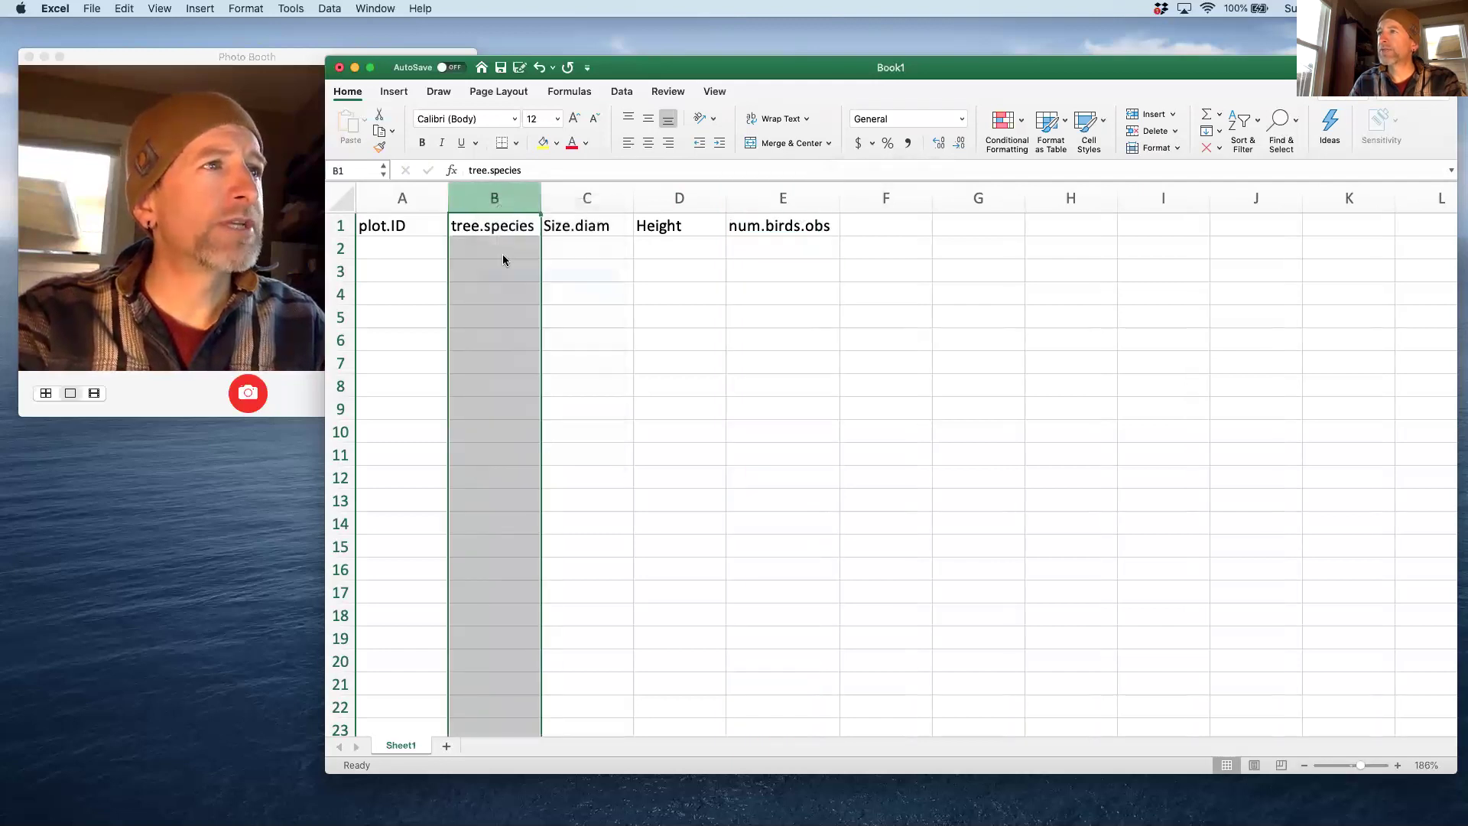
left_click(486, 228)
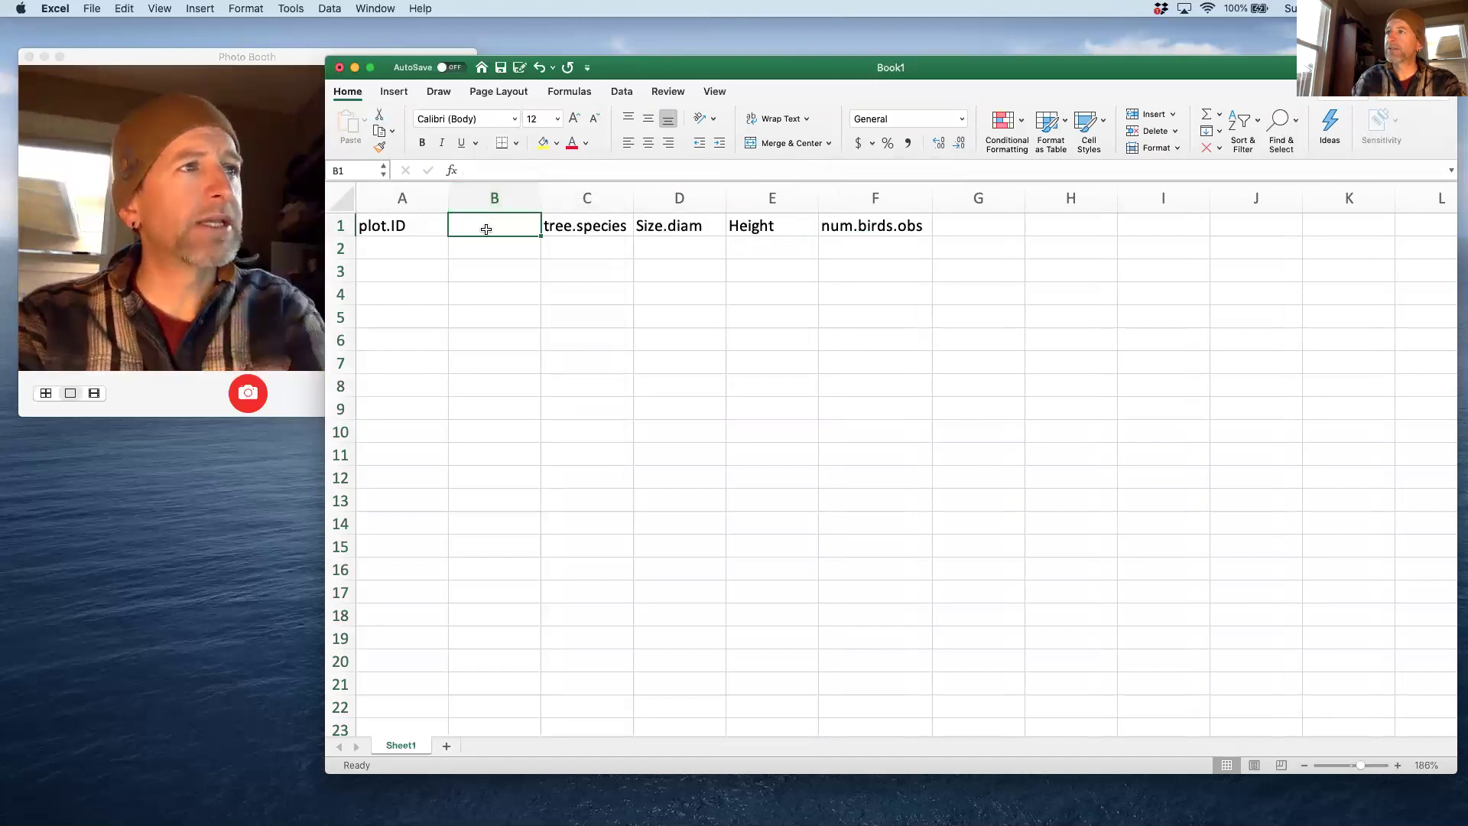
type("lo")
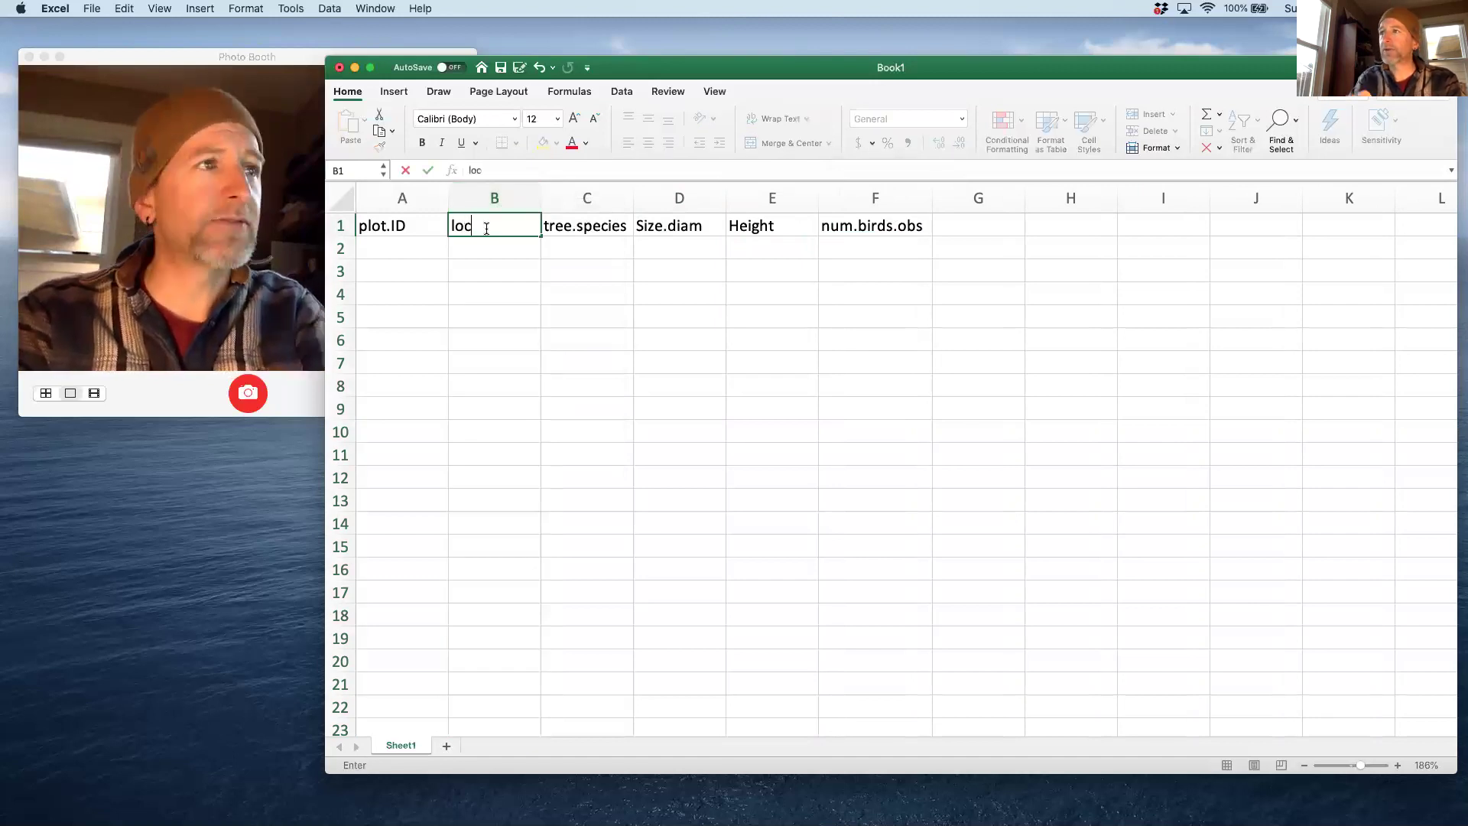
type("c")
left_click(520, 254)
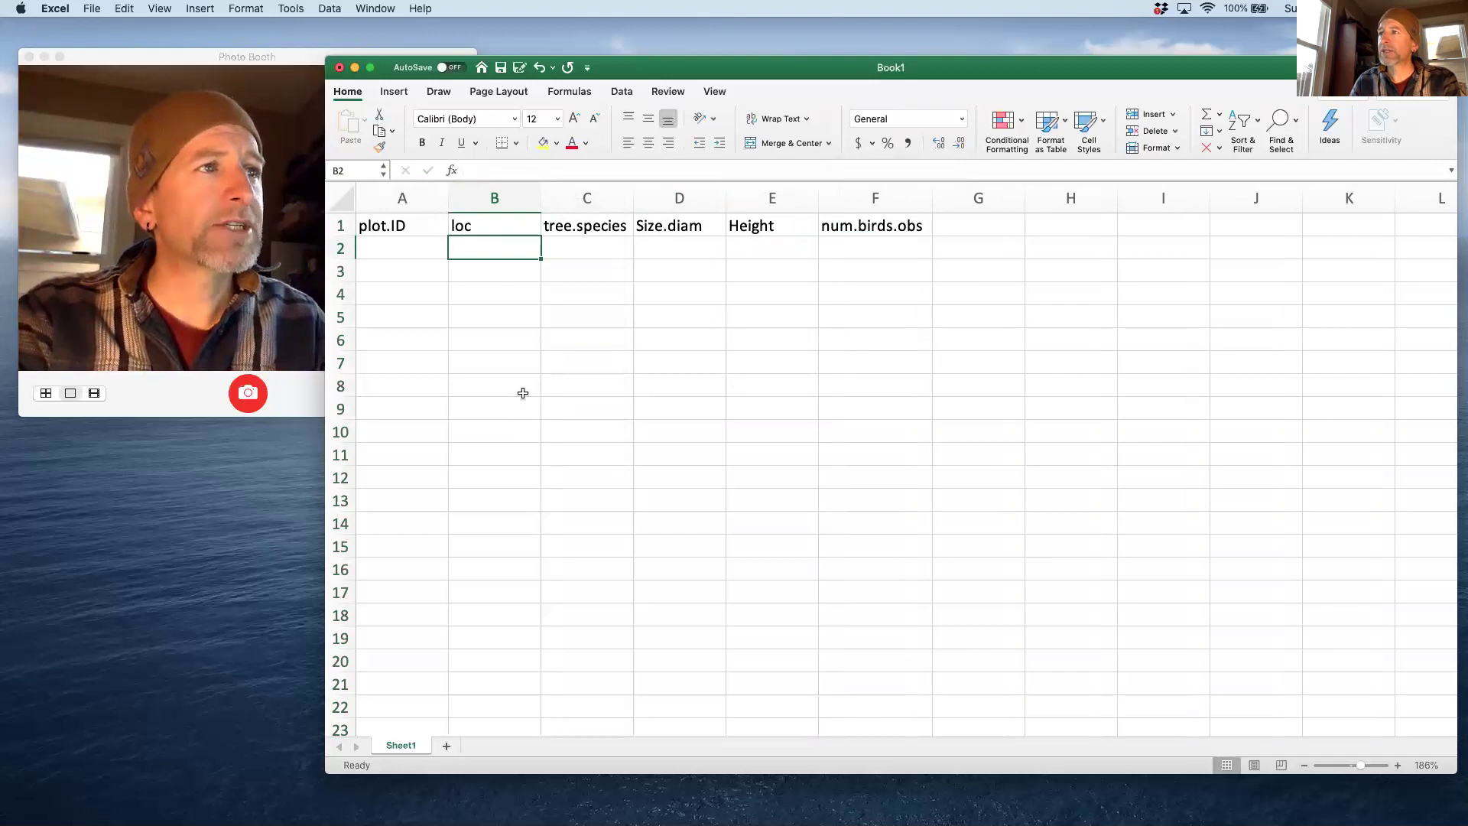
Step: Number the plots 1 through 10 in cells A2:A11
left_click(408, 241)
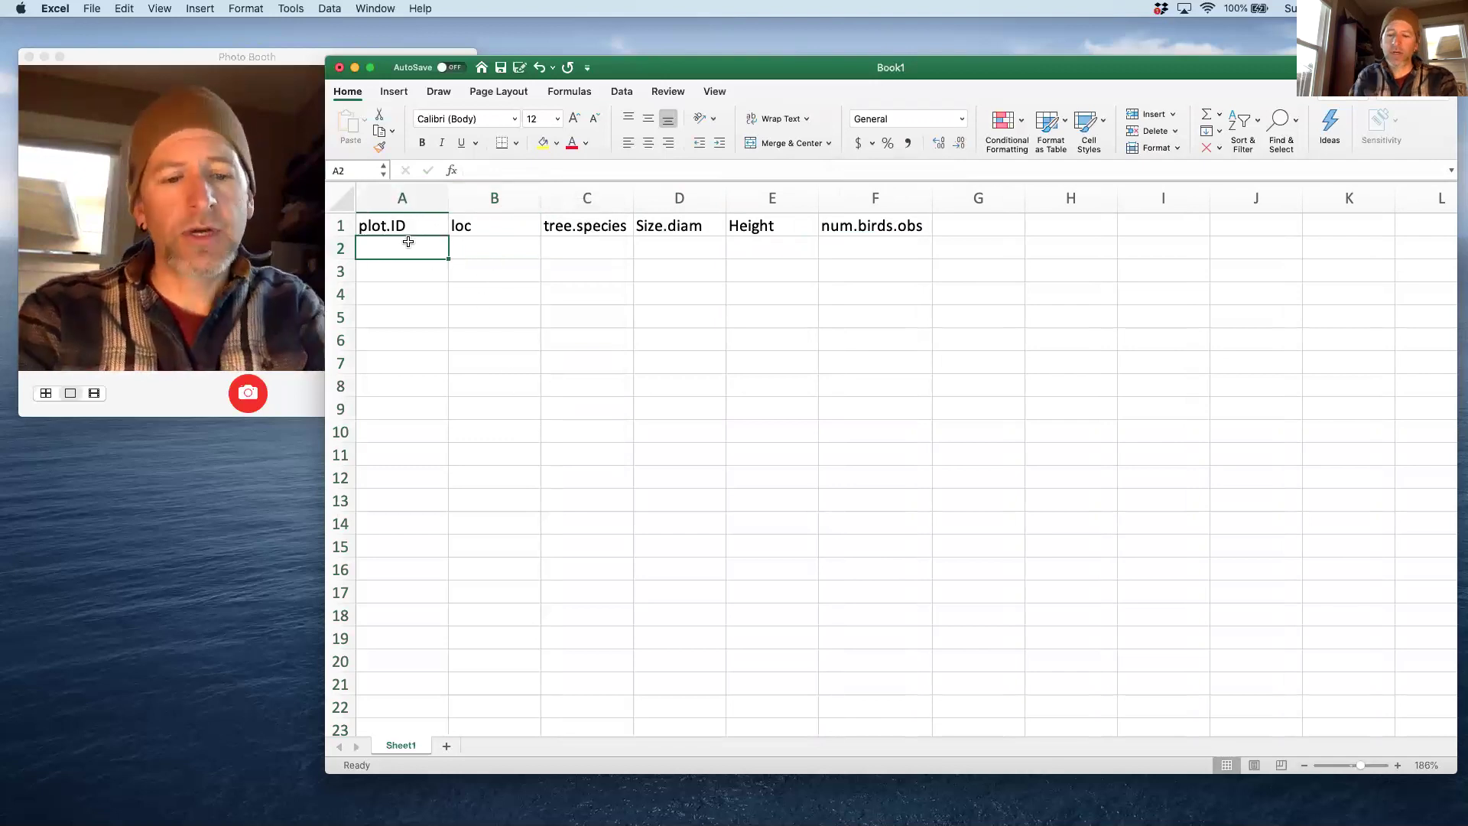
type("1")
key("Return")
type("2")
key("Return")
type("3")
key("Return")
type("4")
key("Return")
type("5 6 7 8 9 ")
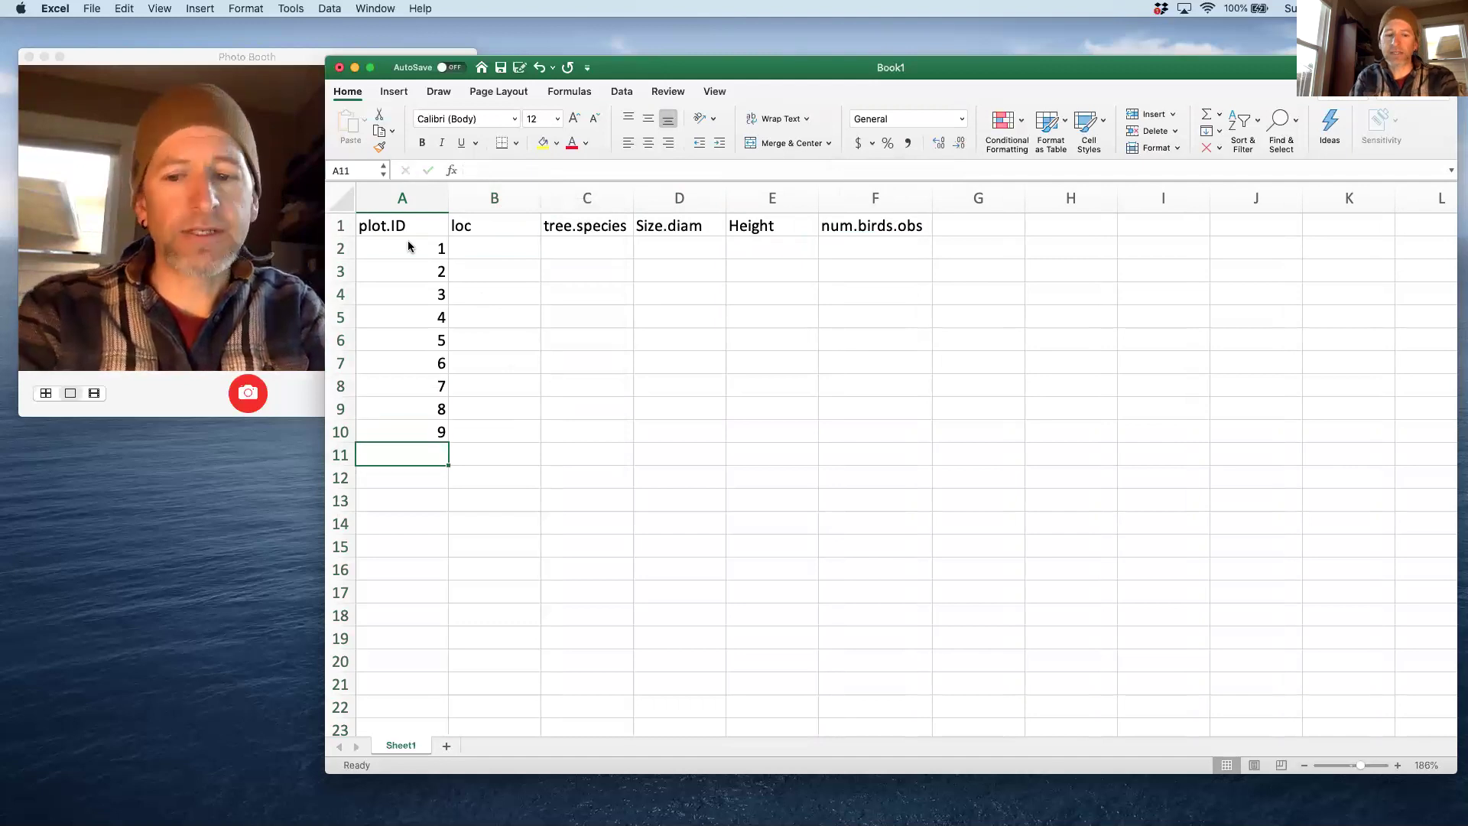
type("10")
key("Tab")
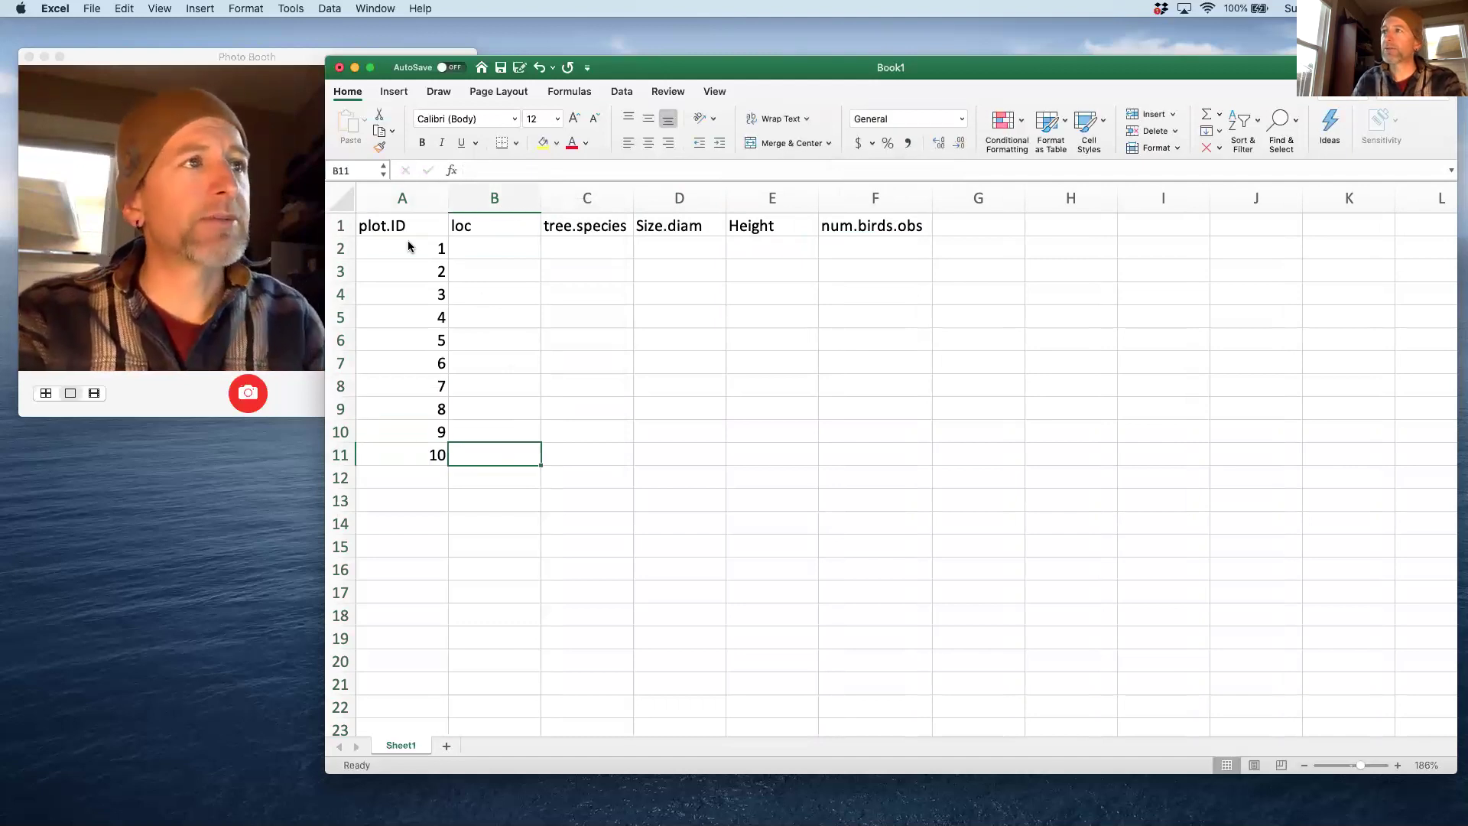
Step: Enter evergreen in B2 and copy it down through B6 for plots 1–5
left_click(479, 247)
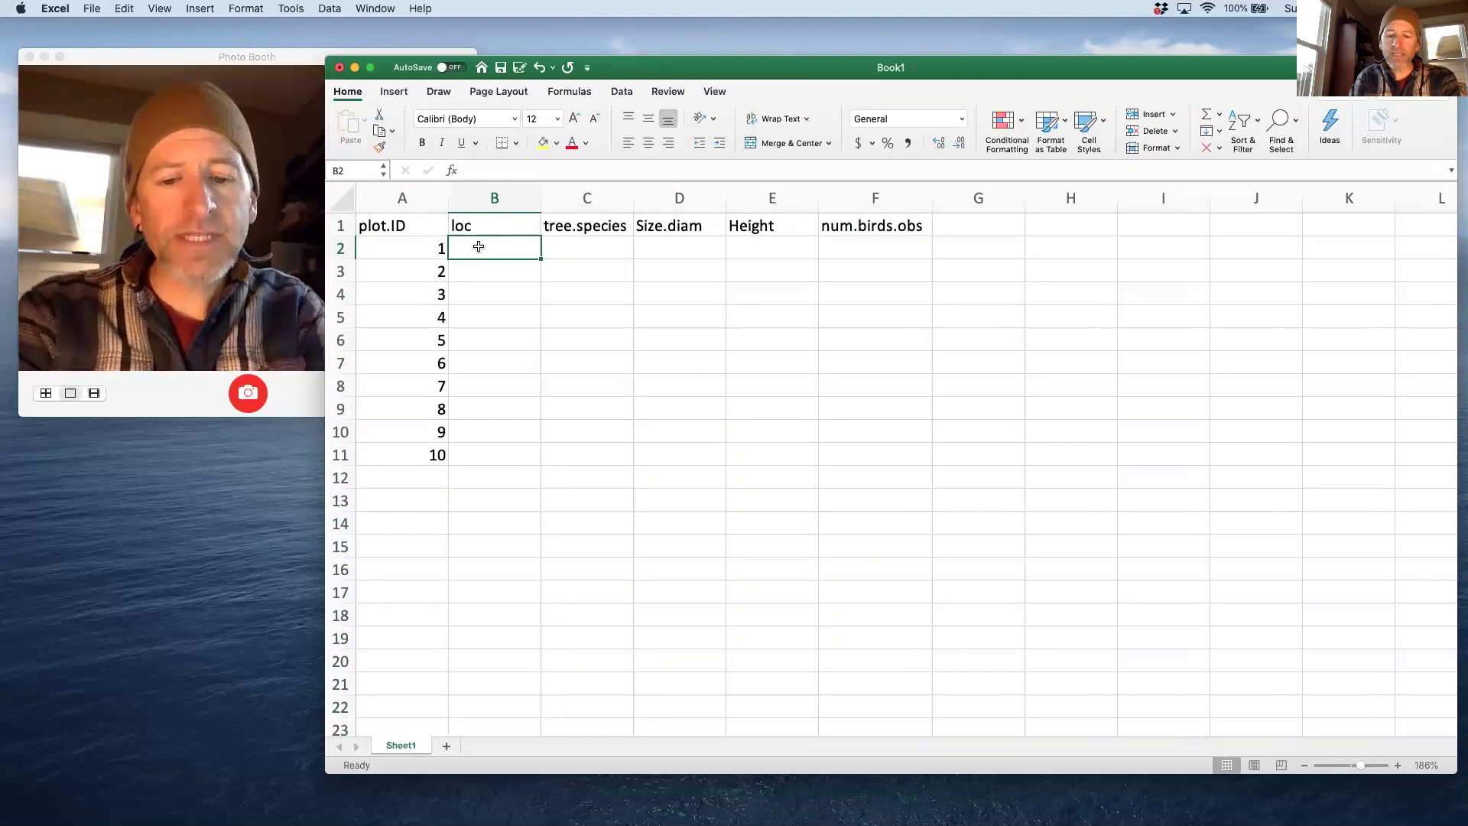
type("evergreen")
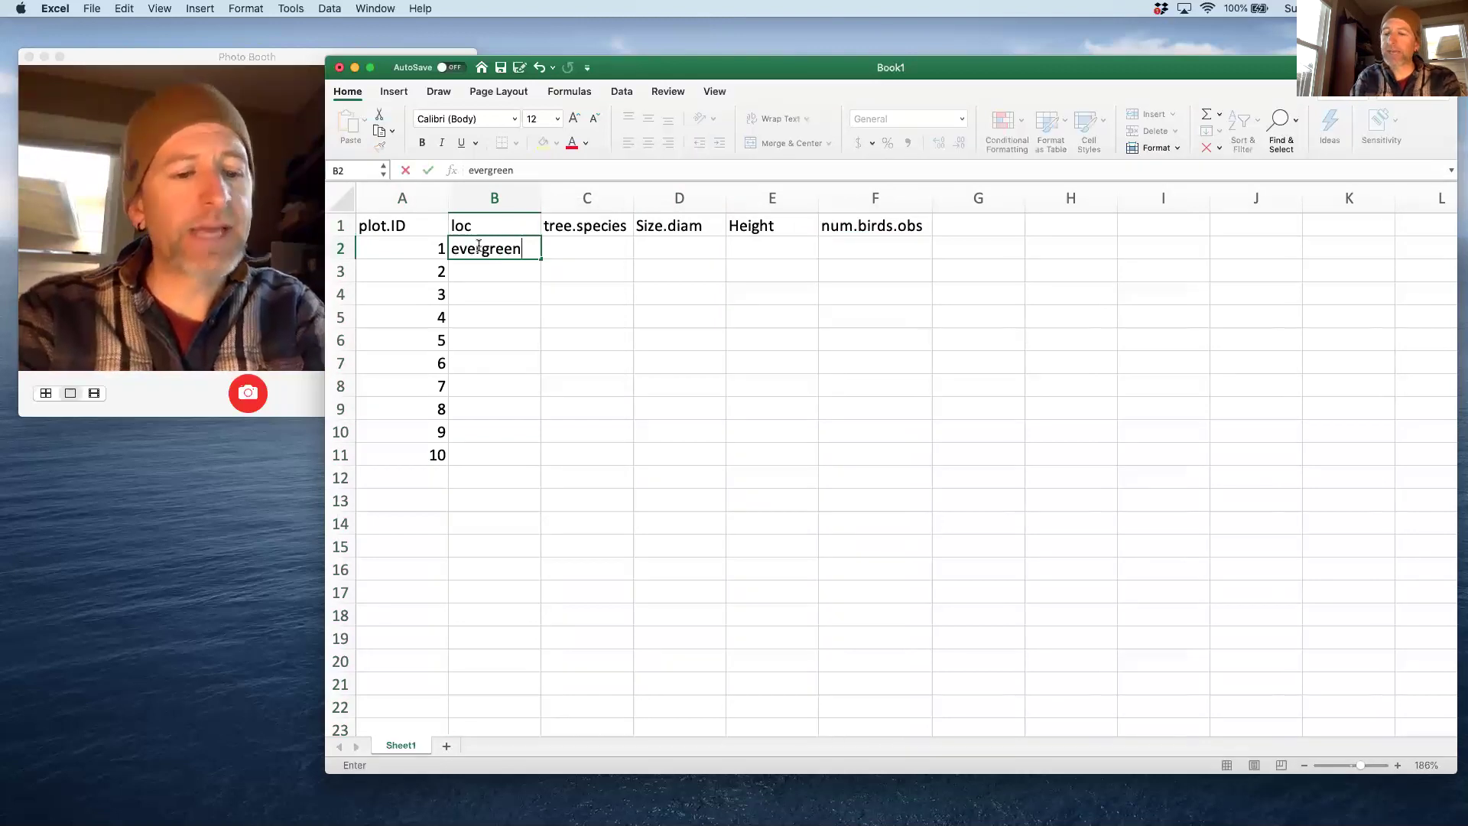
key("Return")
left_click(479, 246)
key("super+c")
key("Down")
key("super+v")
key("Down")
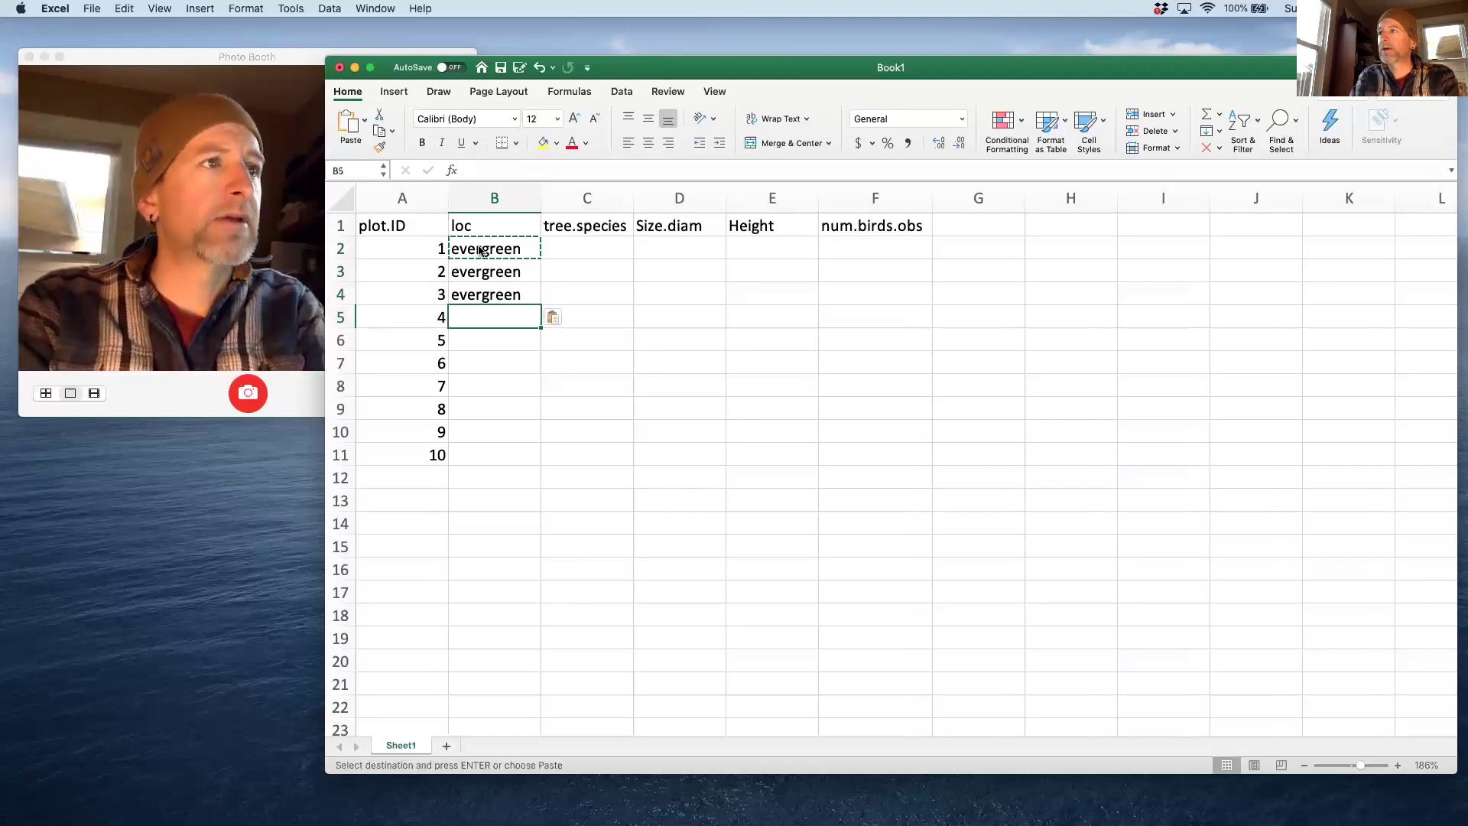
key("super+v")
key("Down")
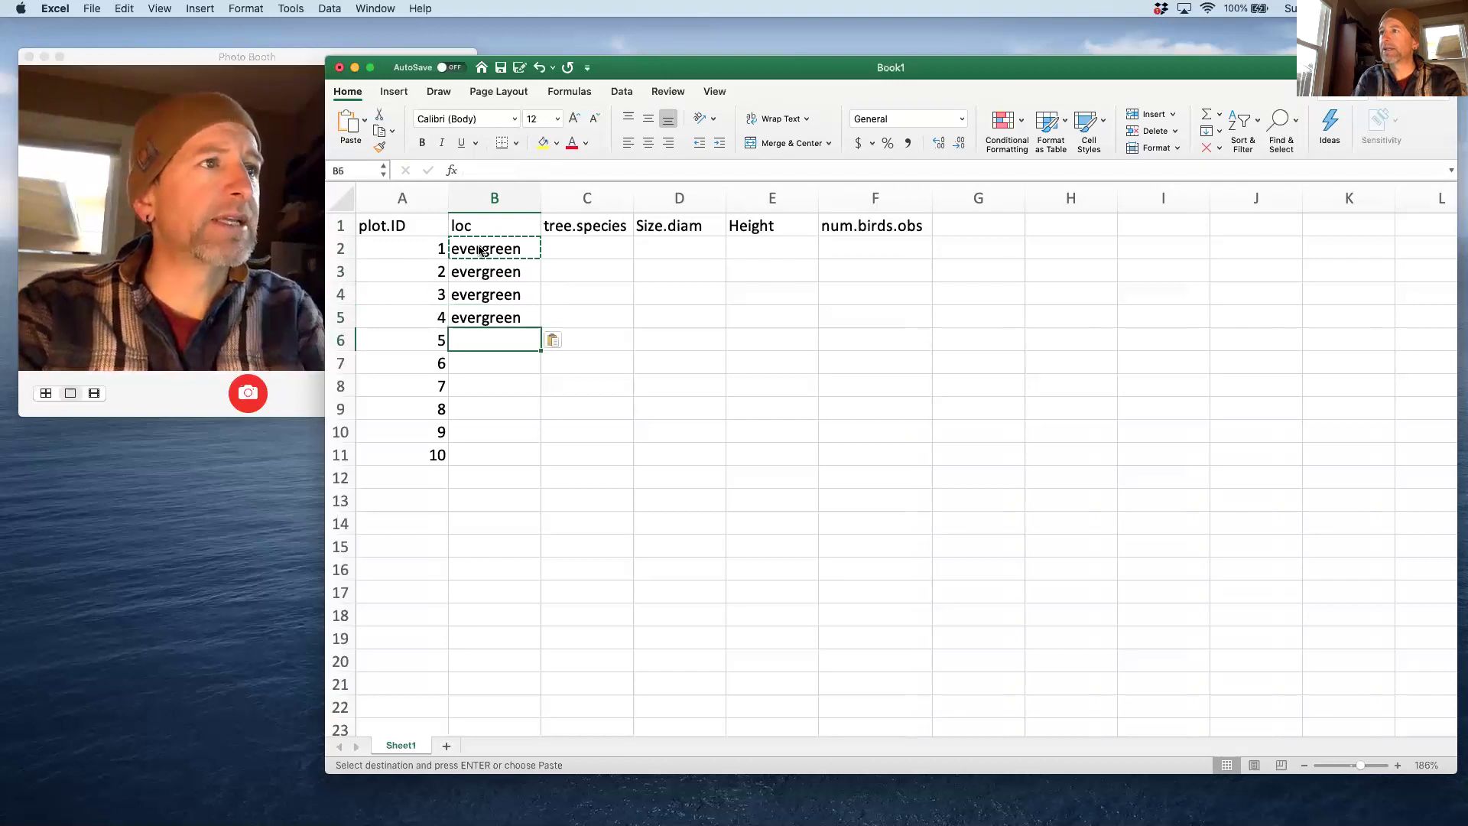
right_click(500, 337)
left_click(496, 367)
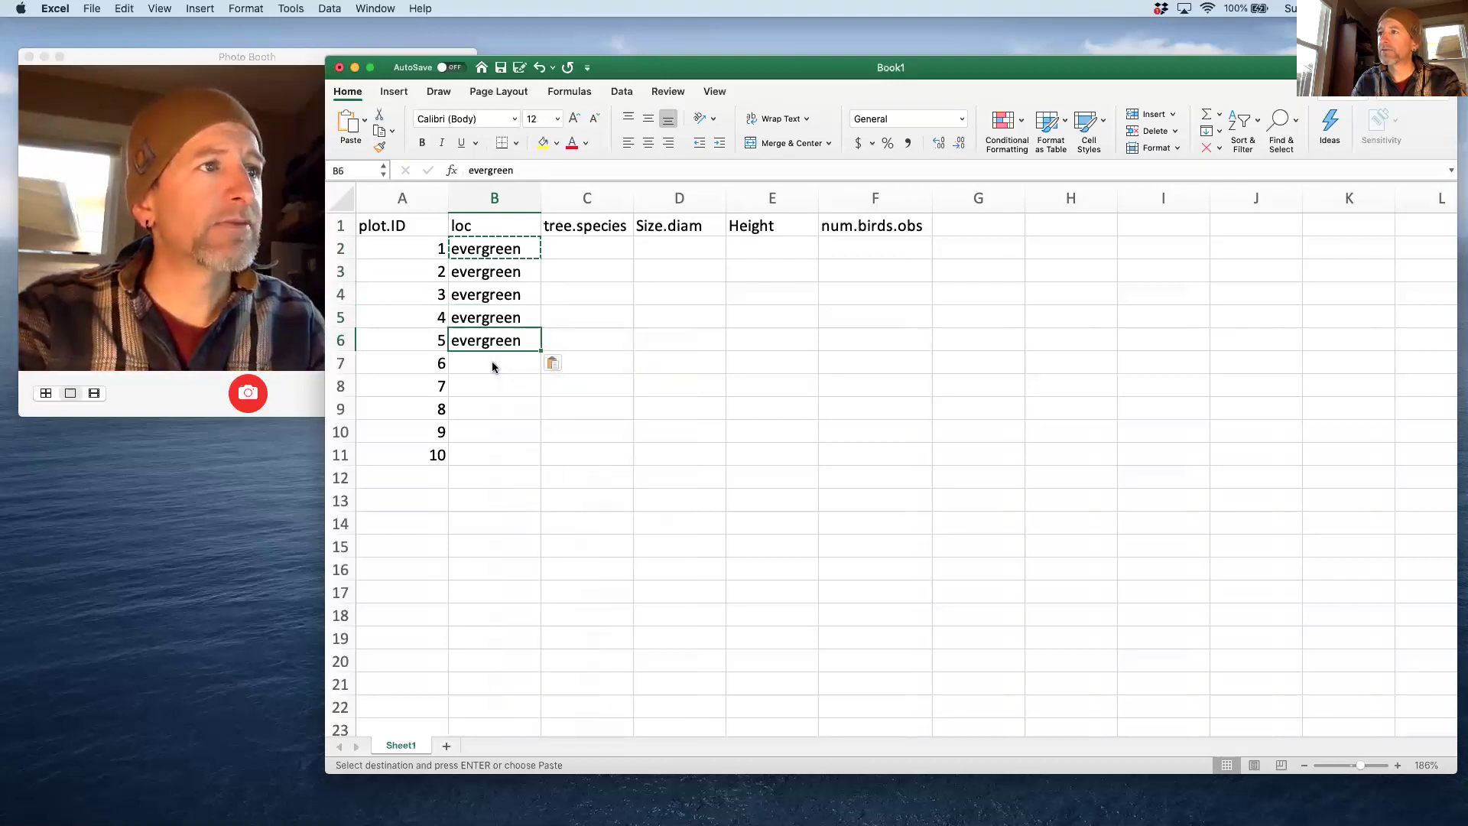
Step: Enter Olympia in B7 and fill it down to B11 for plots 6–10
left_click(467, 361)
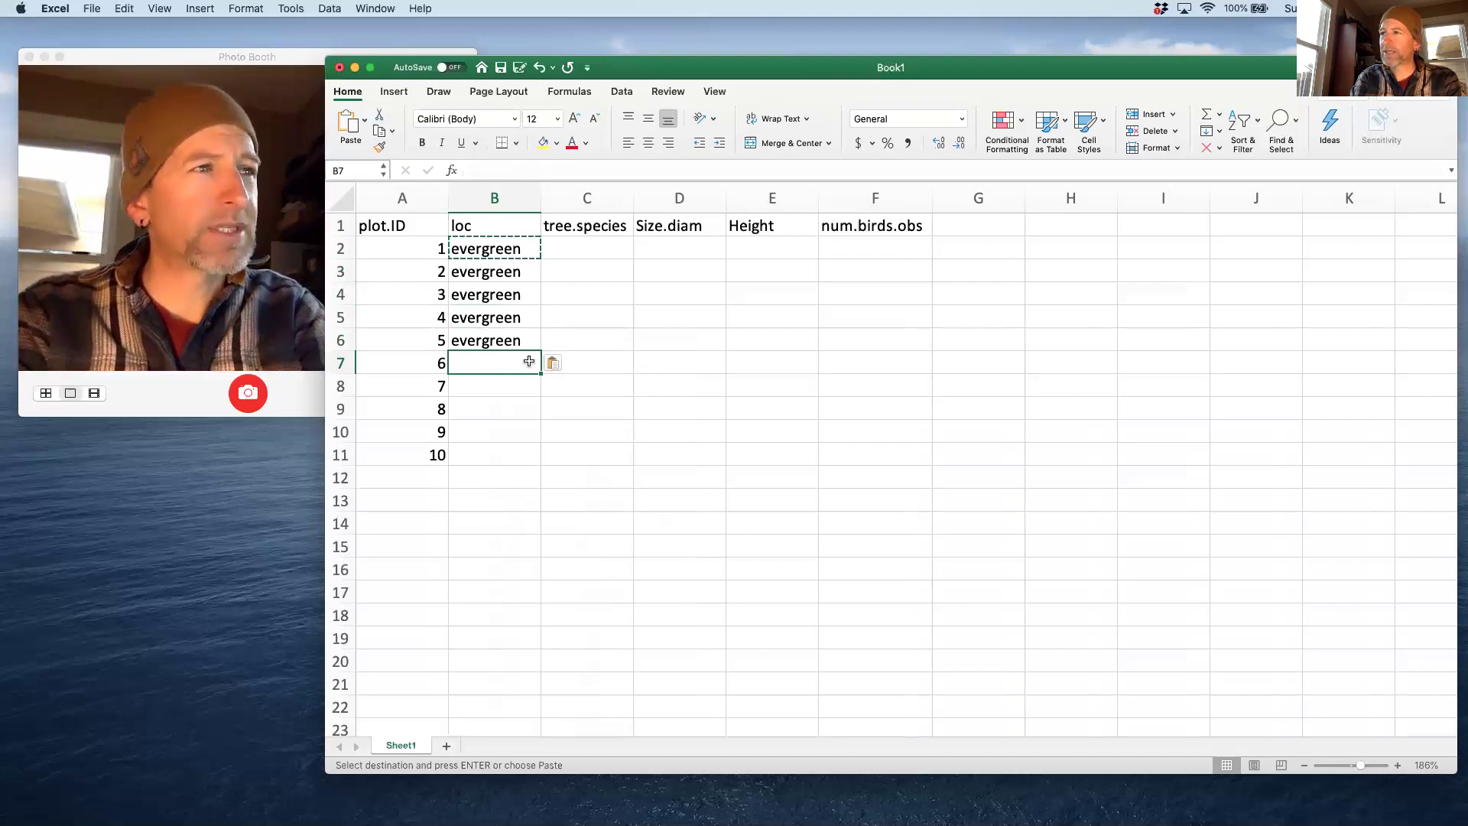
type("e")
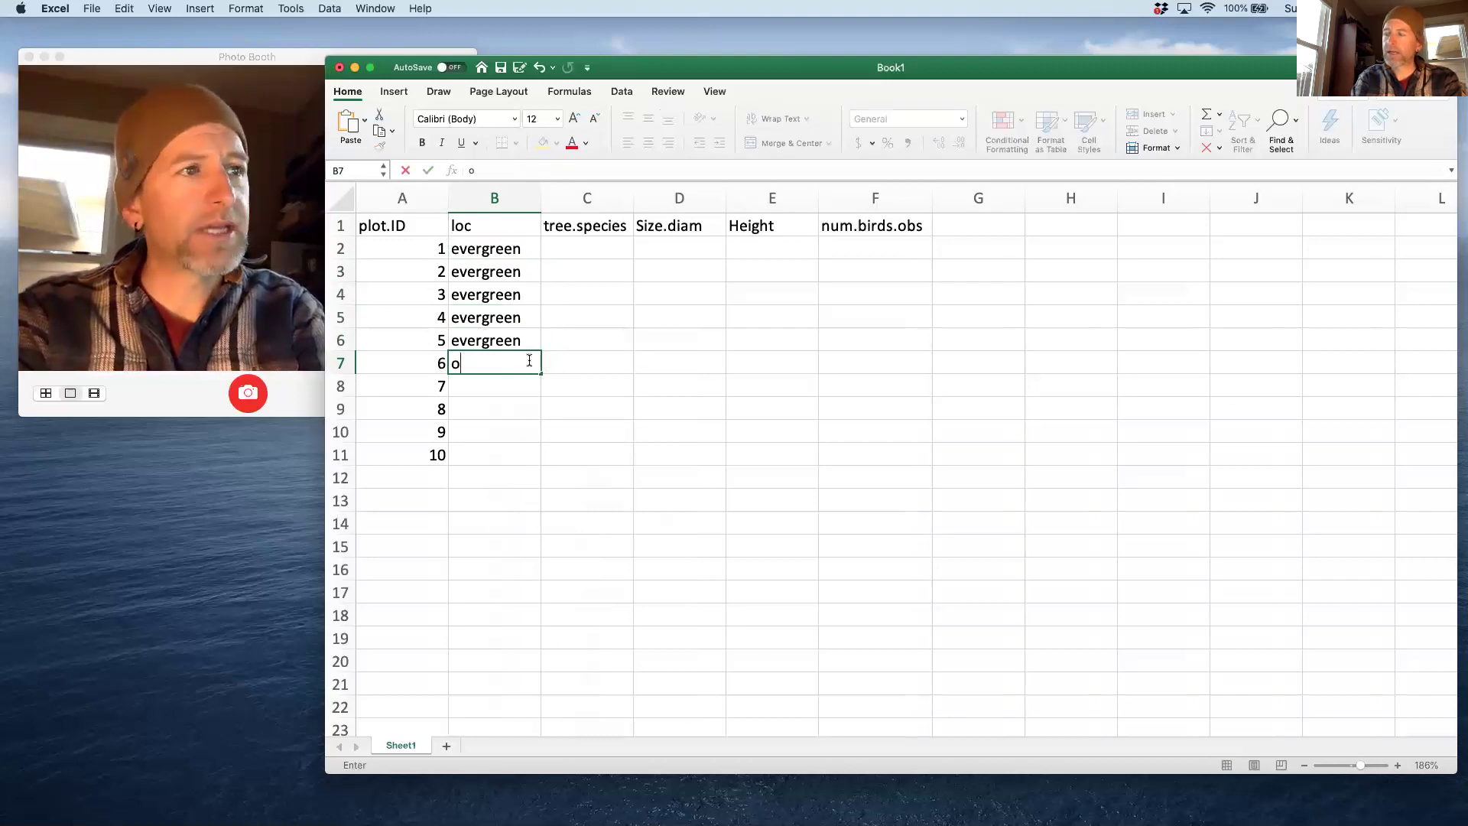
key("BackSpace")
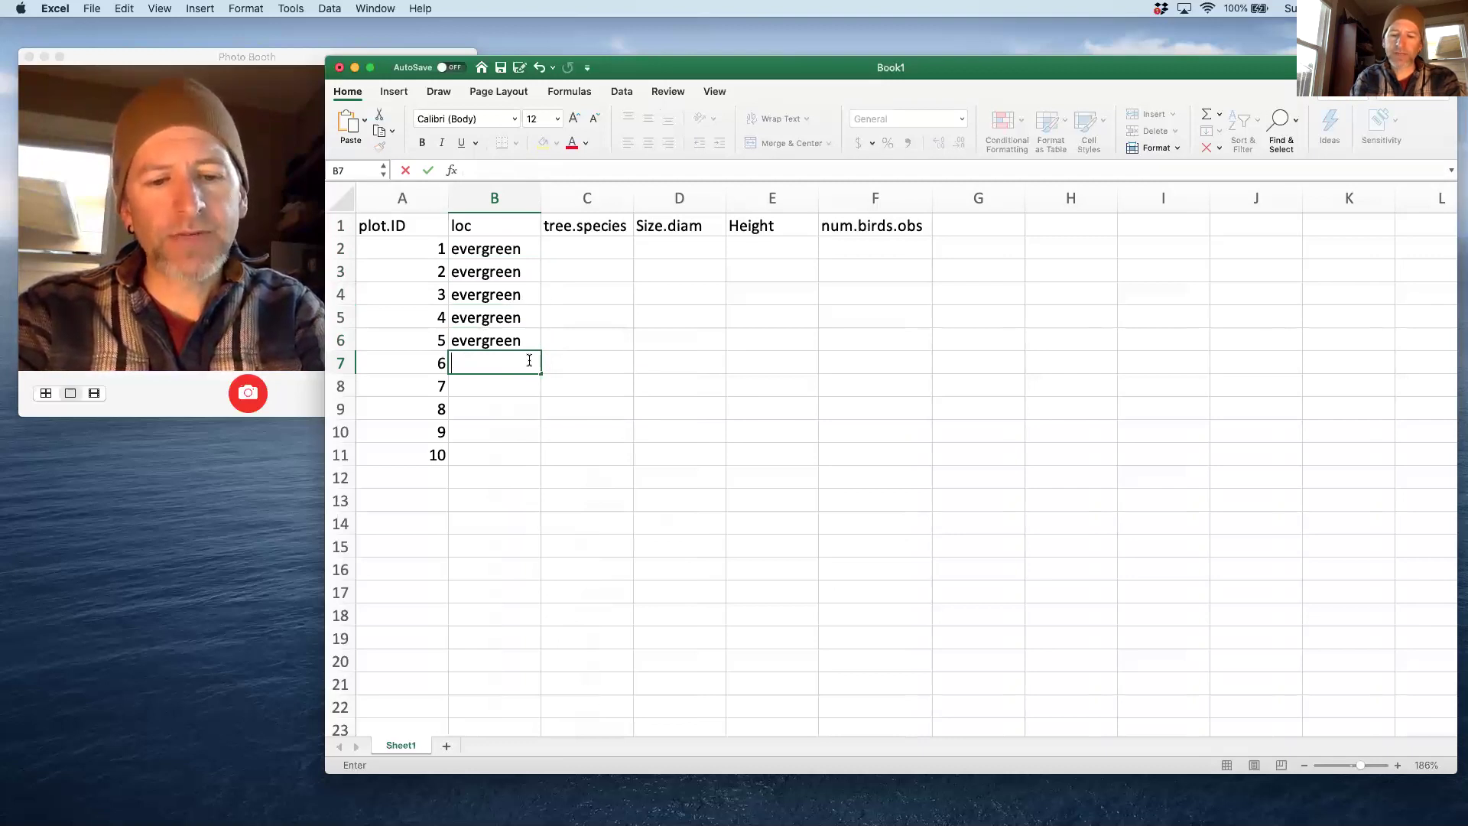
type("Olympia")
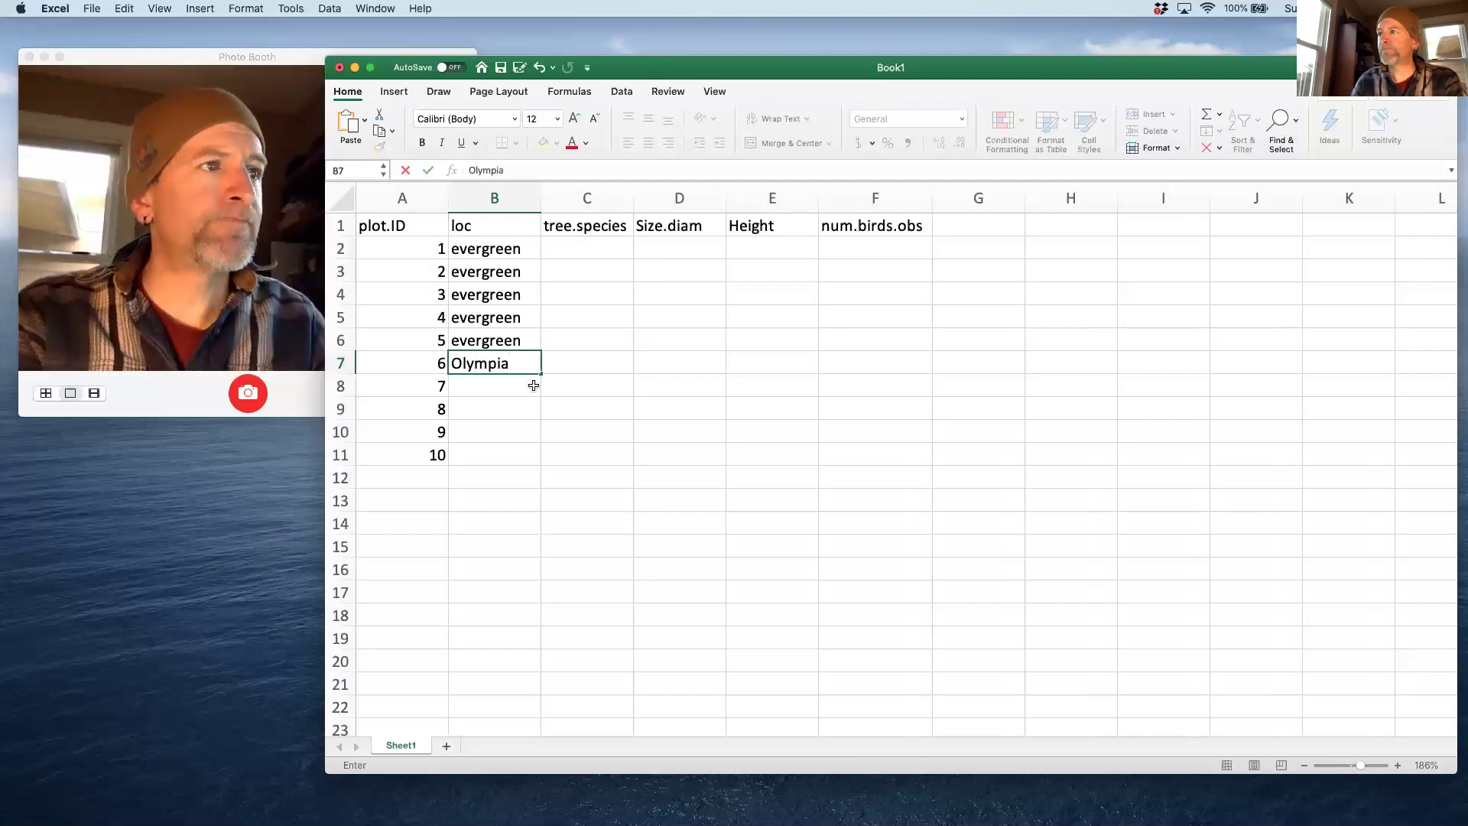
key("Return")
key("Up")
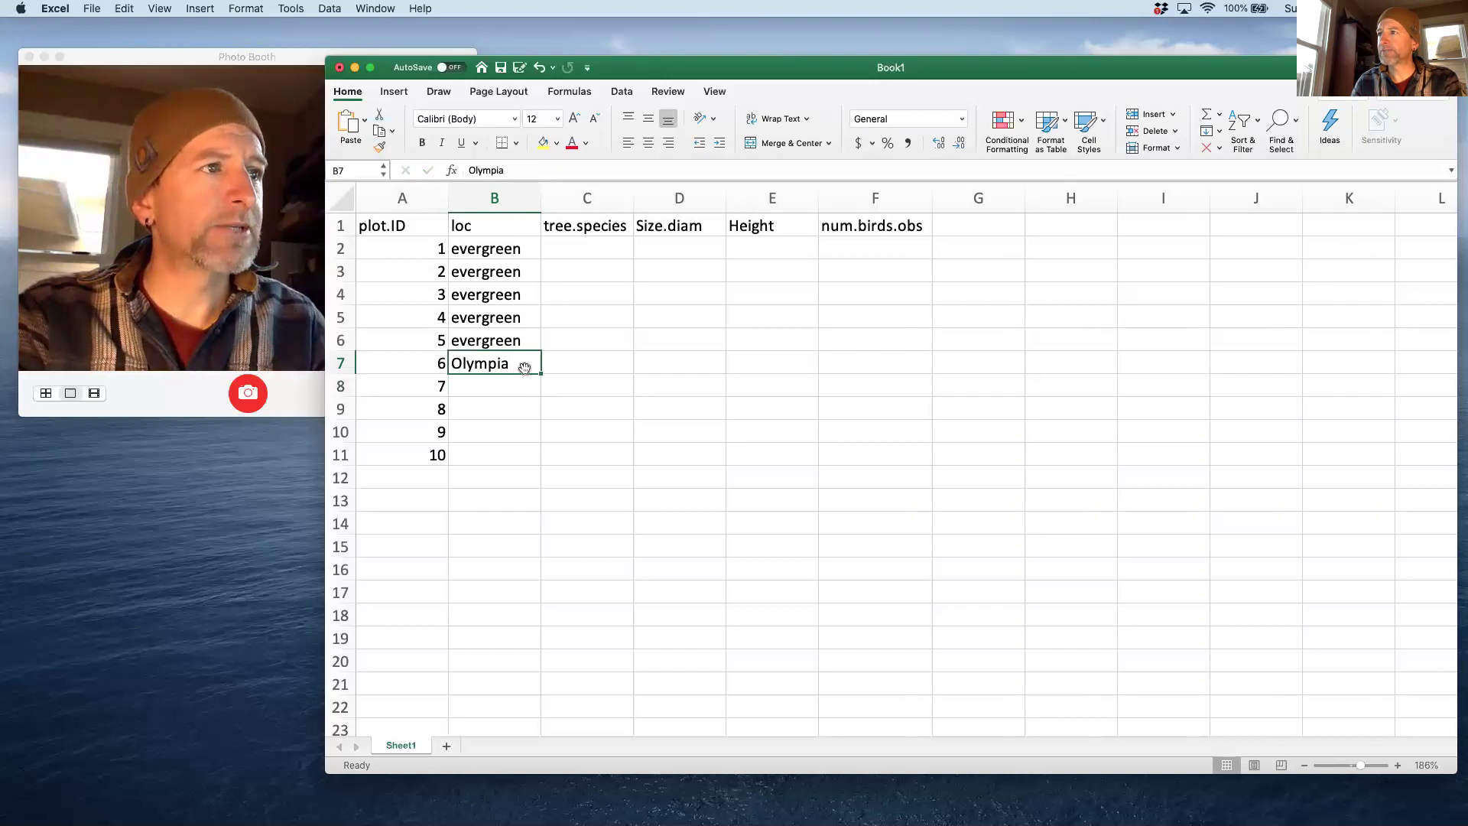
left_click_drag(541, 376, 540, 473)
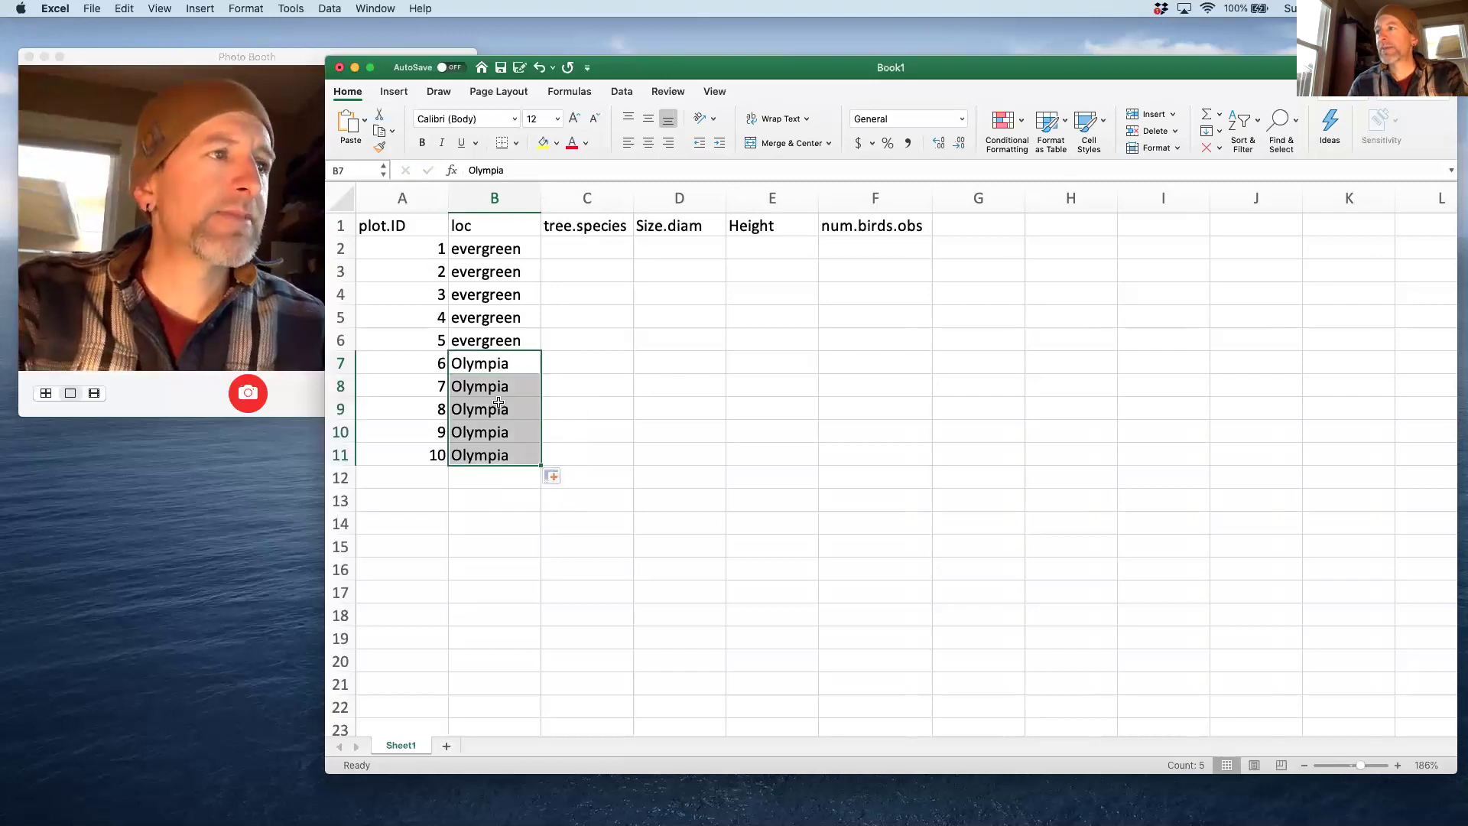
left_click(487, 295)
left_click_drag(486, 248, 507, 453)
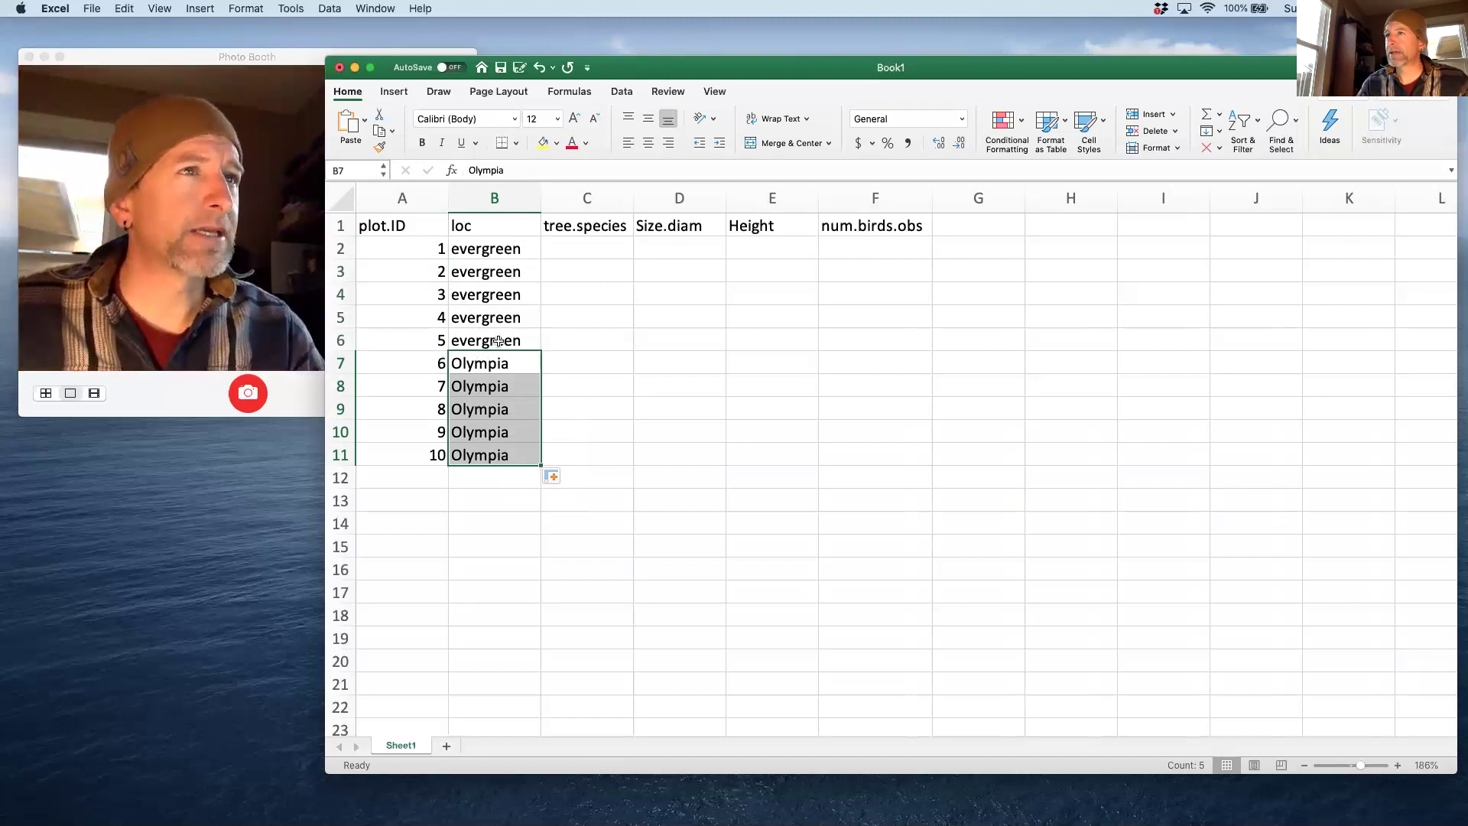
left_click(601, 246)
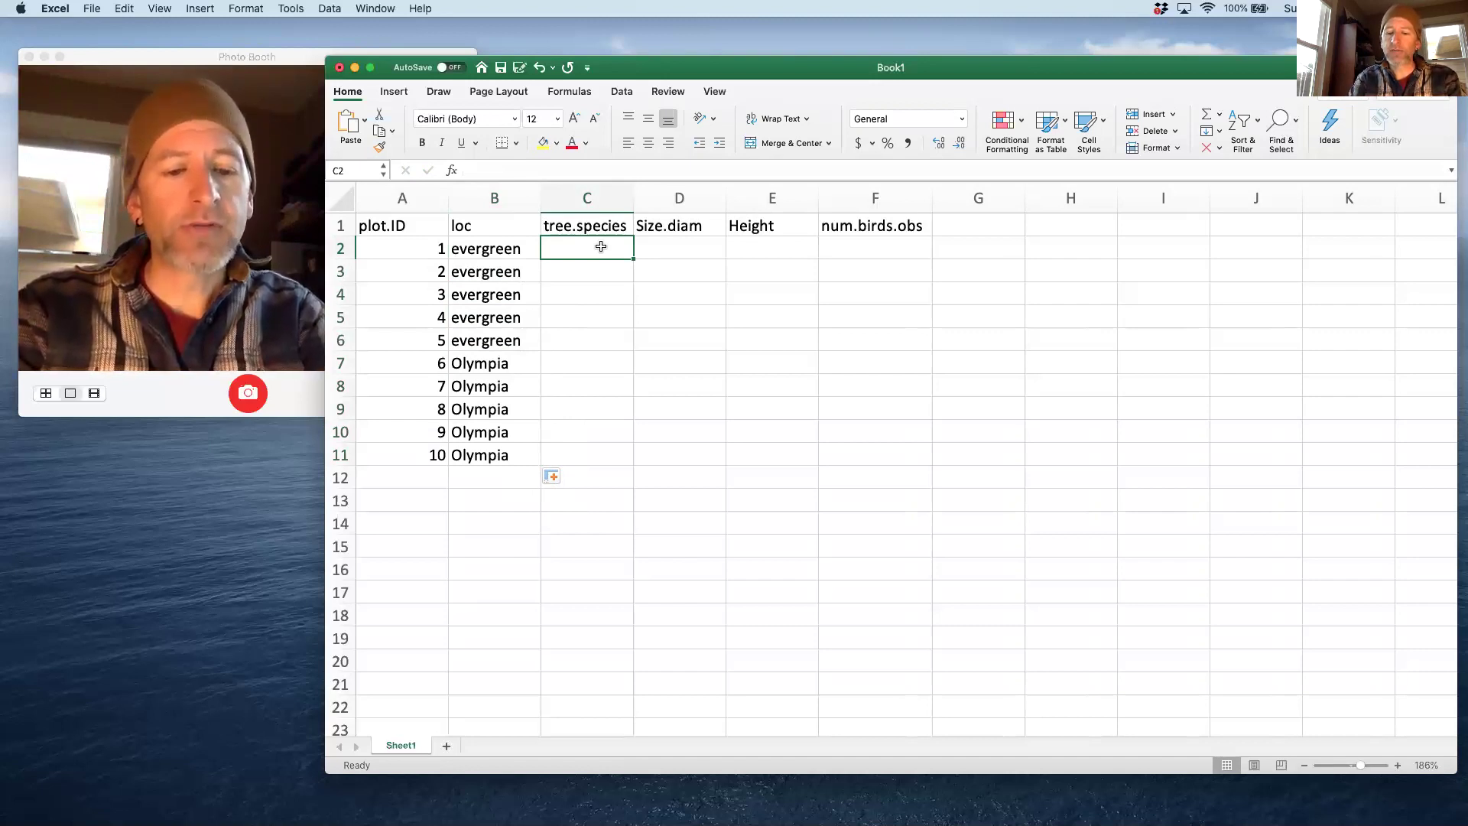
Step: Enter PSME for plots 1–3 and ALRU for plots 4–5 in tree.species
type("PSME")
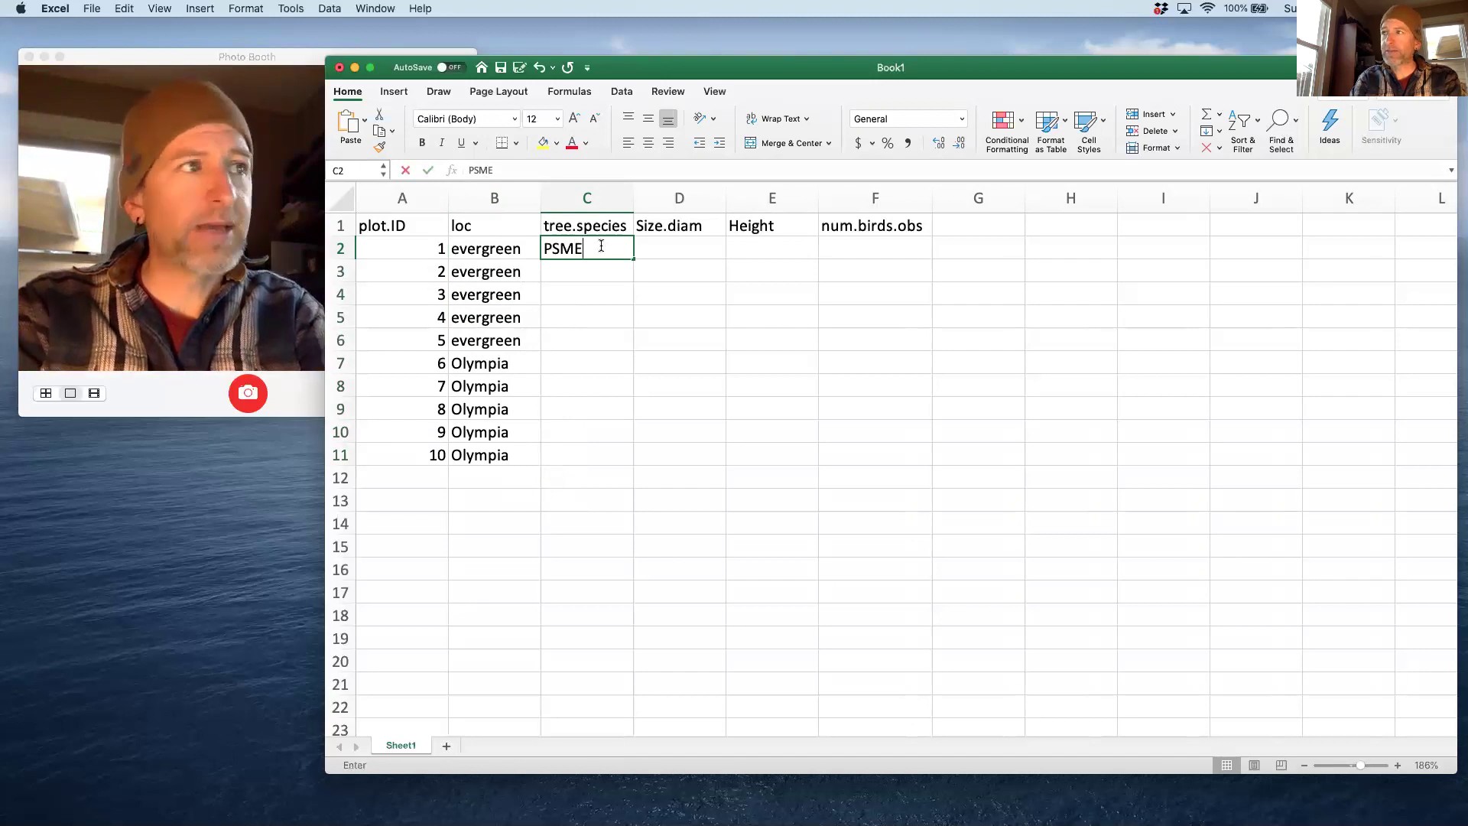
key("Return")
type("PSME")
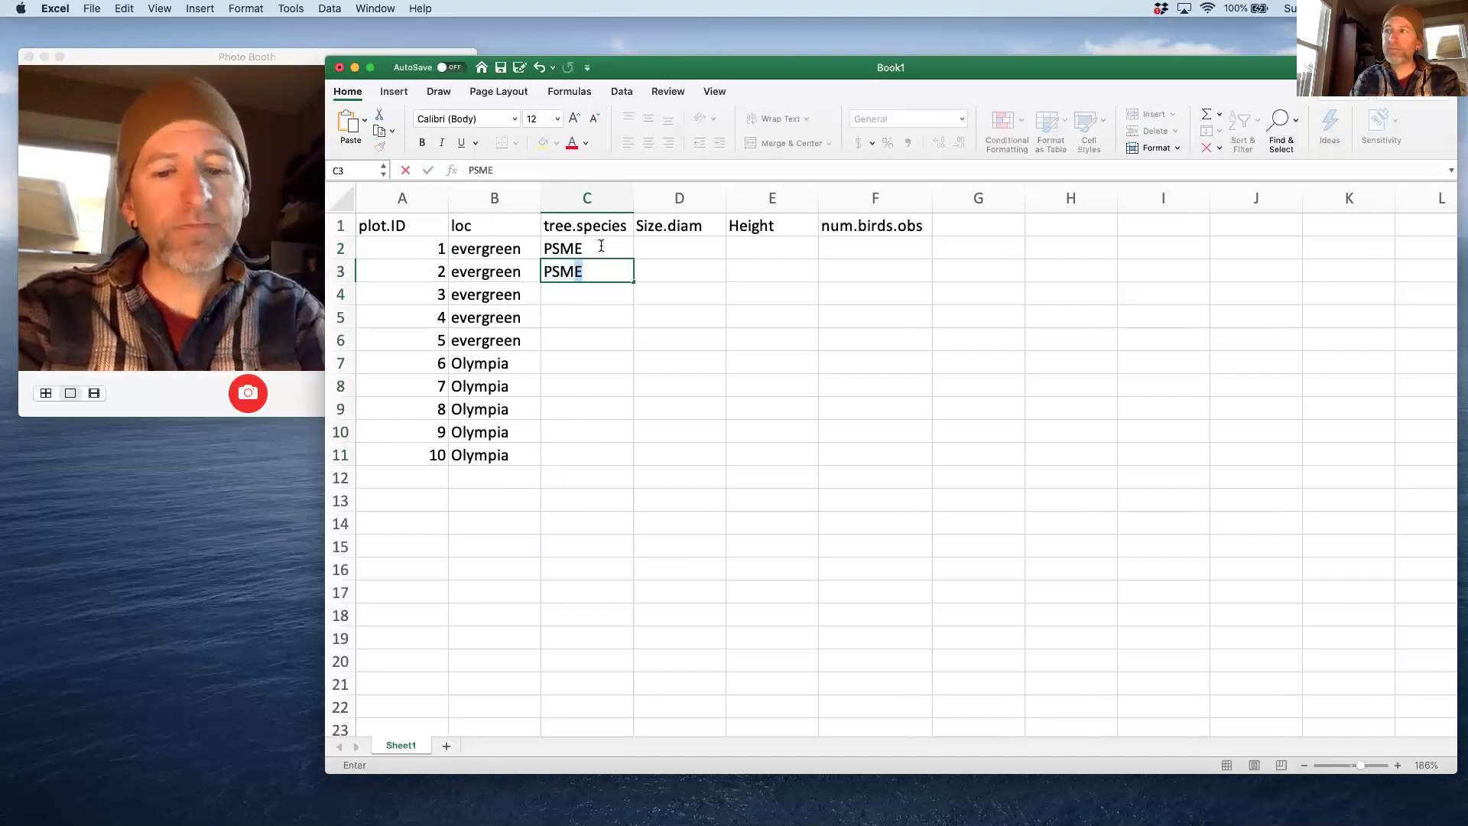
key("Return")
type("PSME")
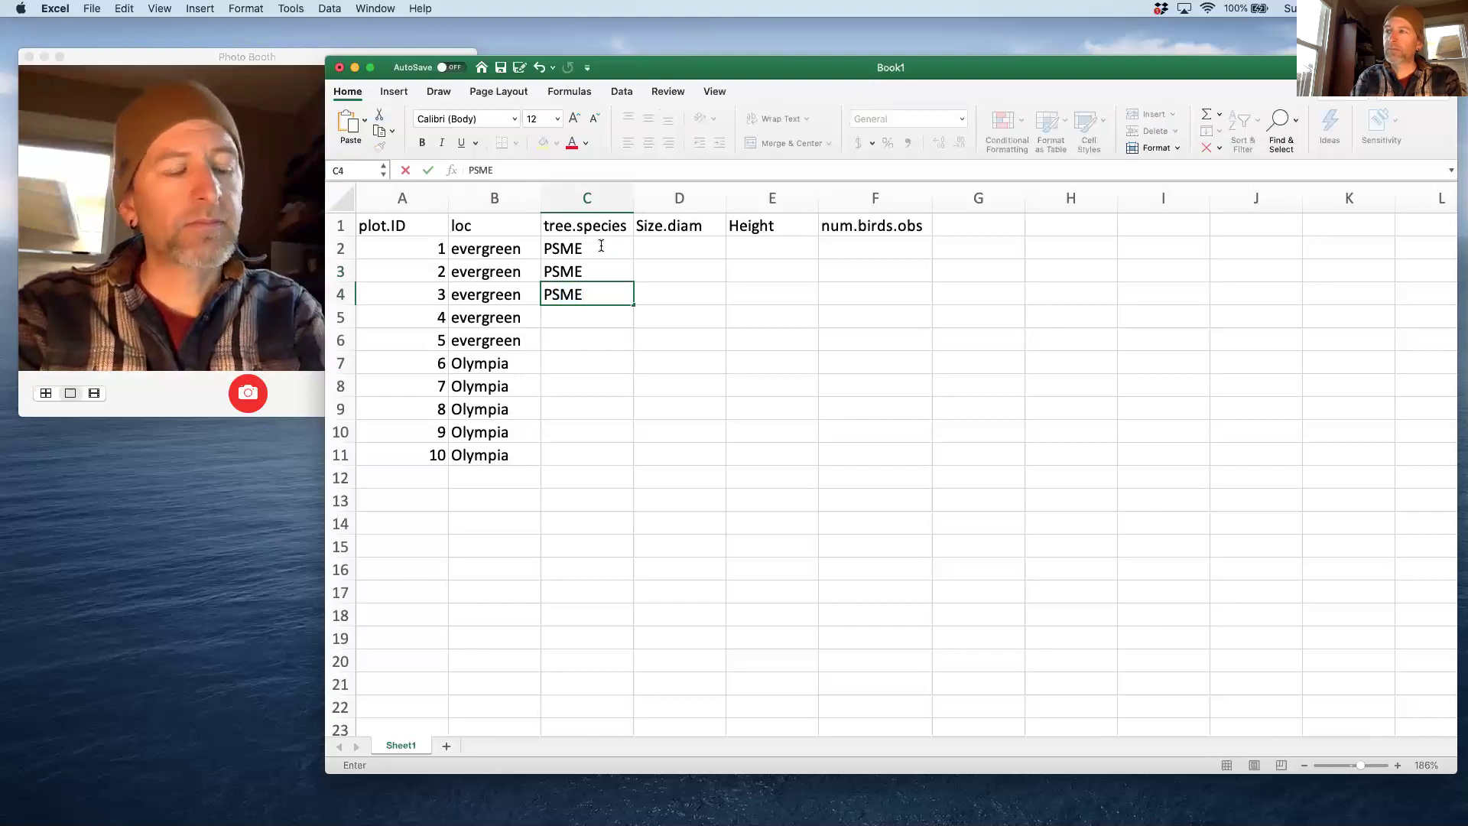
key("Return")
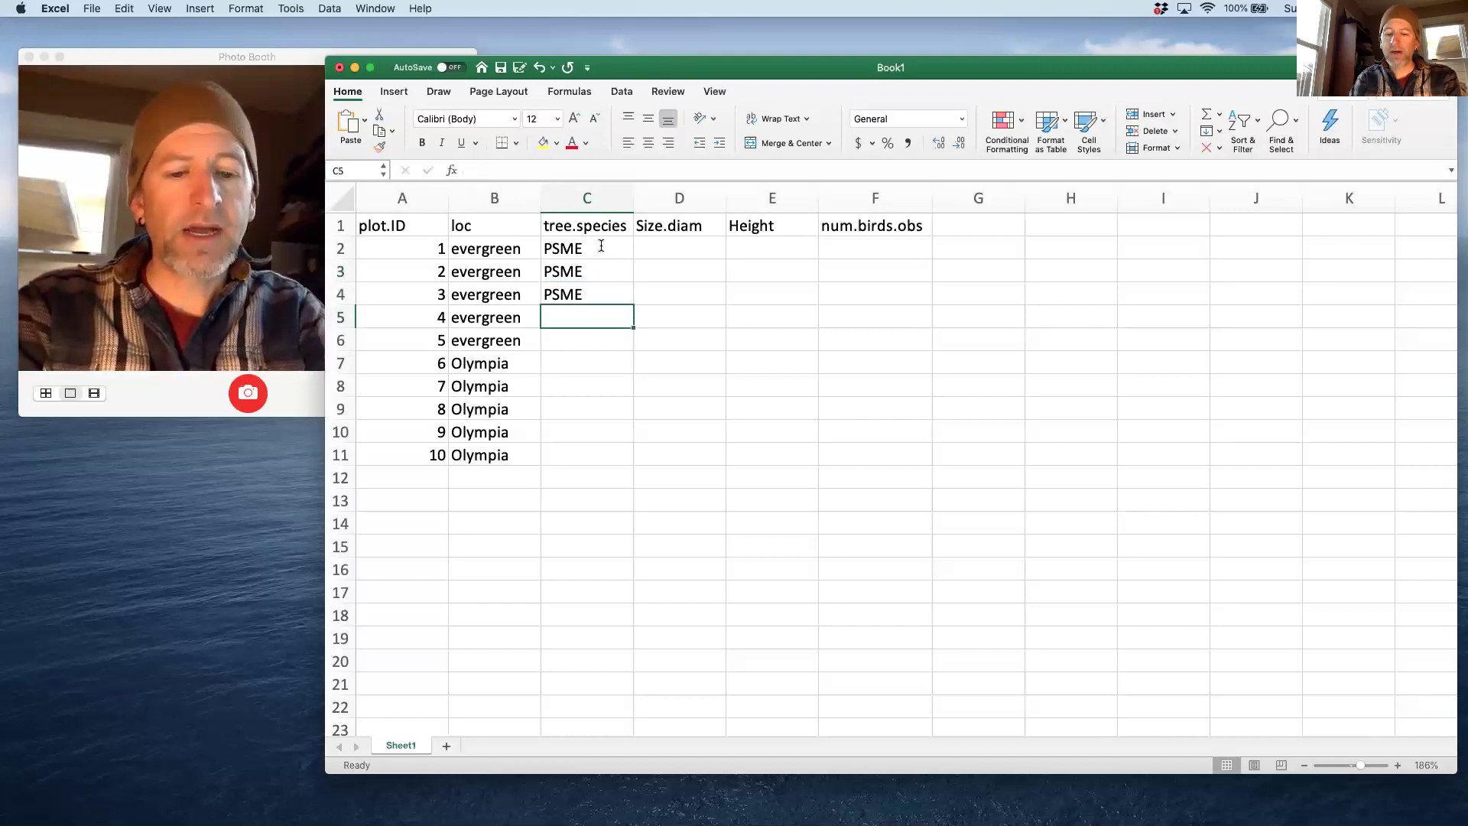
type("AL")
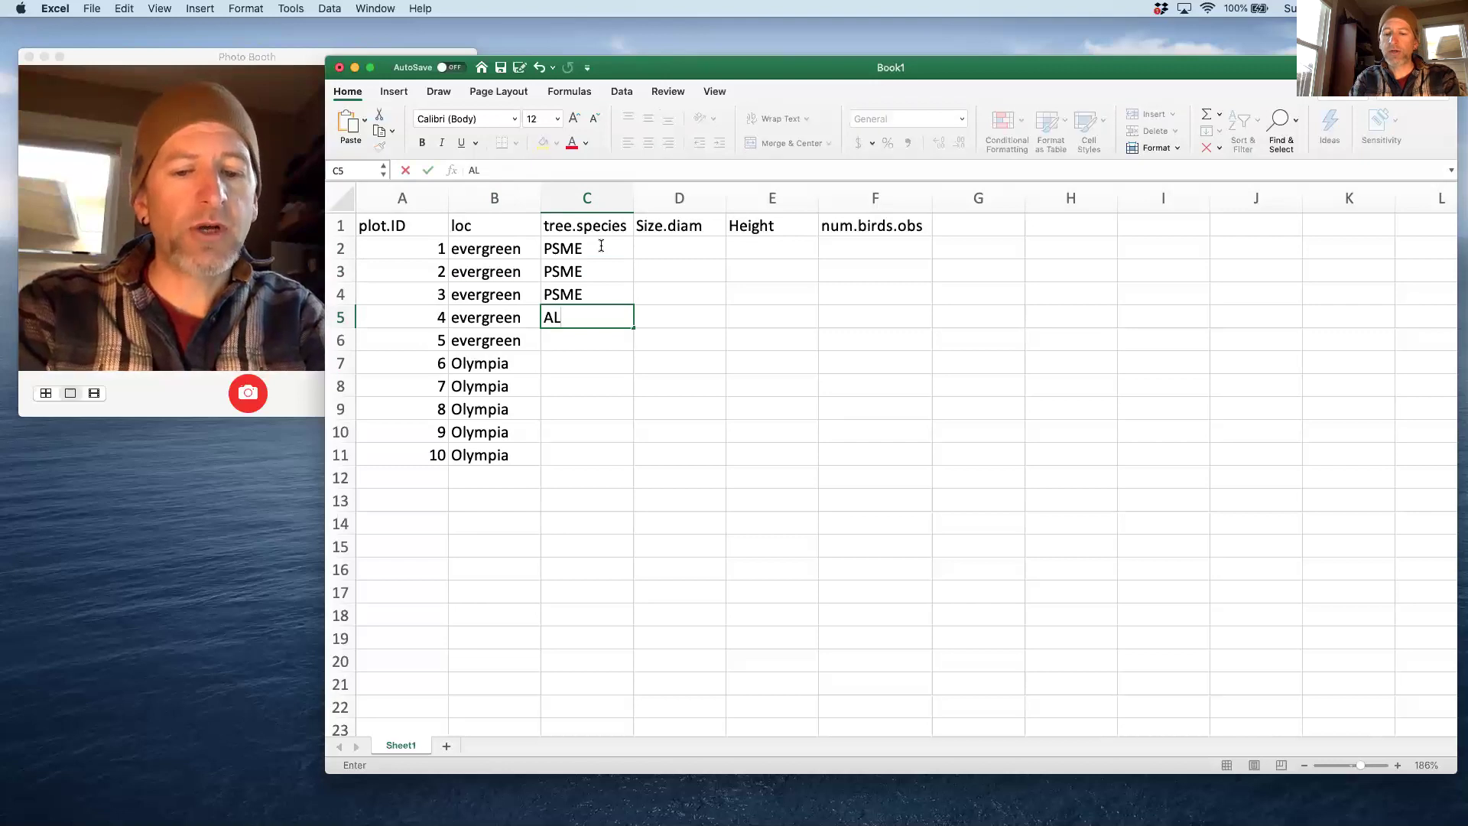
type("RU")
key("Return")
type("ALRU")
key("Return")
Step: Enter PSME for plots 6–7, ALRU for plots 8–9, and start ALRU for plot 10
type("PSME")
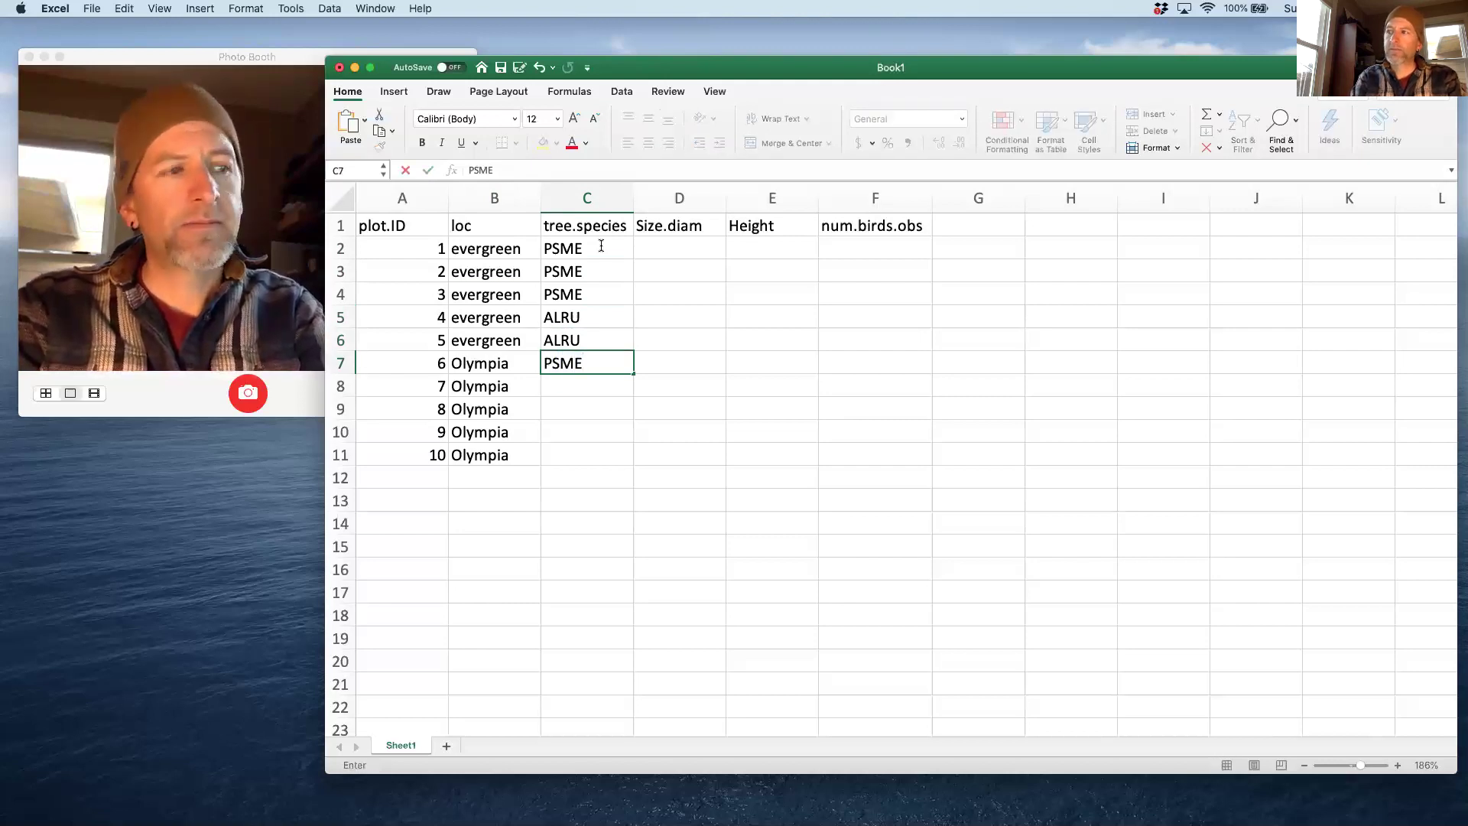
key("Return")
type("PSME")
key("Return")
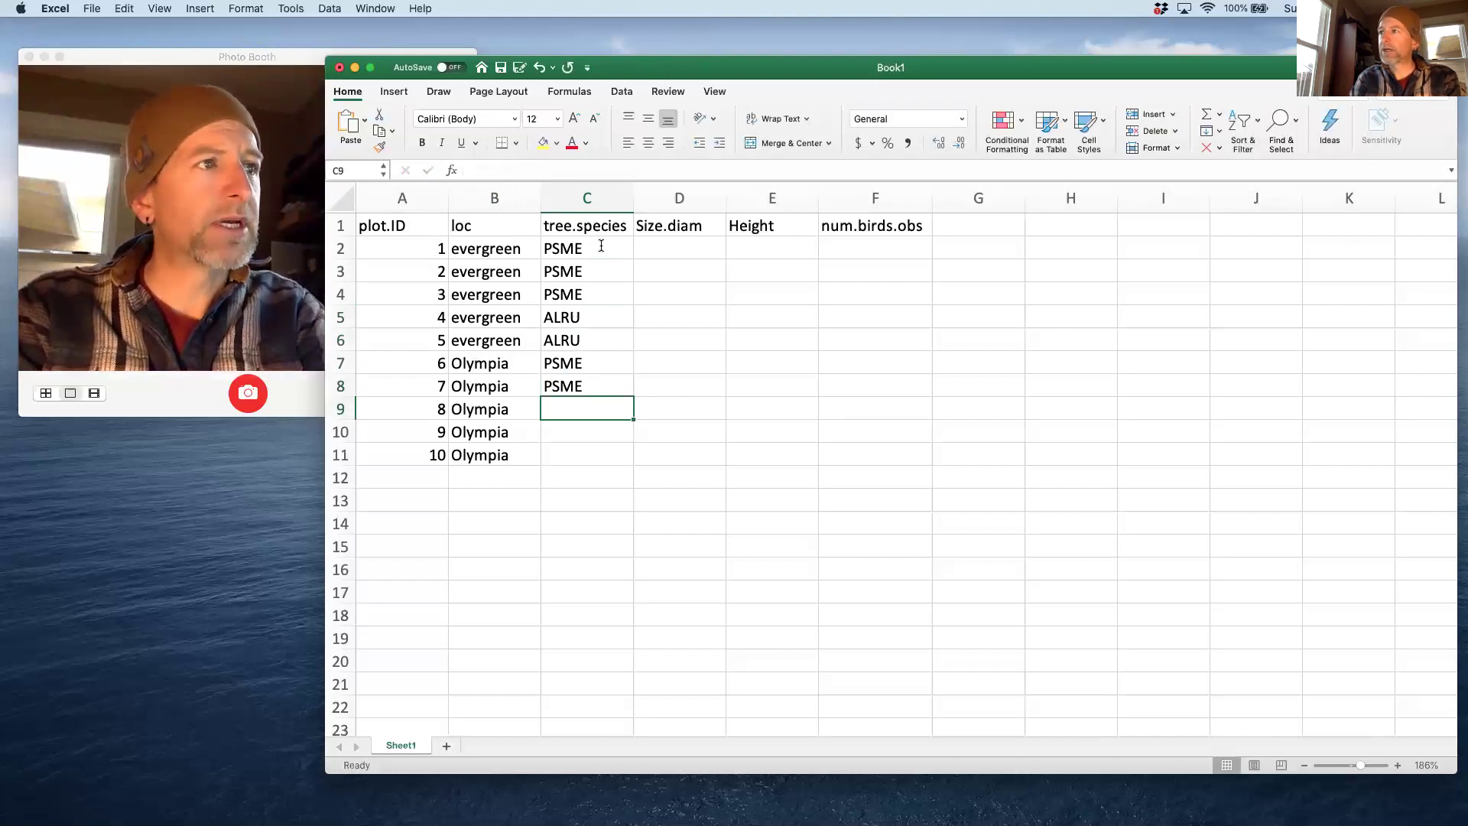
type("ALRU")
key("Return")
type("ALRU")
key("Return")
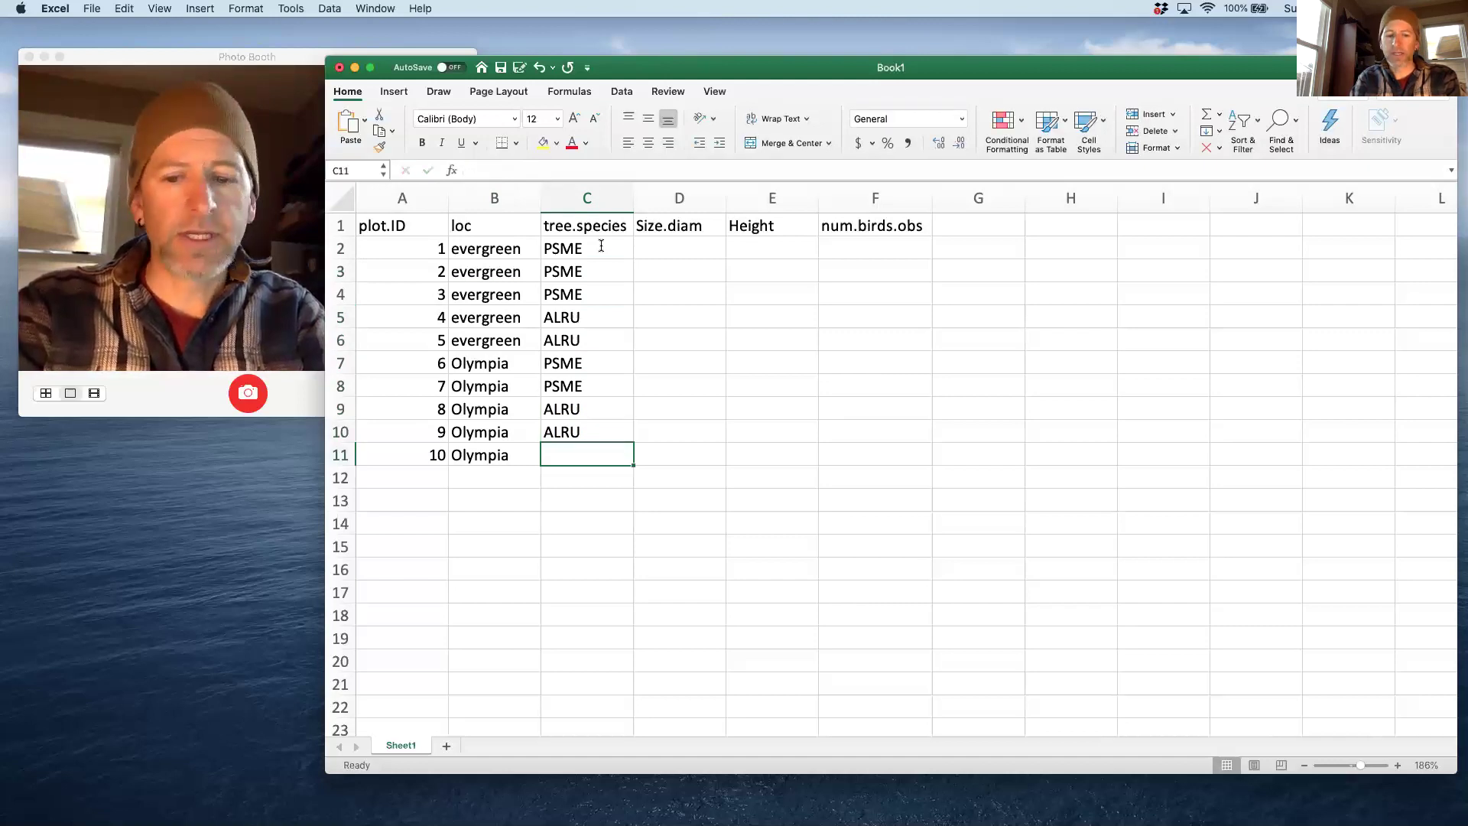
type("ALRU")
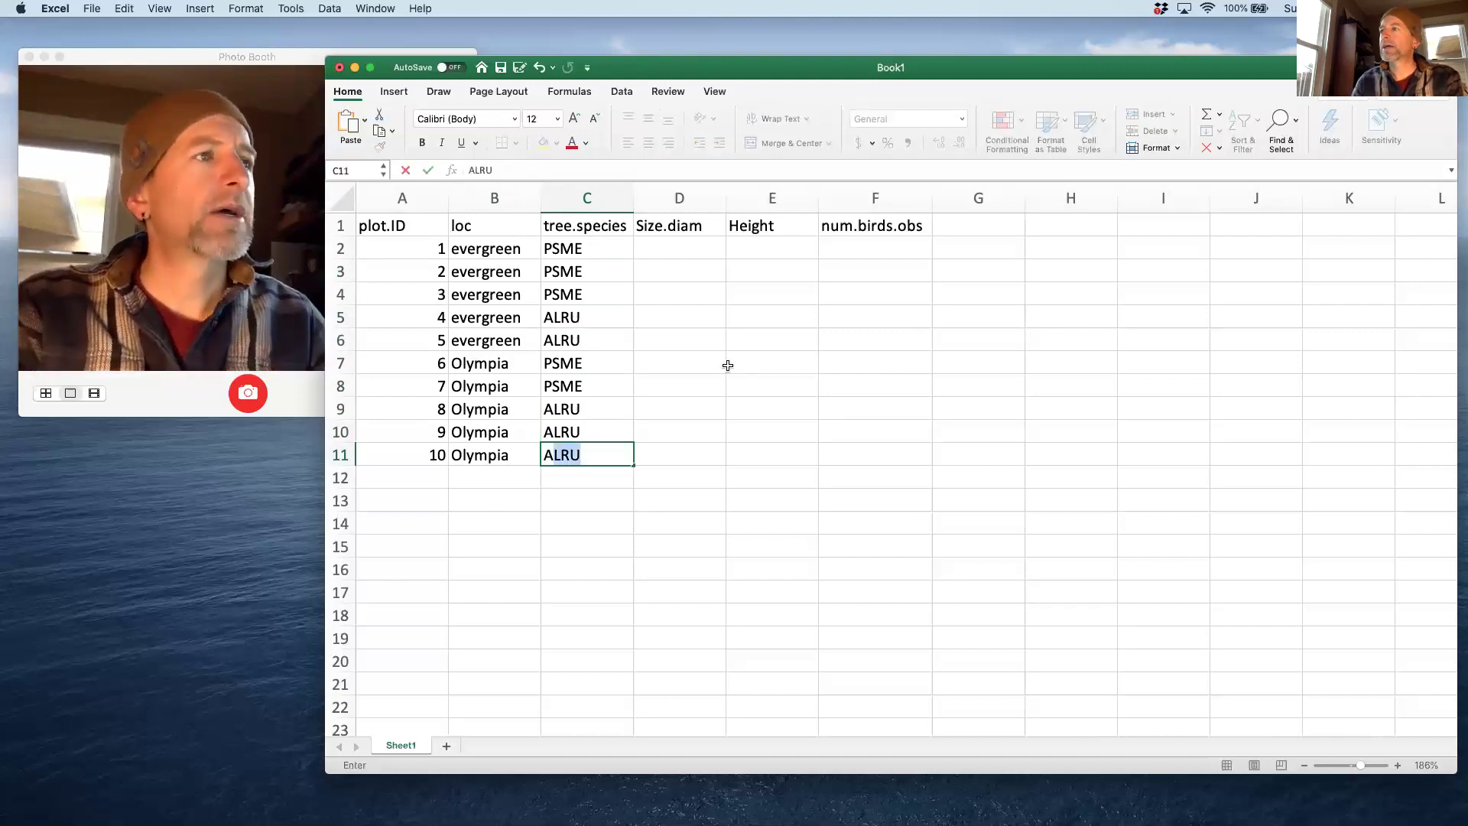
left_click(727, 364)
left_click_drag(581, 248, 597, 456)
left_click(564, 341)
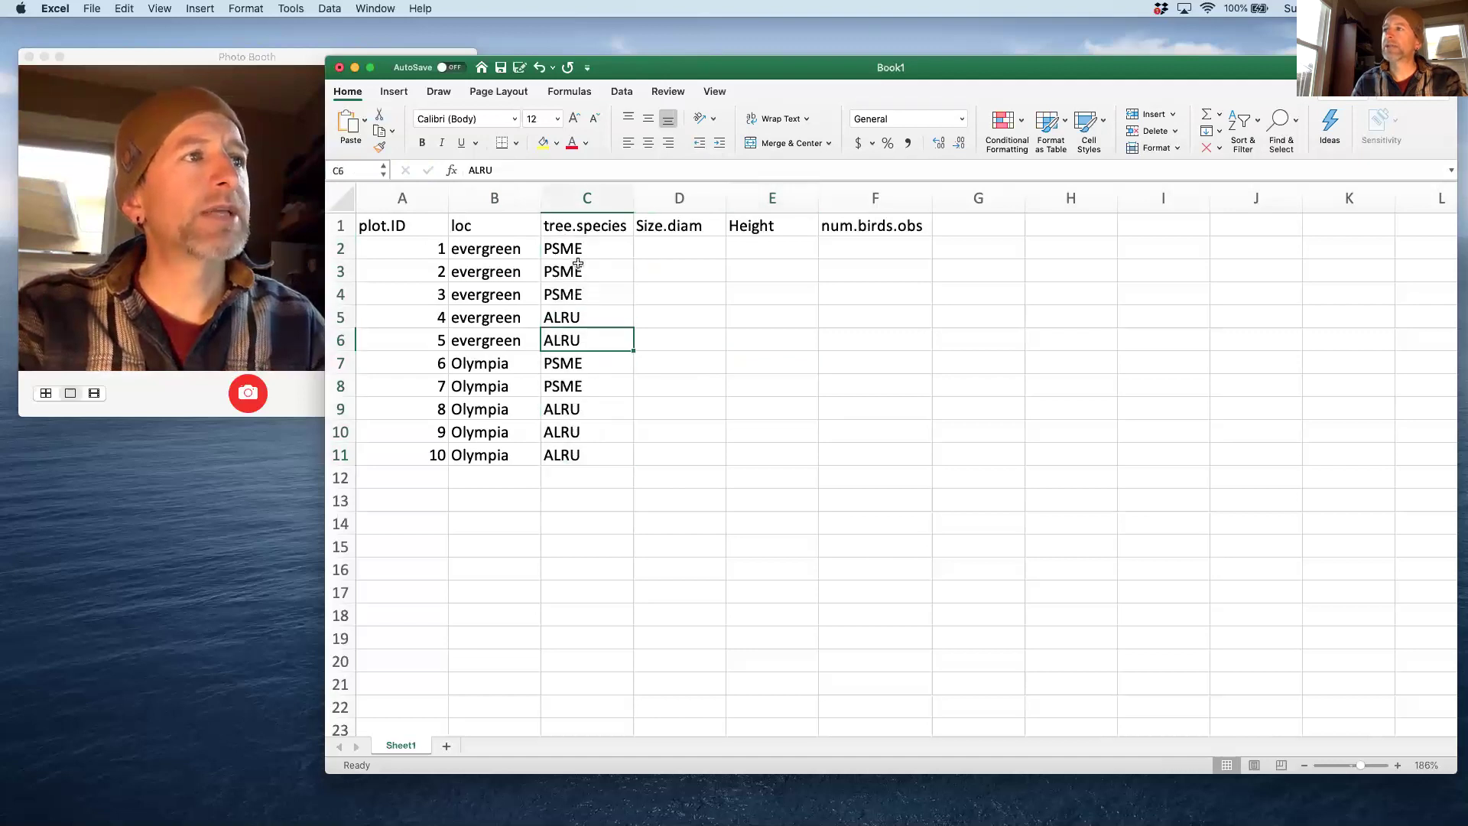
left_click_drag(584, 249, 577, 290)
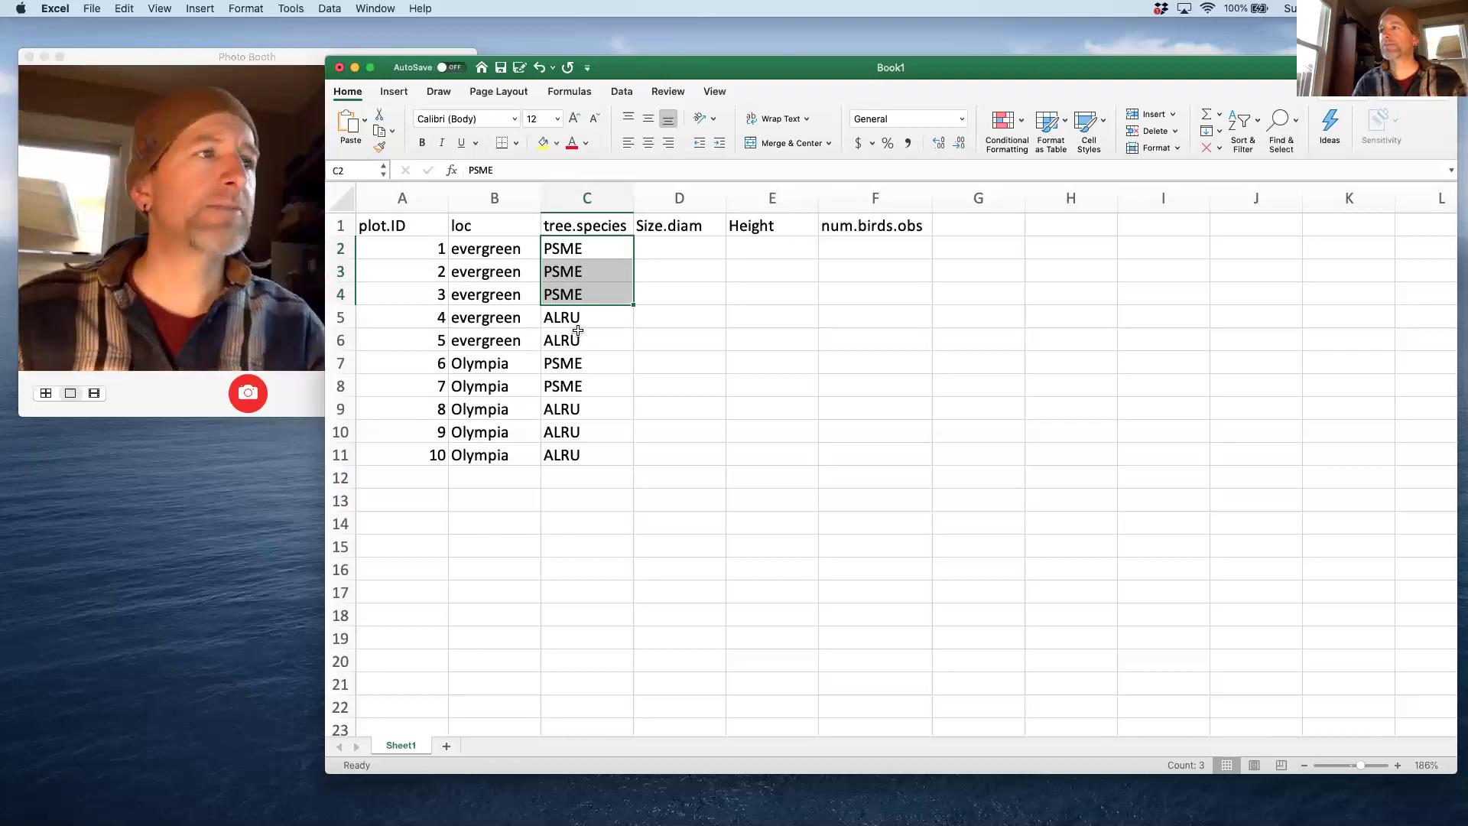
left_click(576, 318)
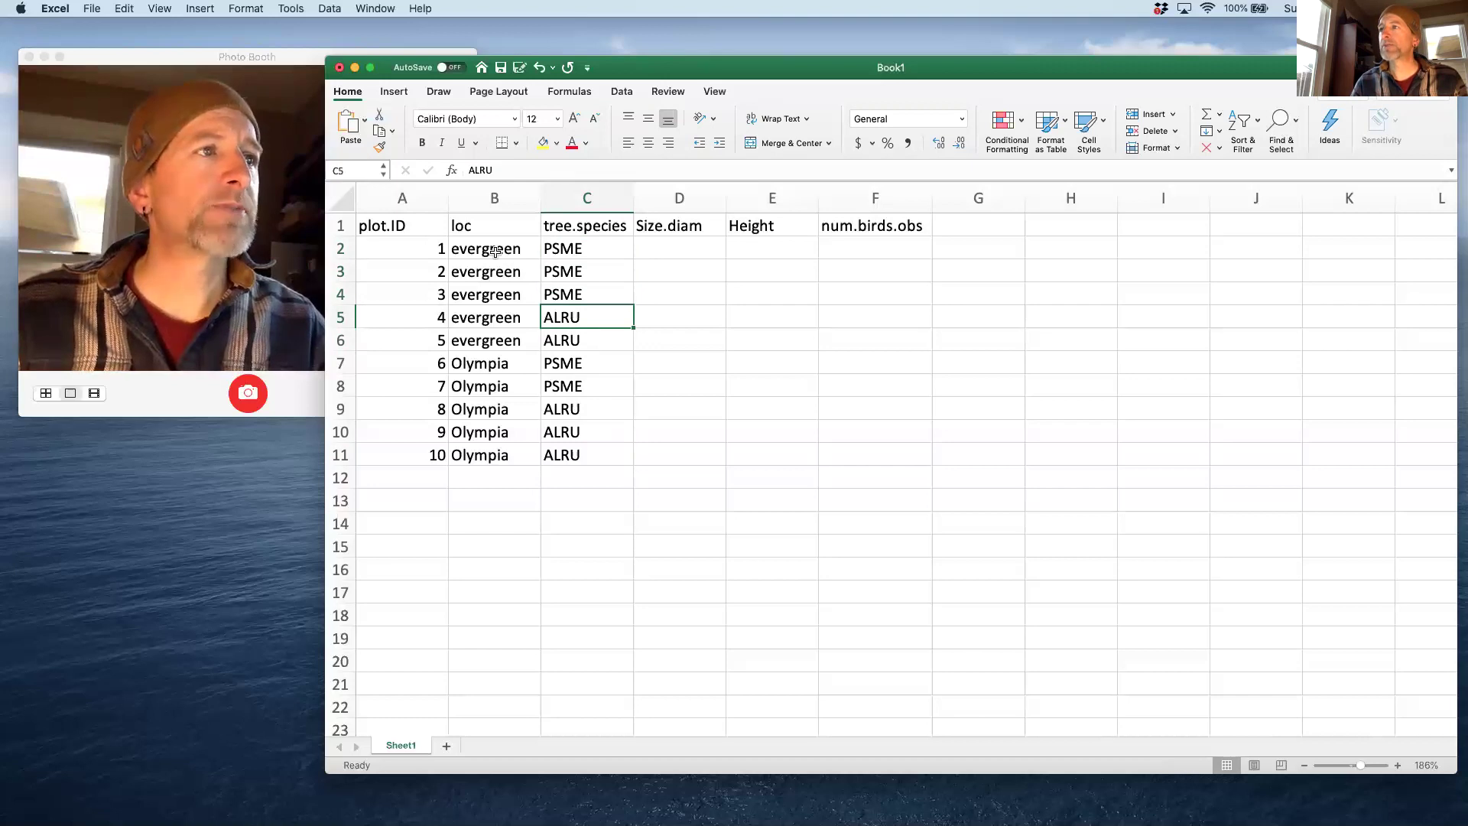
left_click_drag(493, 250, 474, 461)
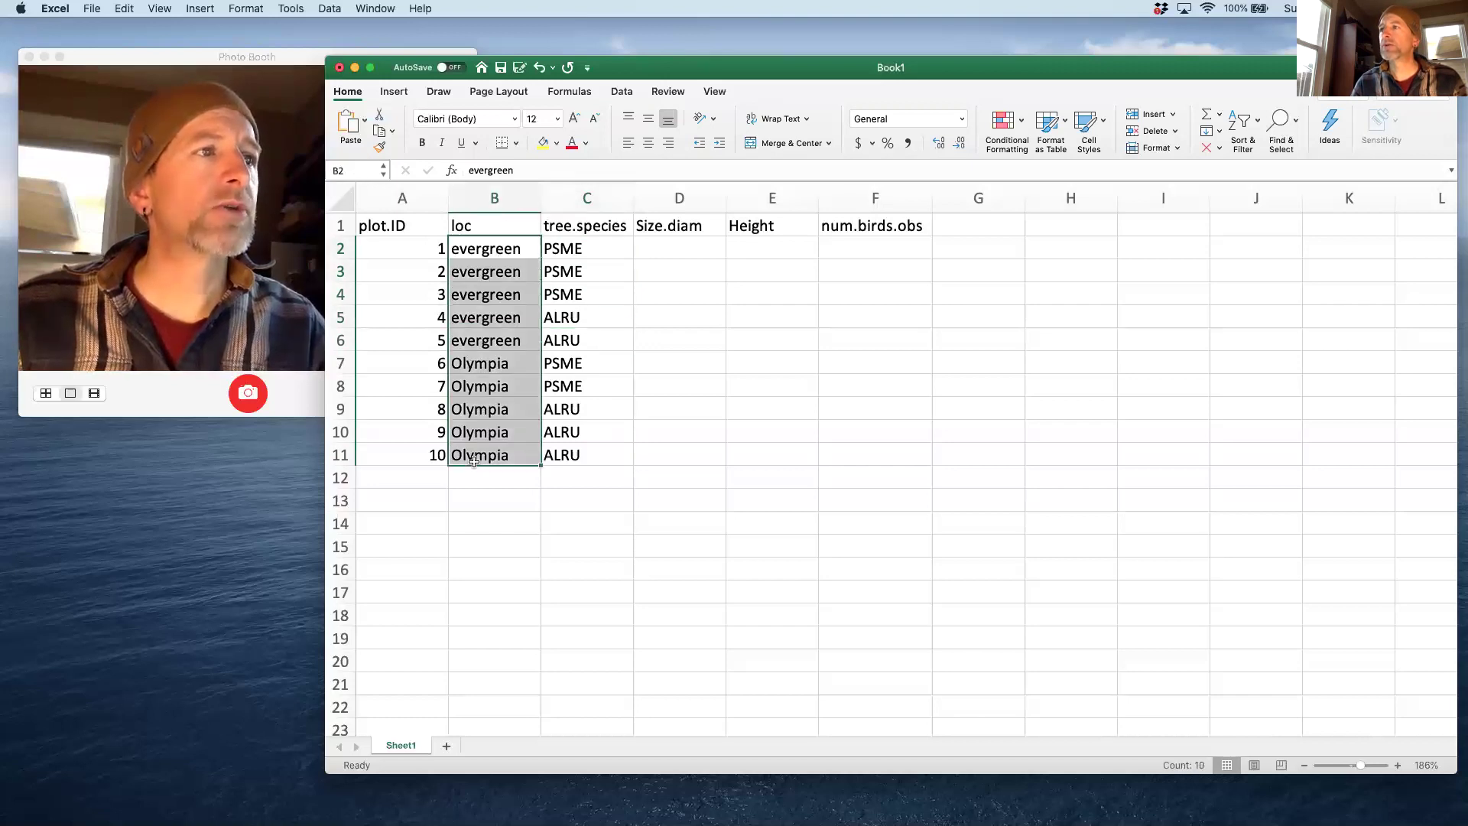
left_click(492, 318)
left_click(505, 385)
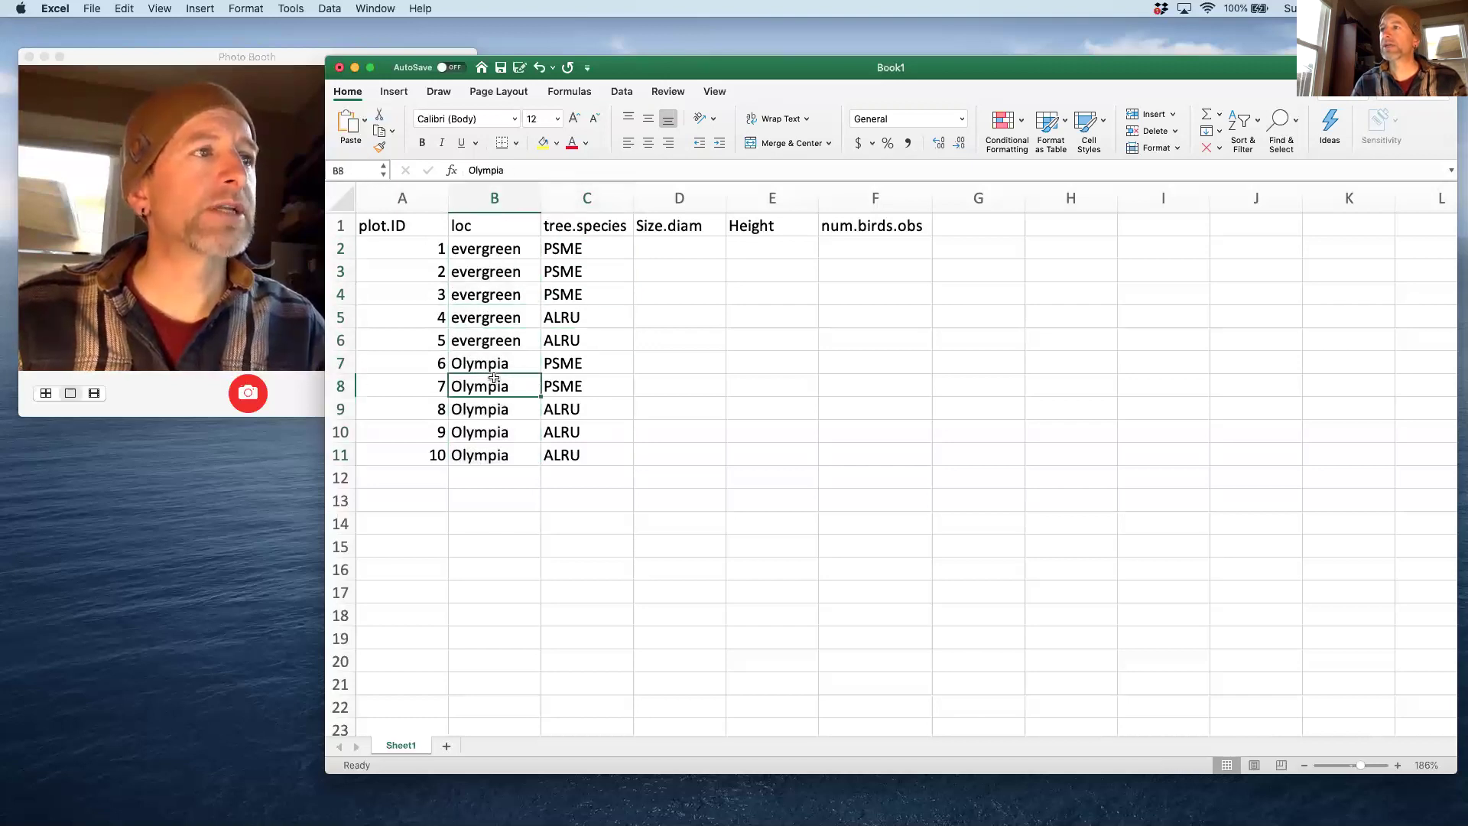
left_click(591, 368)
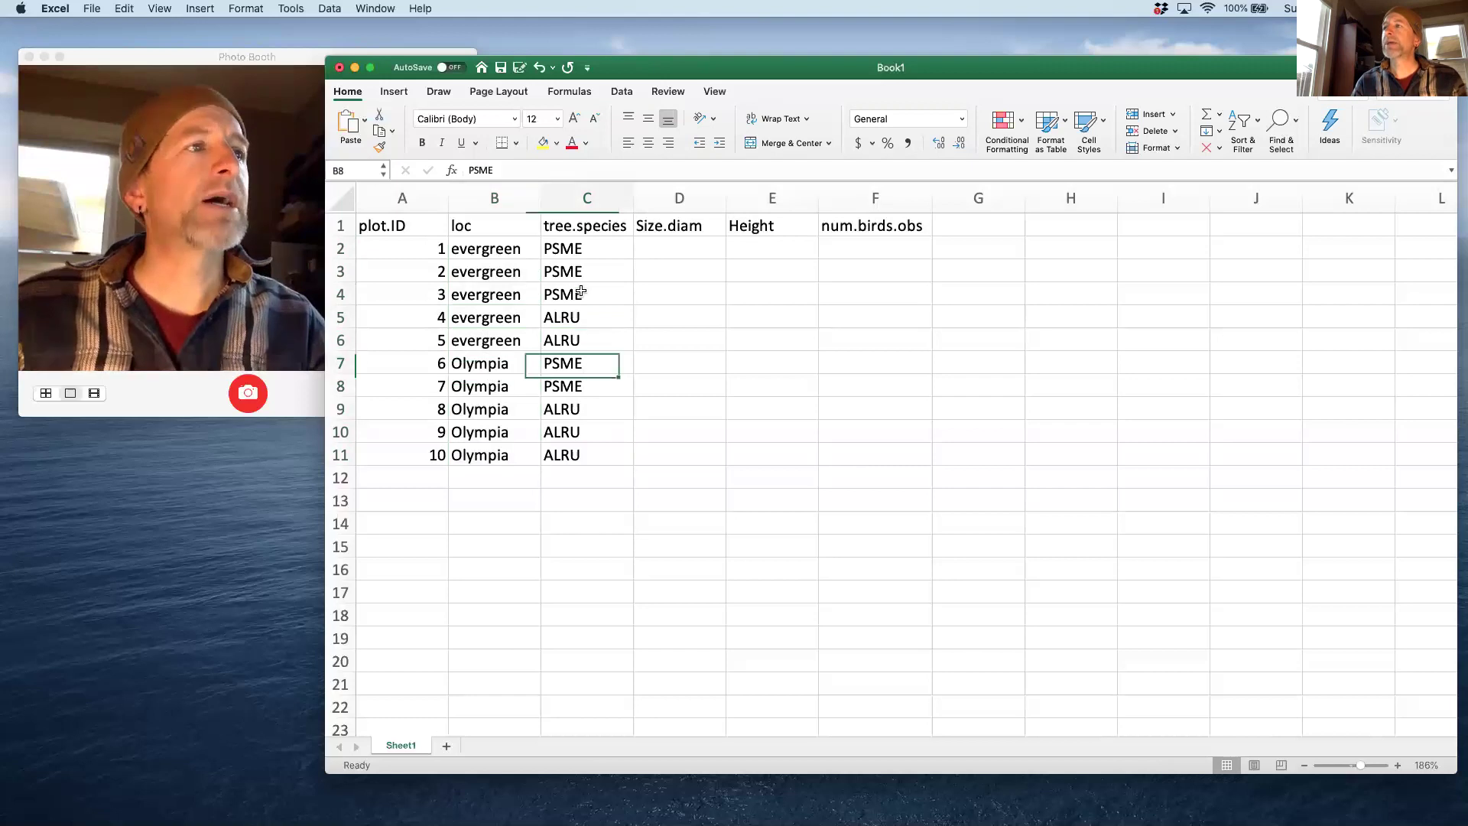
left_click(681, 250)
Step: Enter diameters 23, 24, 26, 23.2 and 22.1 for plots 1–5 in D2:D6
type("23")
key("Return")
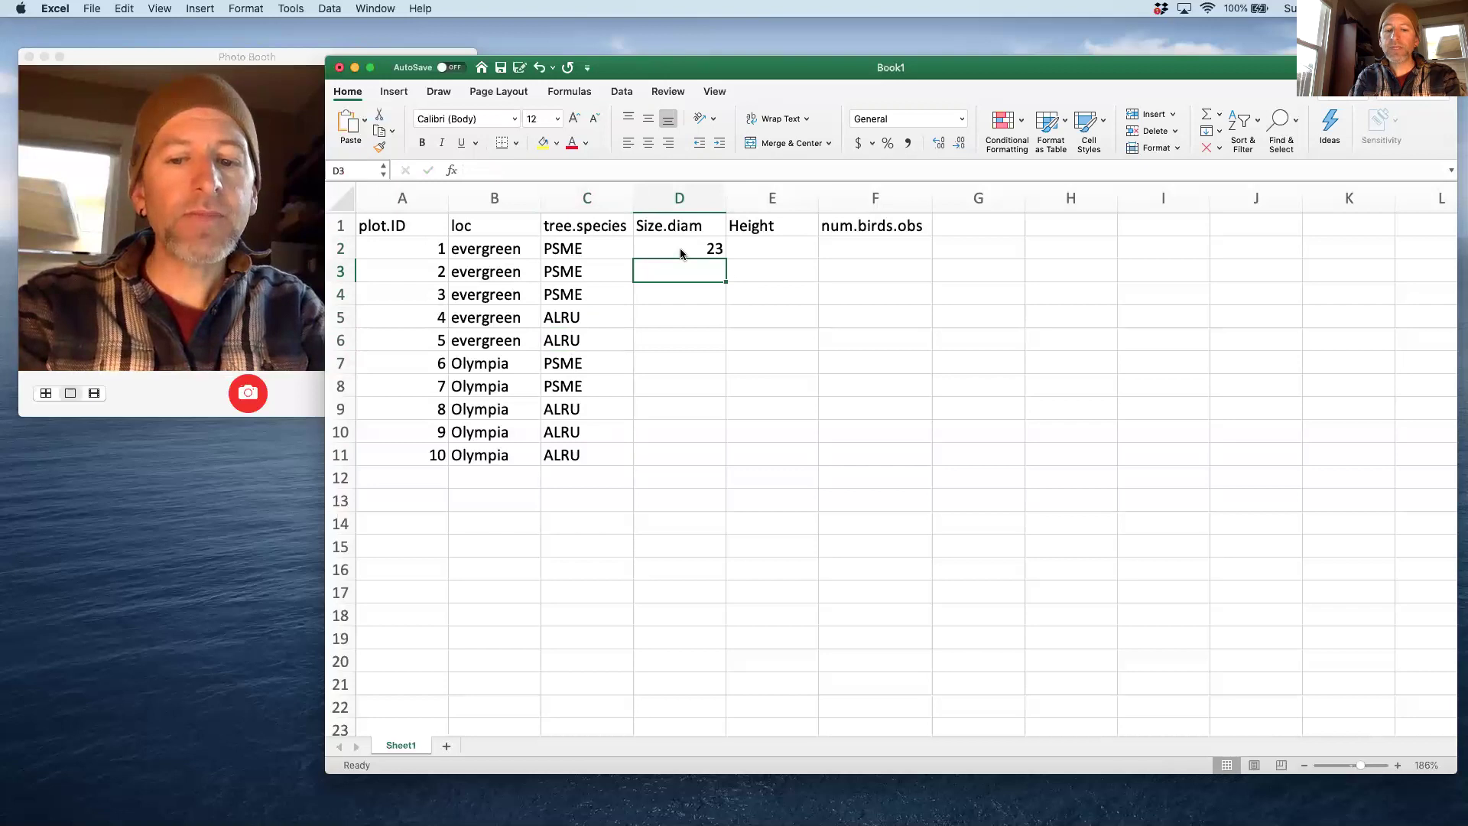
type("24")
key("Return")
type("26")
key("Return")
type("23.2")
key("Return")
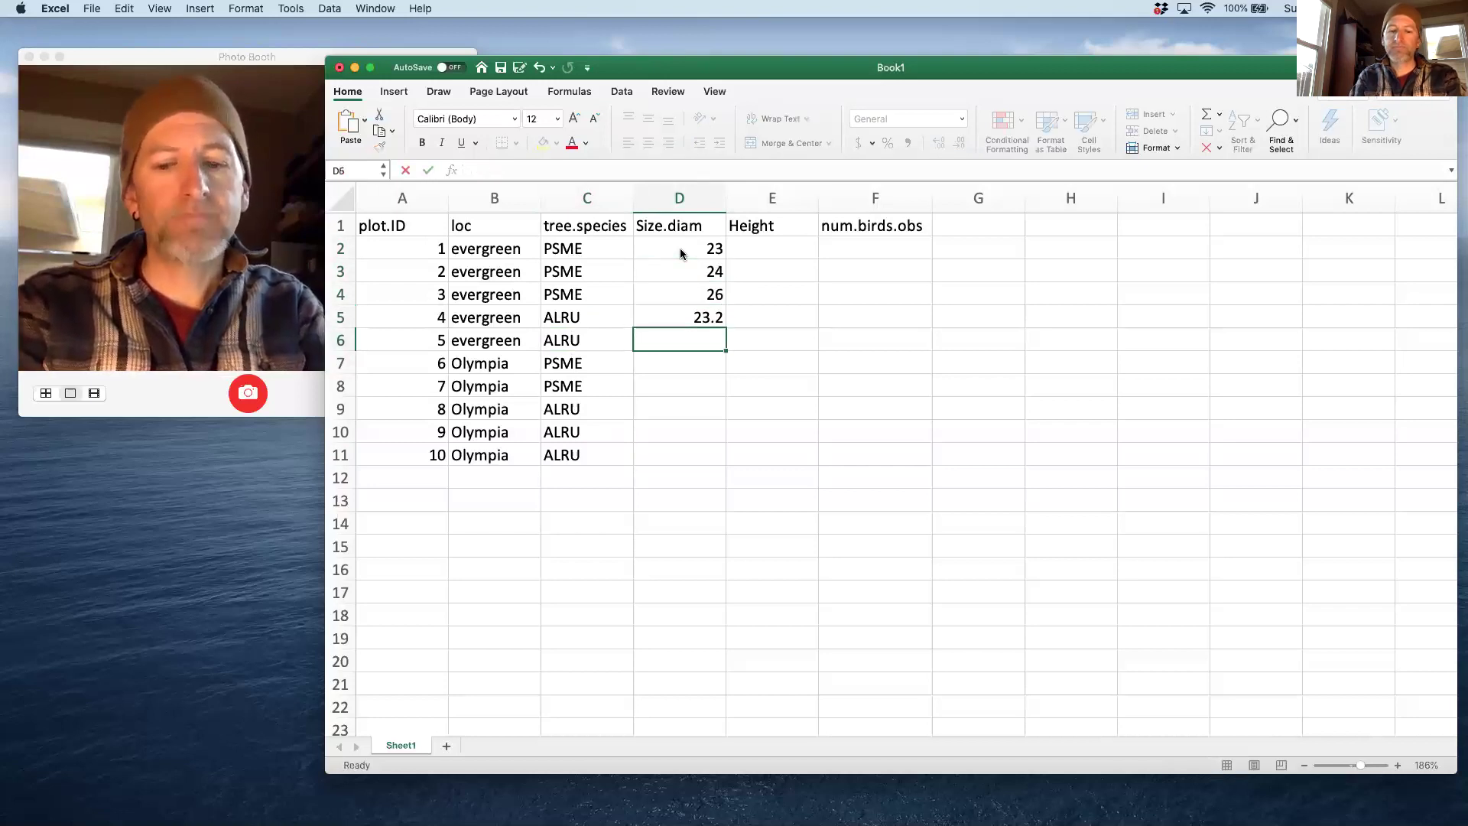
type("22.1")
key("Return")
Step: Enter diameters 22.7, 45, 34 and 37 for plots 6–9 in D7:D10
type("22")
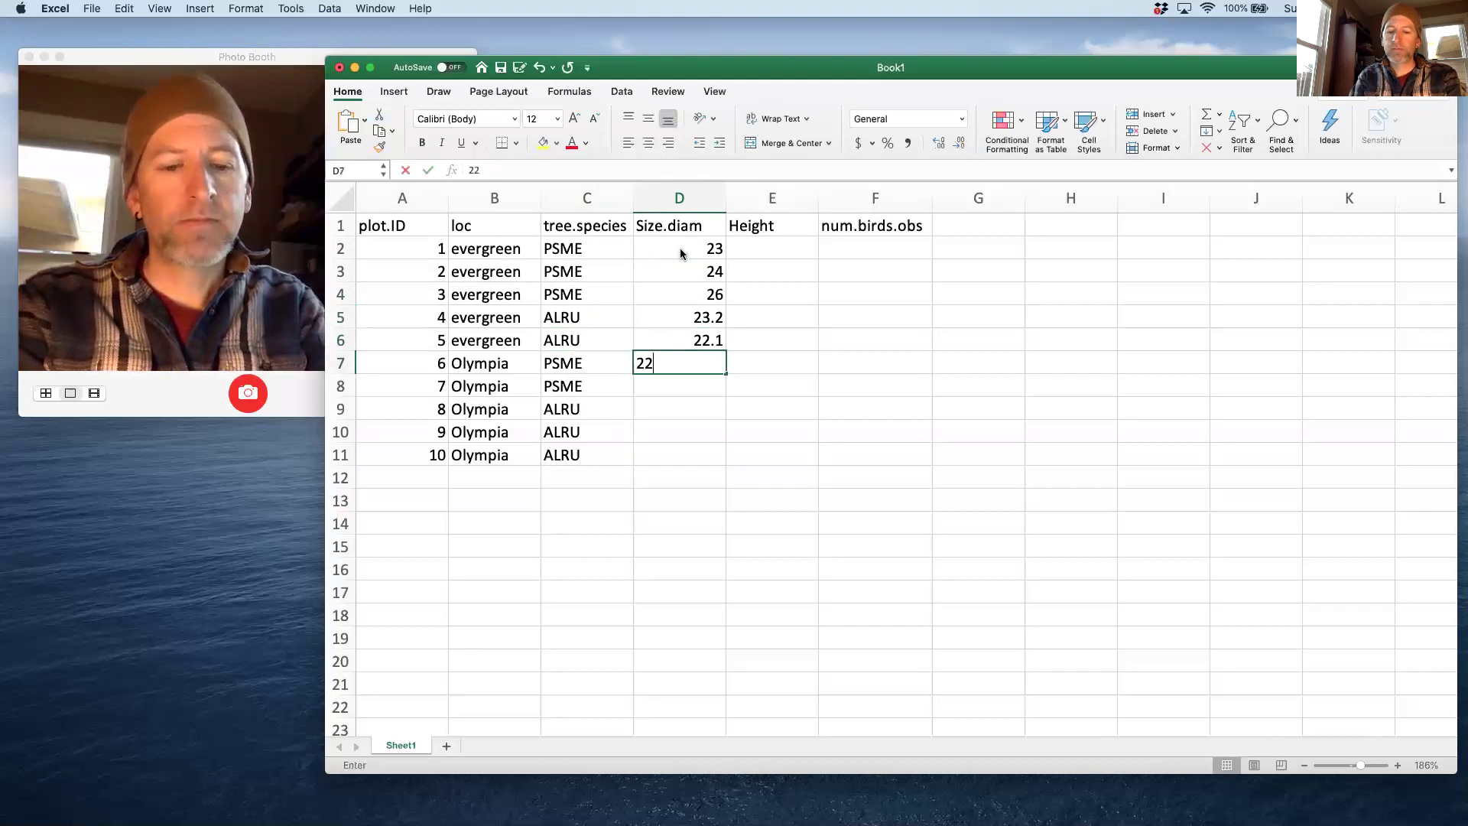
type(".7")
key("Return")
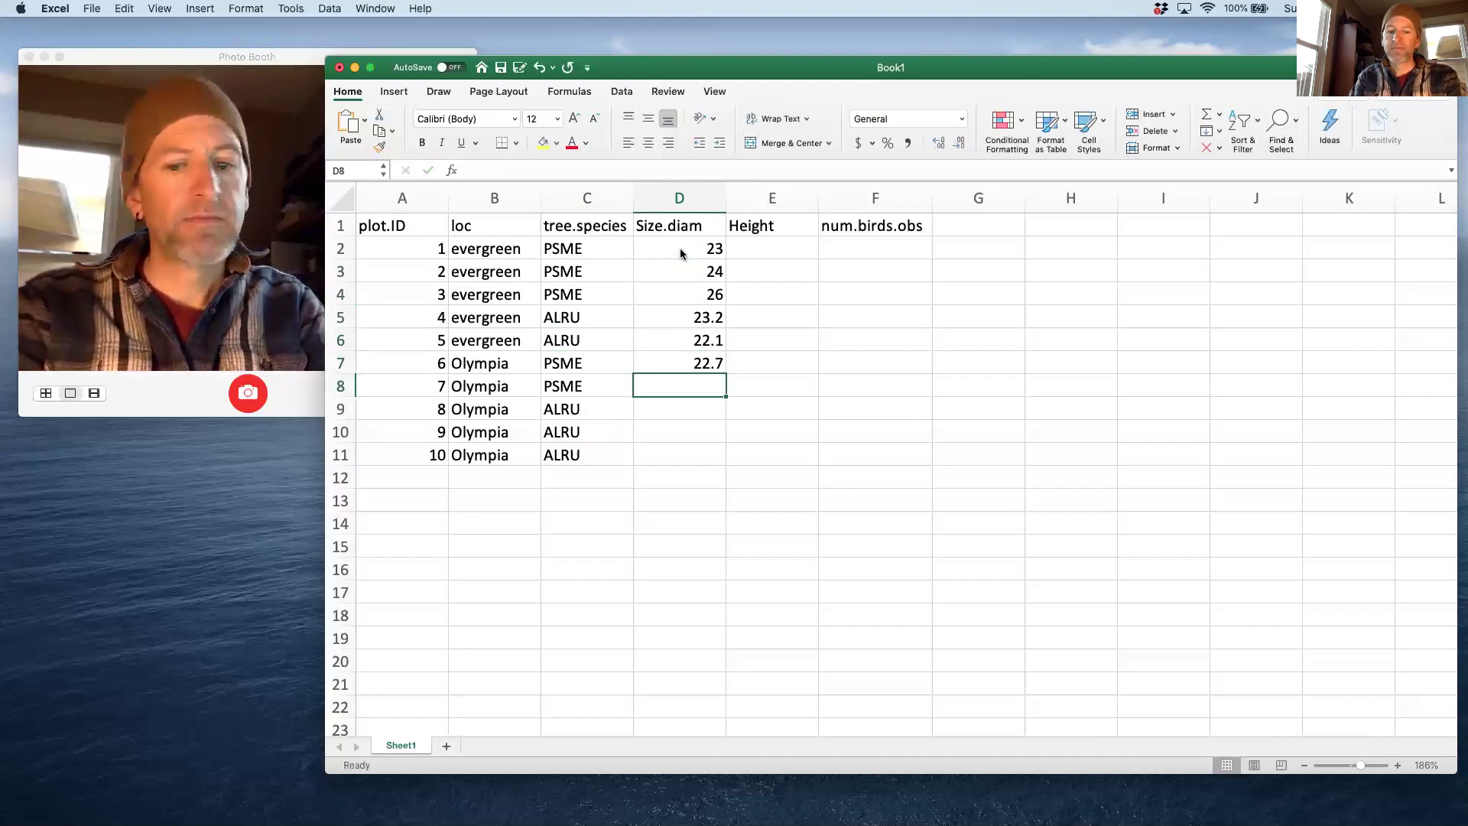
type("45")
key("Return")
type("3")
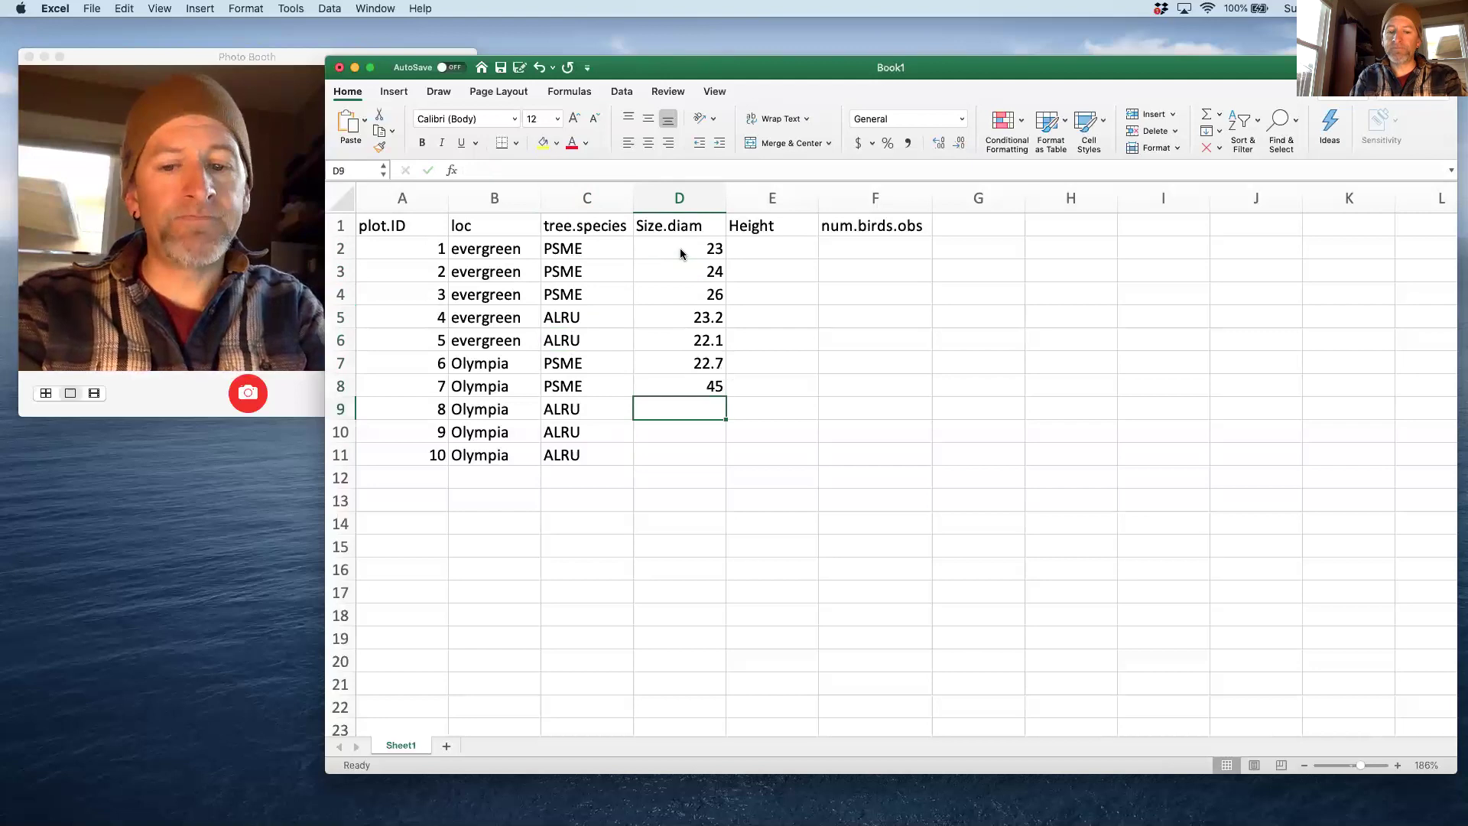
type("4")
key("Return")
type("37")
key("Return")
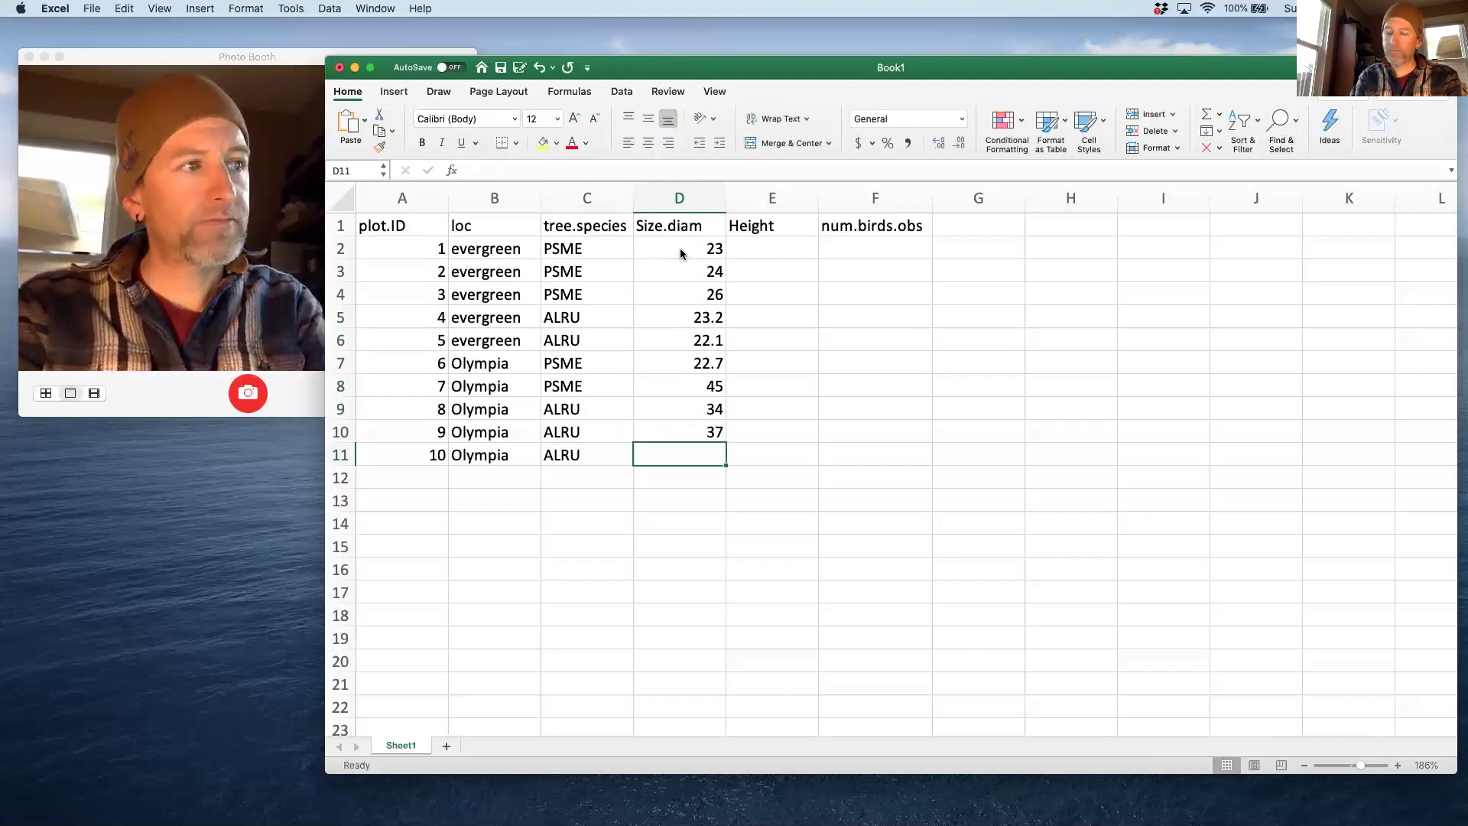
Step: Enter diameter 12 for plot 10 in D11
type("12")
key("Return")
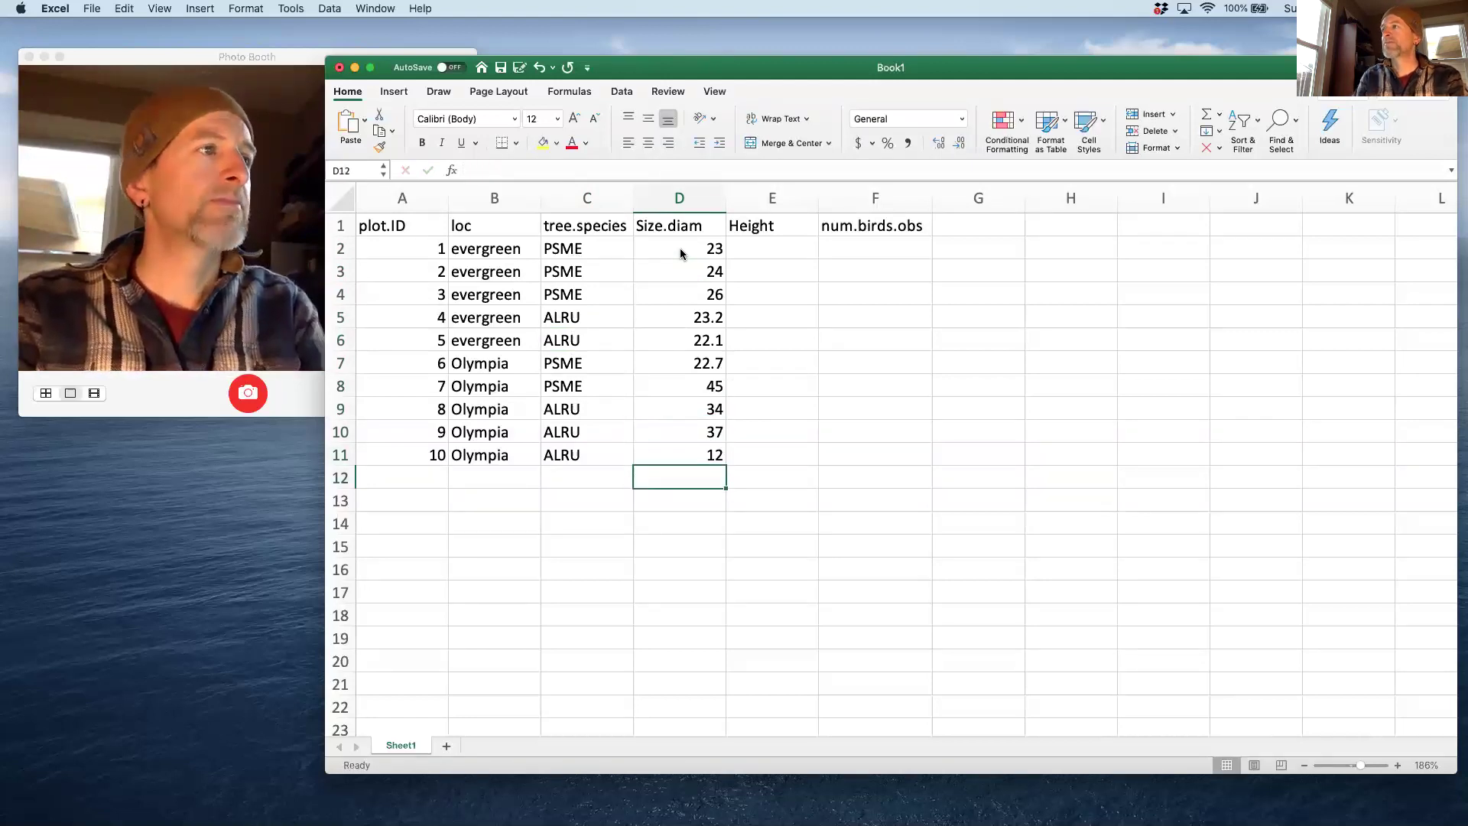
left_click(792, 250)
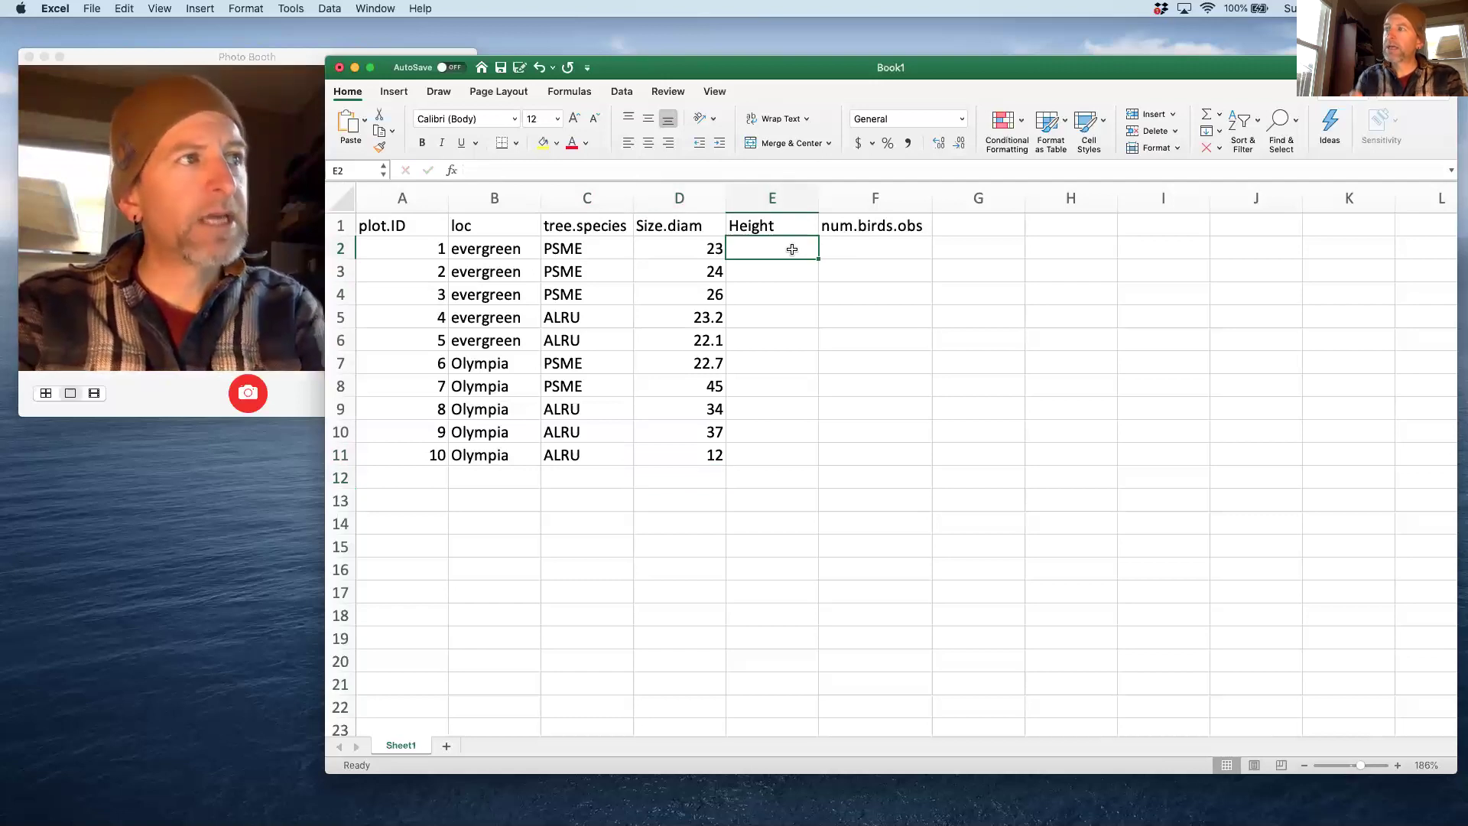
Step: Rename header D1 to Size.diam.cm and widen column D to fit it
left_click(692, 227)
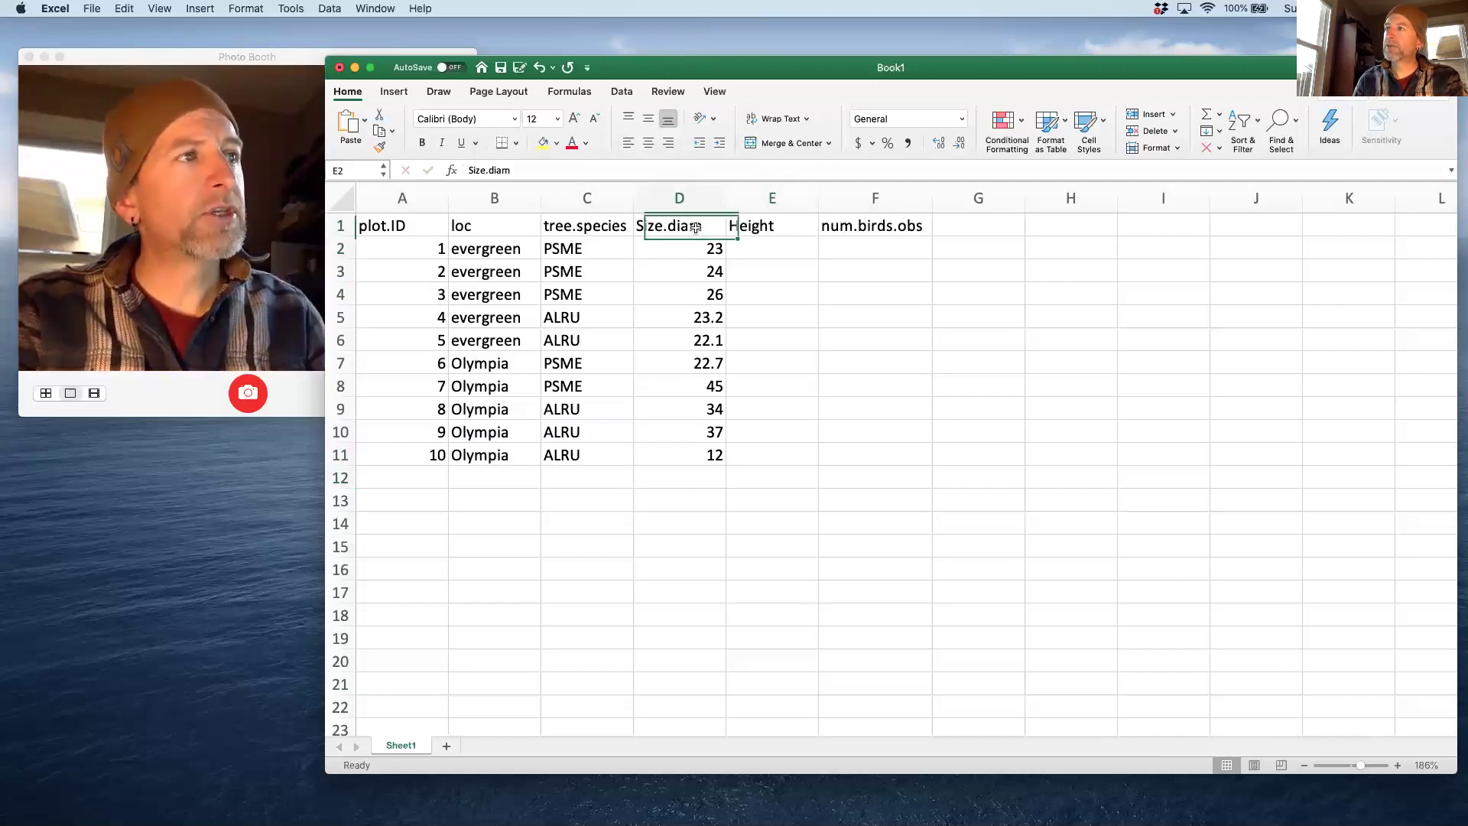
left_click(591, 173)
type(".cm")
left_click(865, 368)
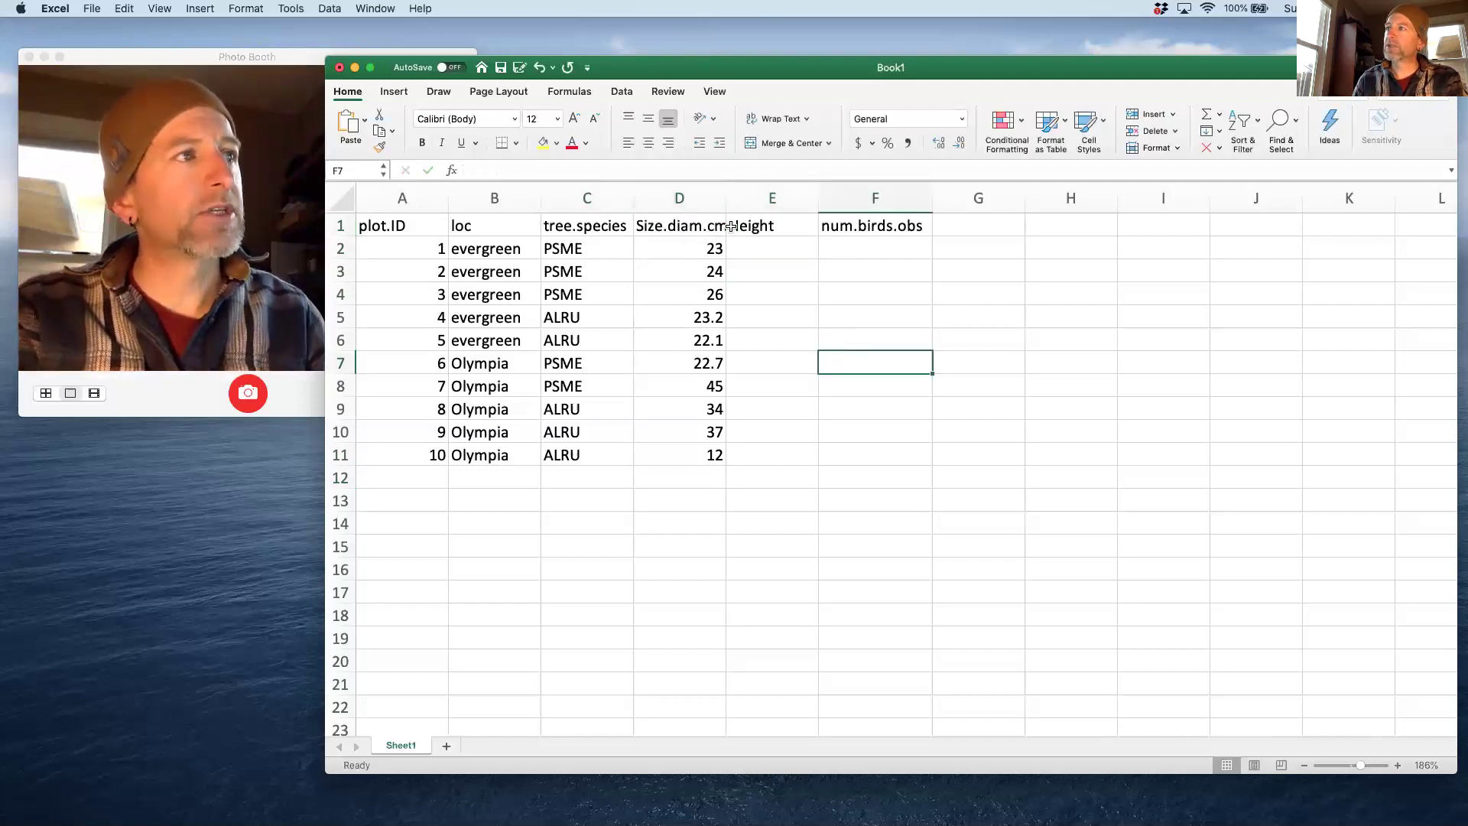
left_click(725, 195)
left_click_drag(728, 191, 742, 194)
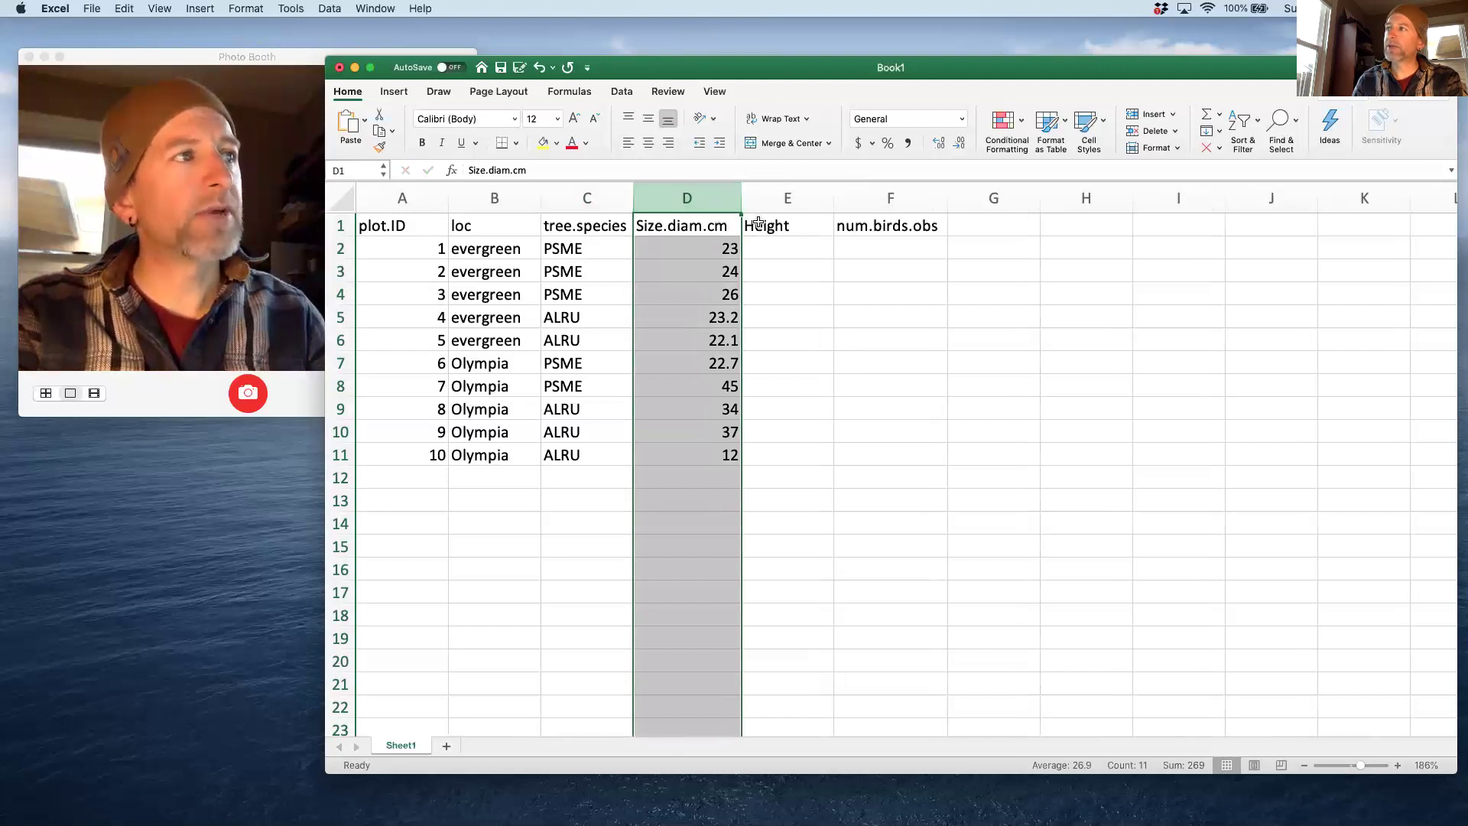
Step: Rename header E1 from Height to Height.m
left_click(758, 223)
left_click(578, 171)
type(".m")
left_click(810, 314)
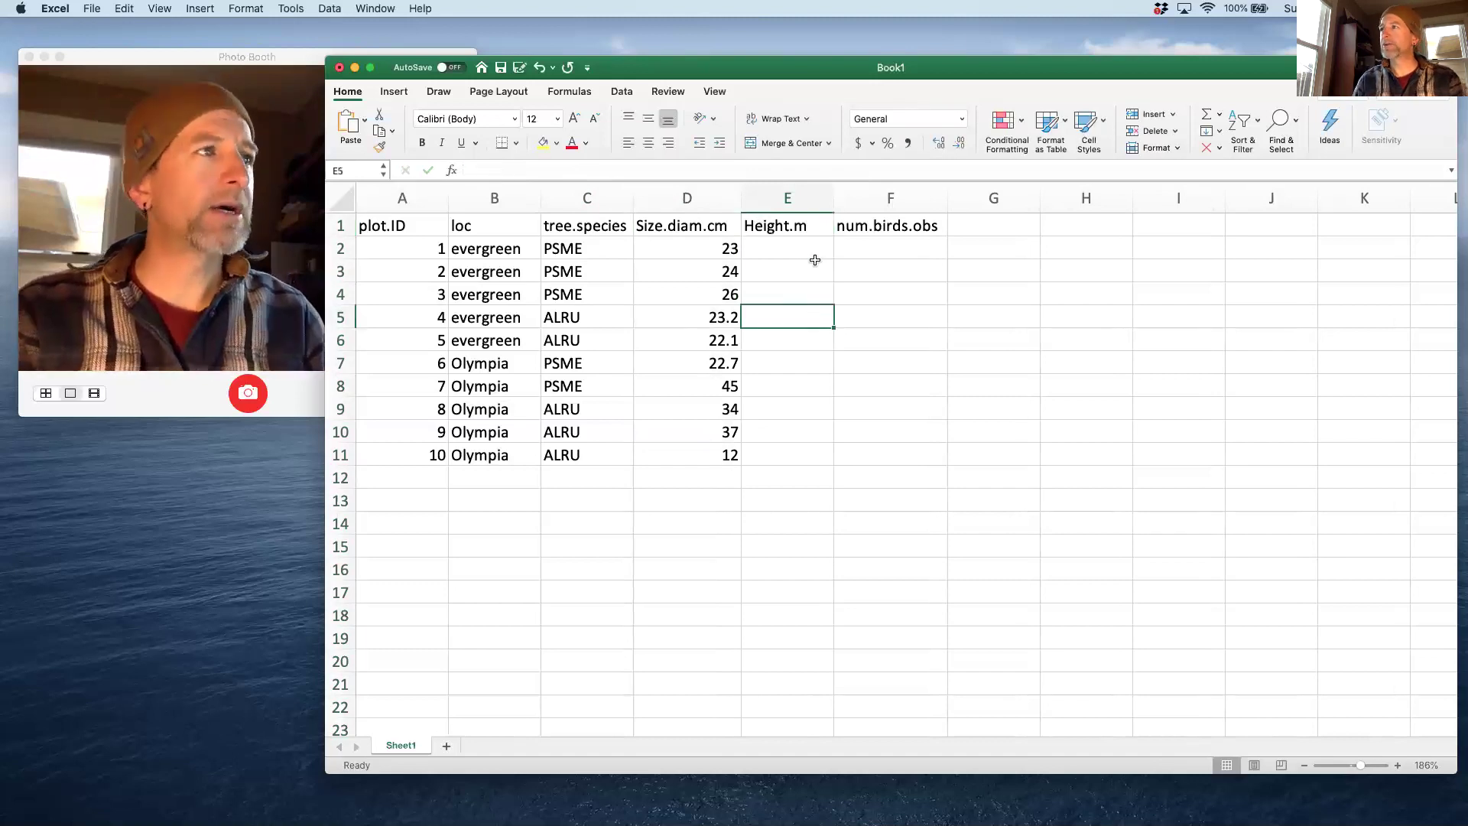
left_click(793, 253)
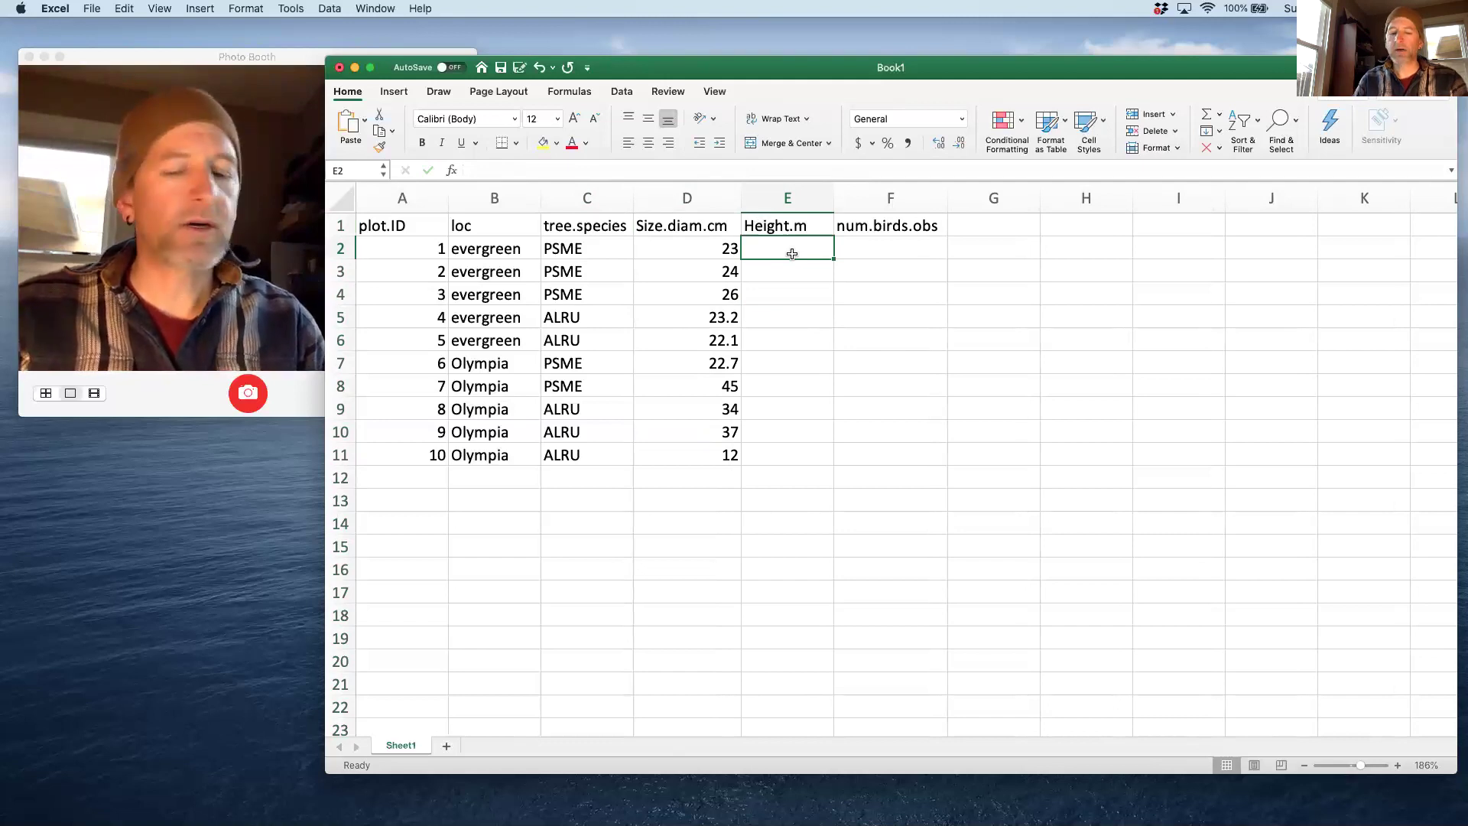
Step: Enter Height.m values 12, 13, 13, 11, 10, 12, 13, 12, 6, 7 for plots 1–10
type("12")
key("Return")
type("13")
key("Return")
type("14")
key("BackSpace")
type("3")
key("Return")
type("11")
key("Return")
type("10")
key("Return")
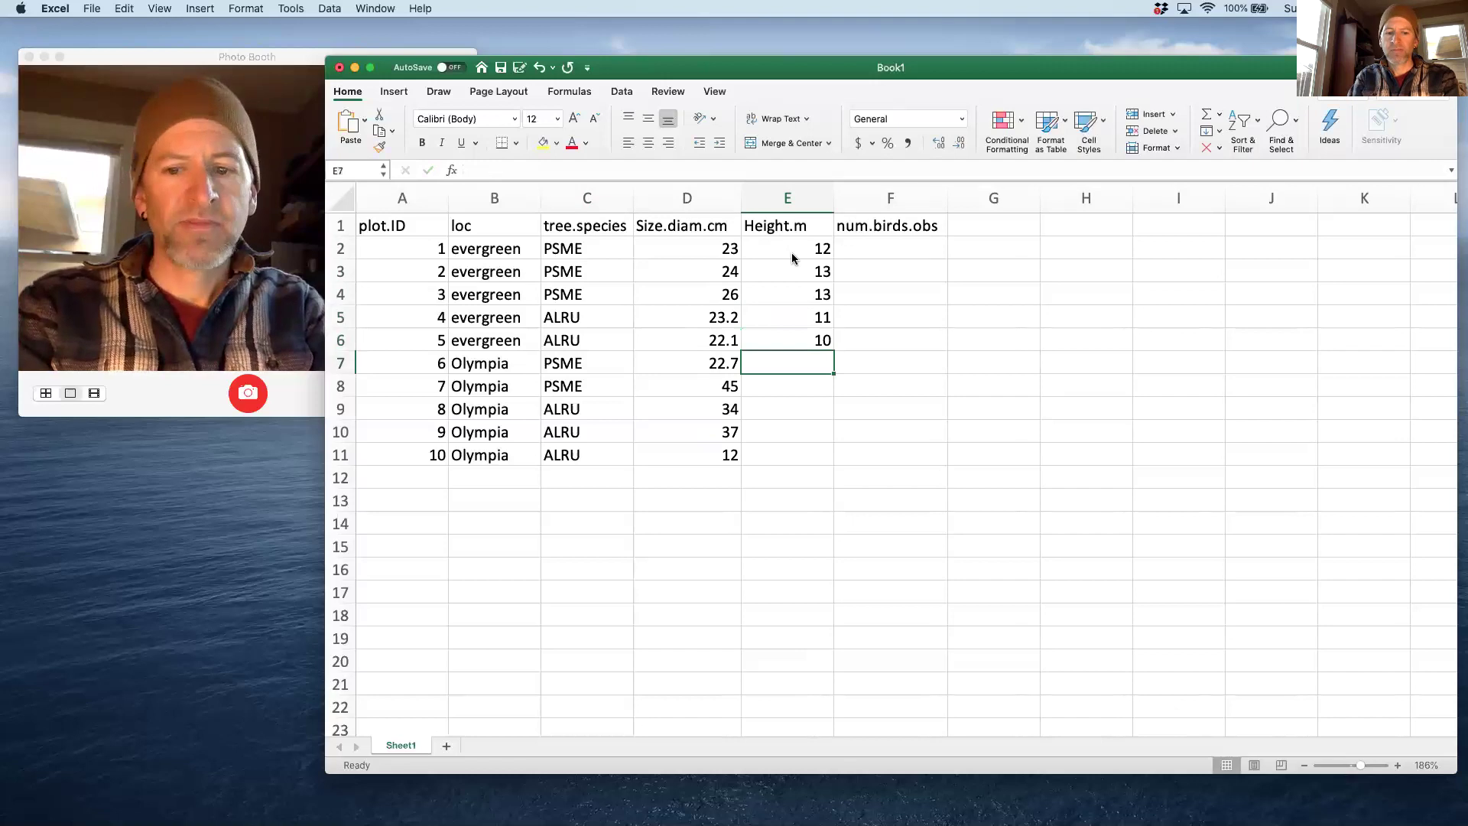
type("12")
key("Return")
type("13")
key("Return")
type("12")
key("Return")
type("6")
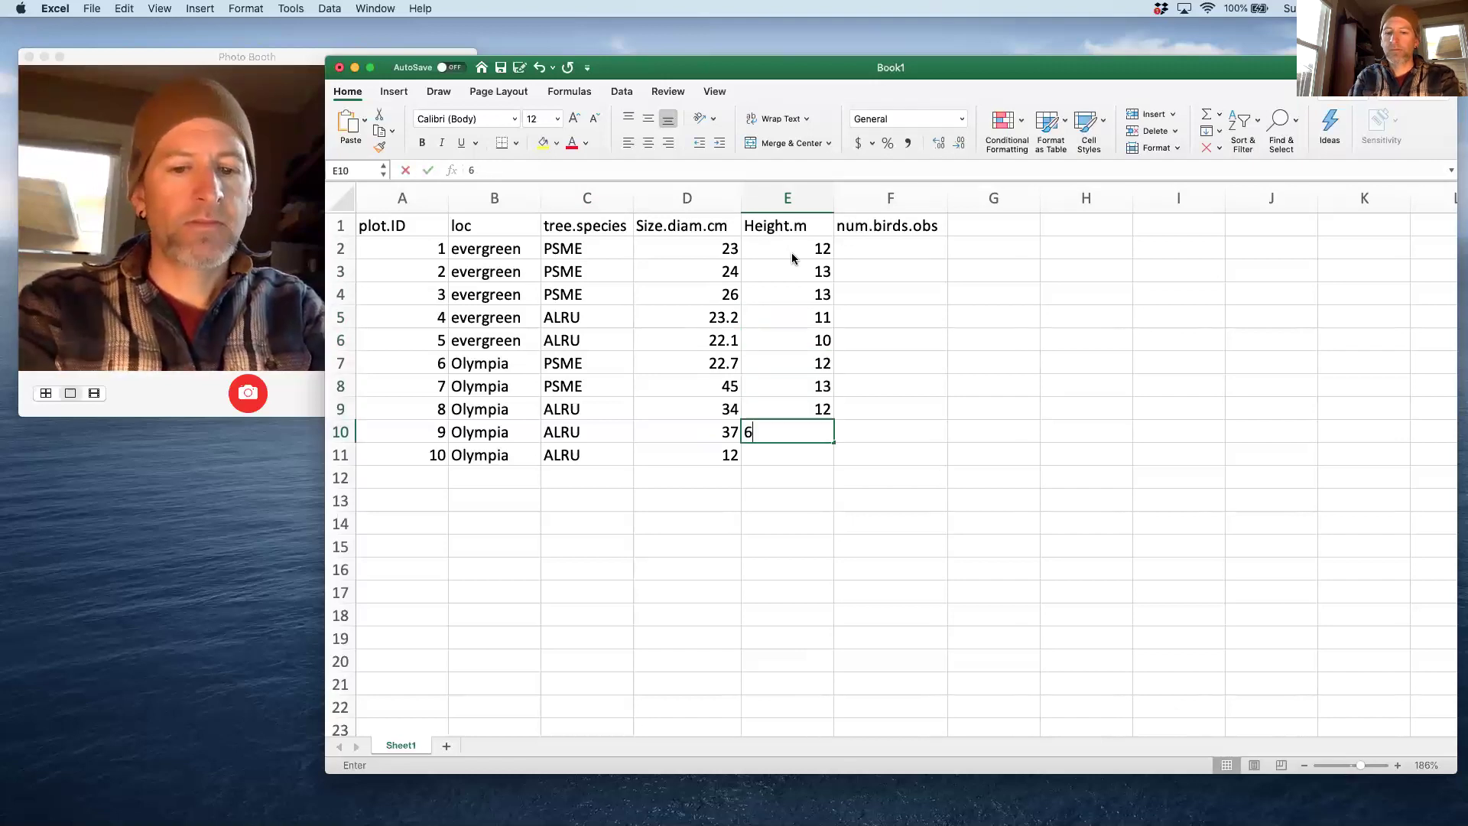
key("Return")
type("7")
key("Tab")
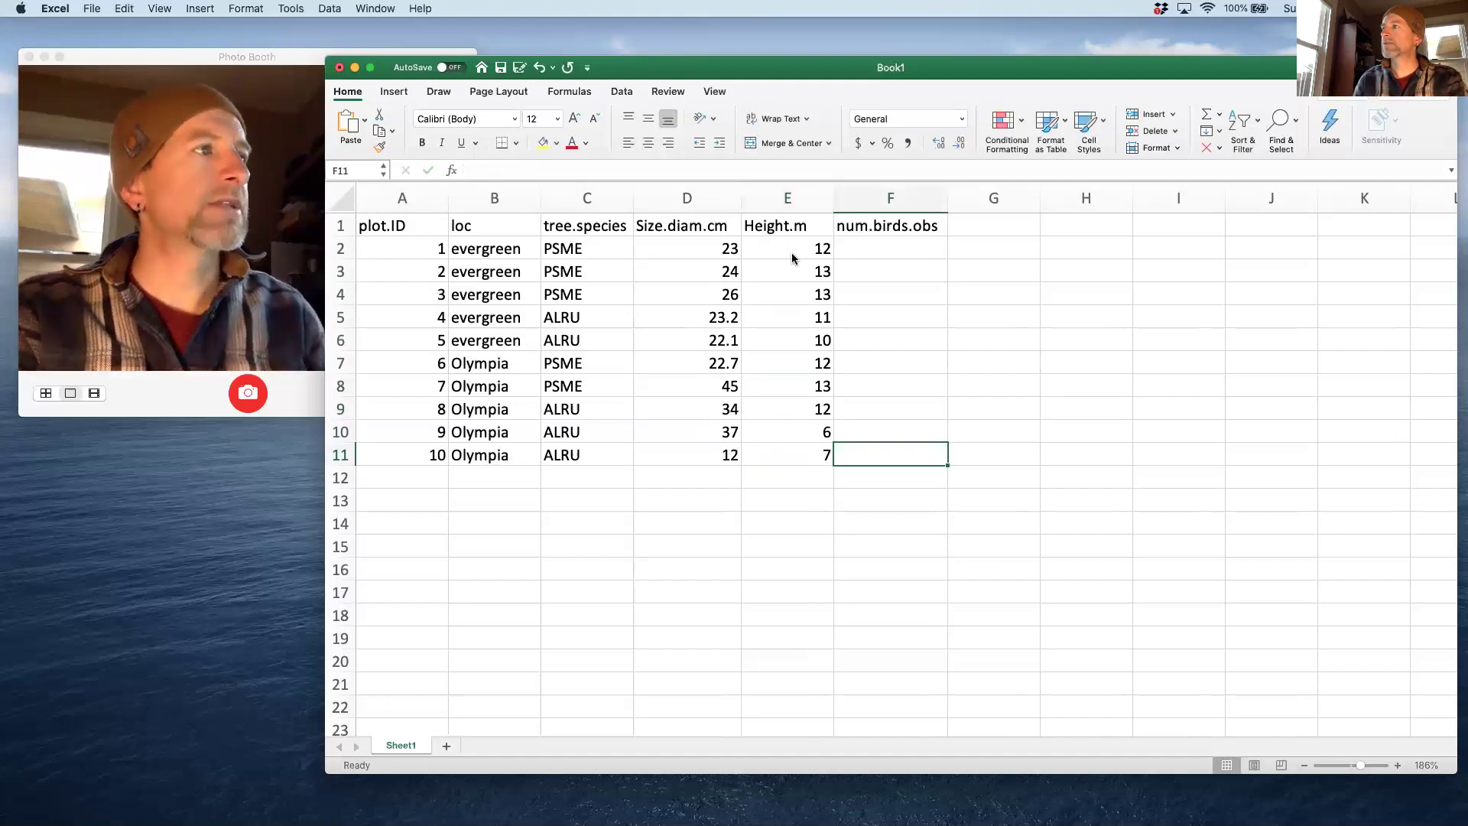
Step: Enter the num.birds.obs counts for all ten plots, starting 1, 3, 2, 4, 5
left_click(875, 250)
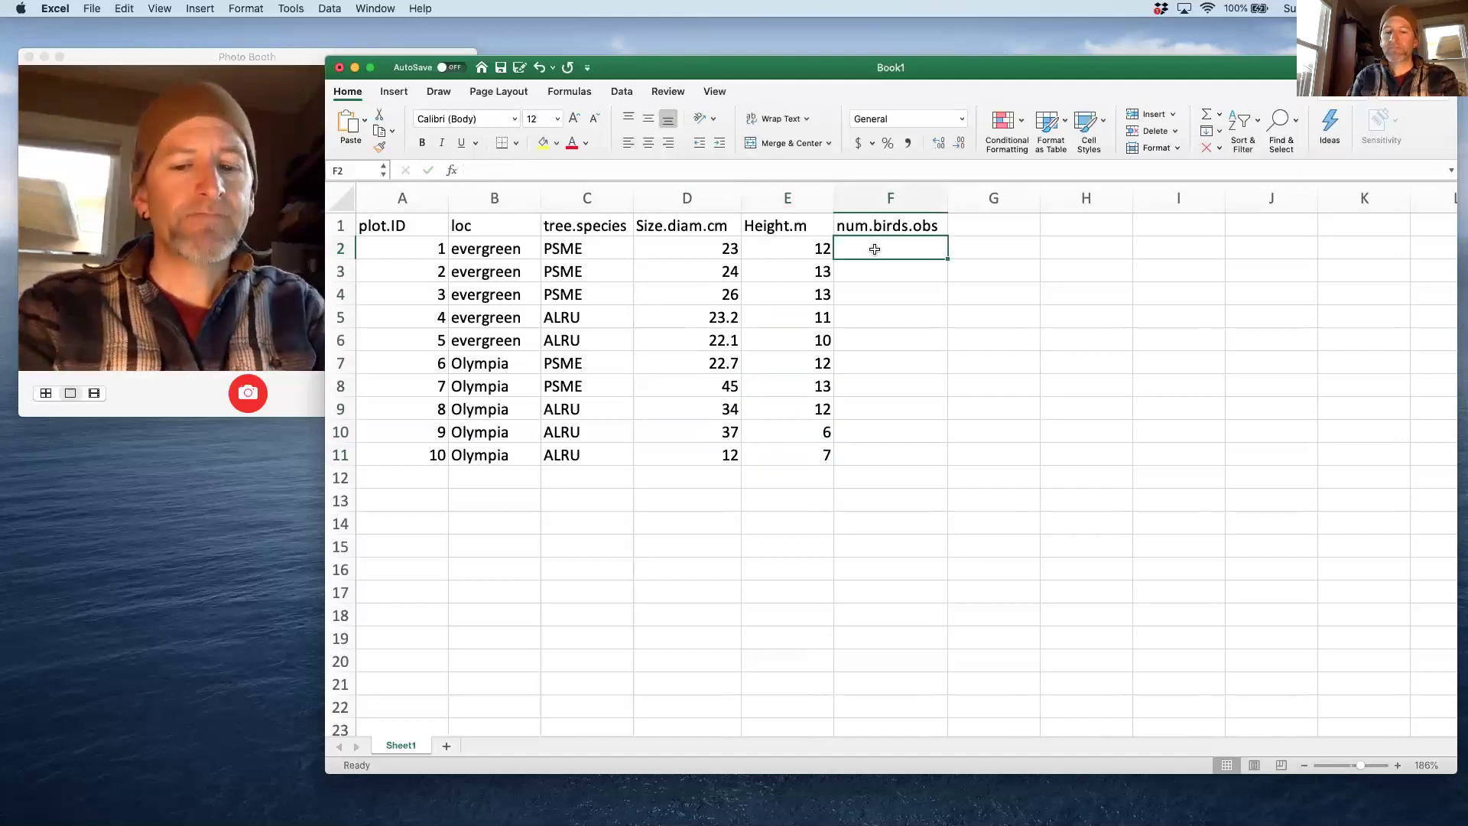
type("1")
key("Return")
type("3")
key("Return")
type("2")
key("Return")
type("4")
key("Return")
type("5")
key("Return")
type("2")
key("Return")
type("3")
key("Return")
type("4 3")
key("Return")
type("2")
key("Return")
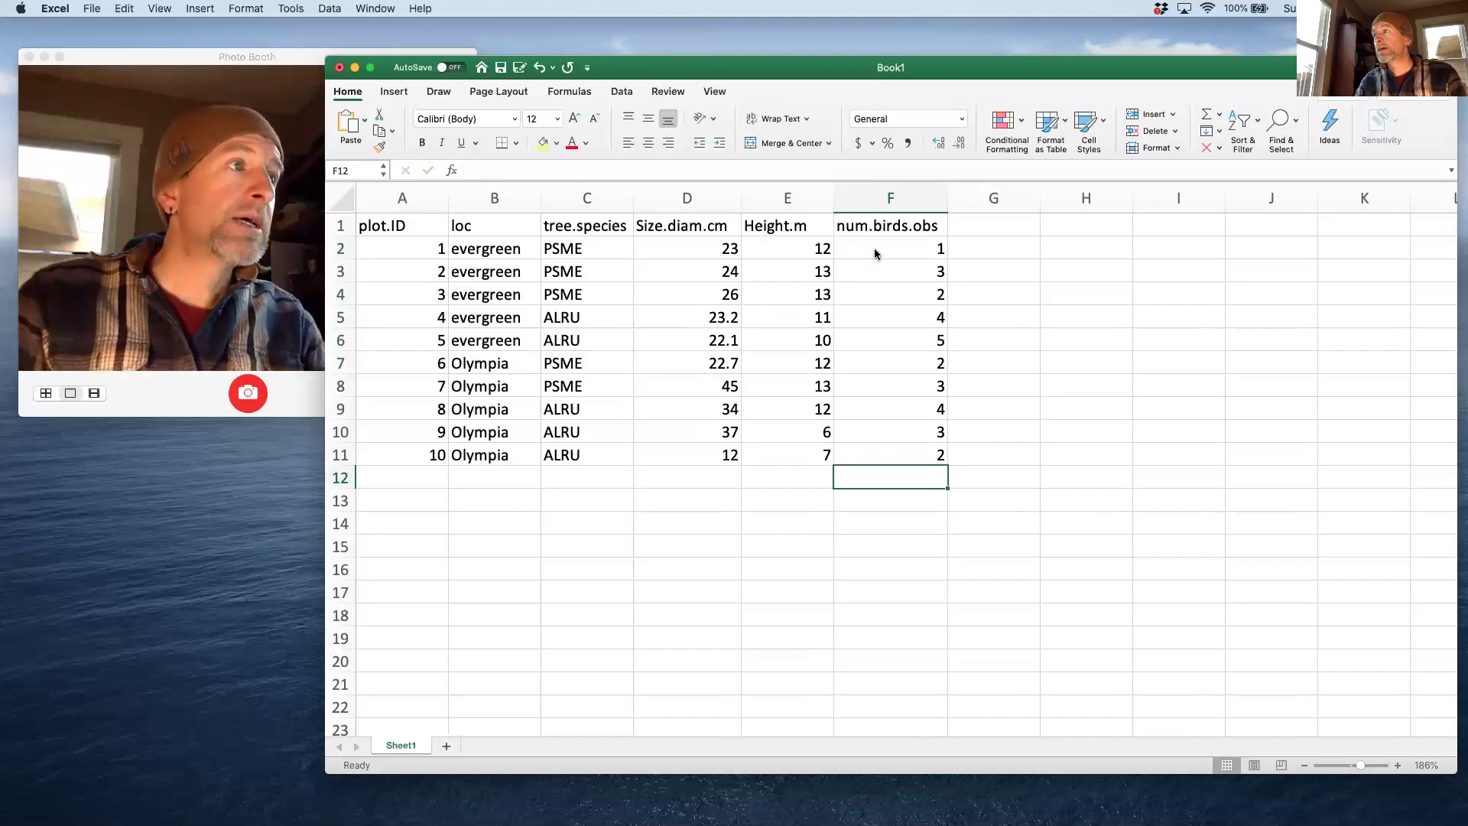
left_click(775, 282)
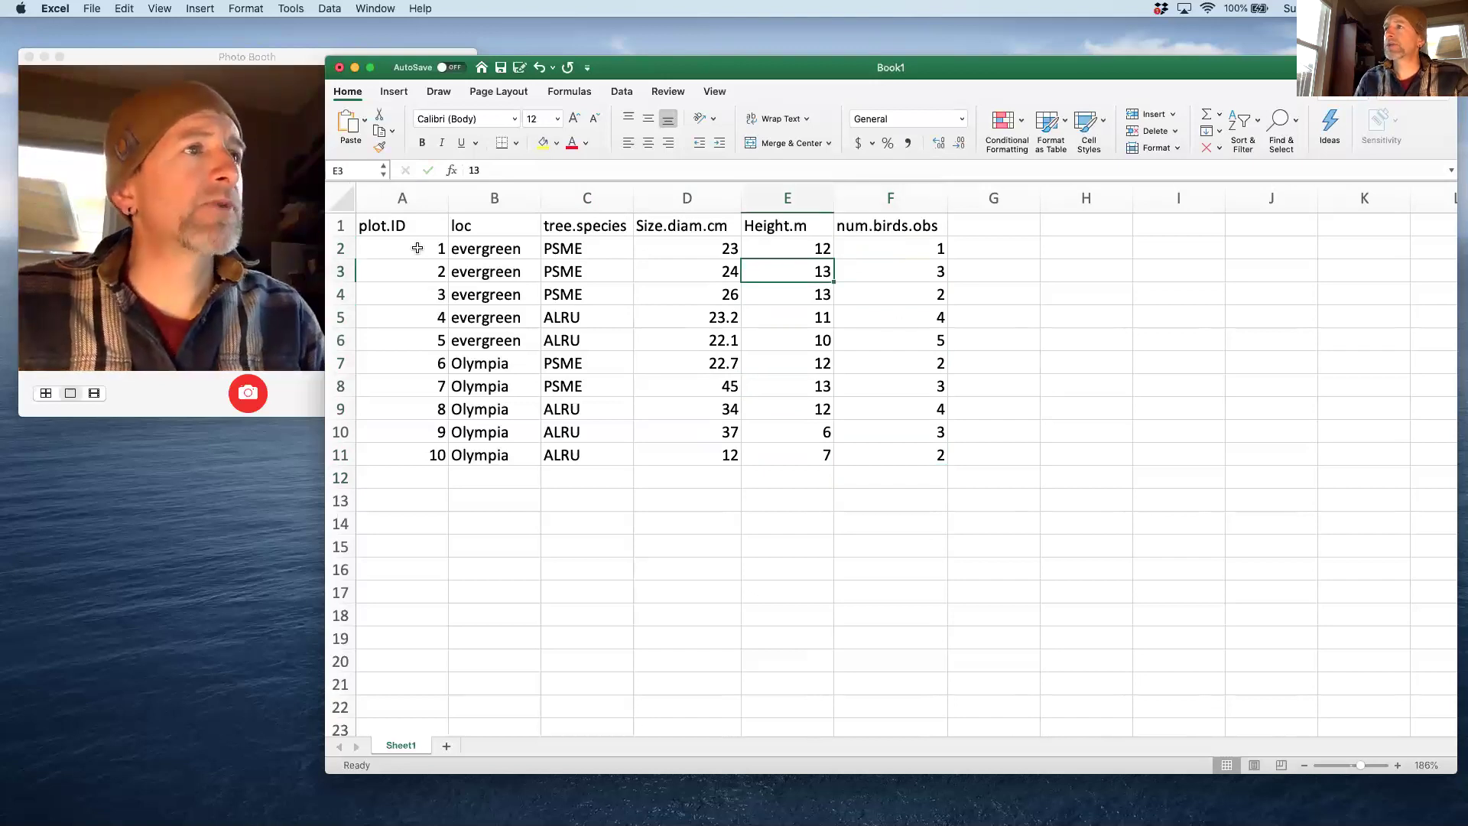
left_click_drag(413, 248, 914, 455)
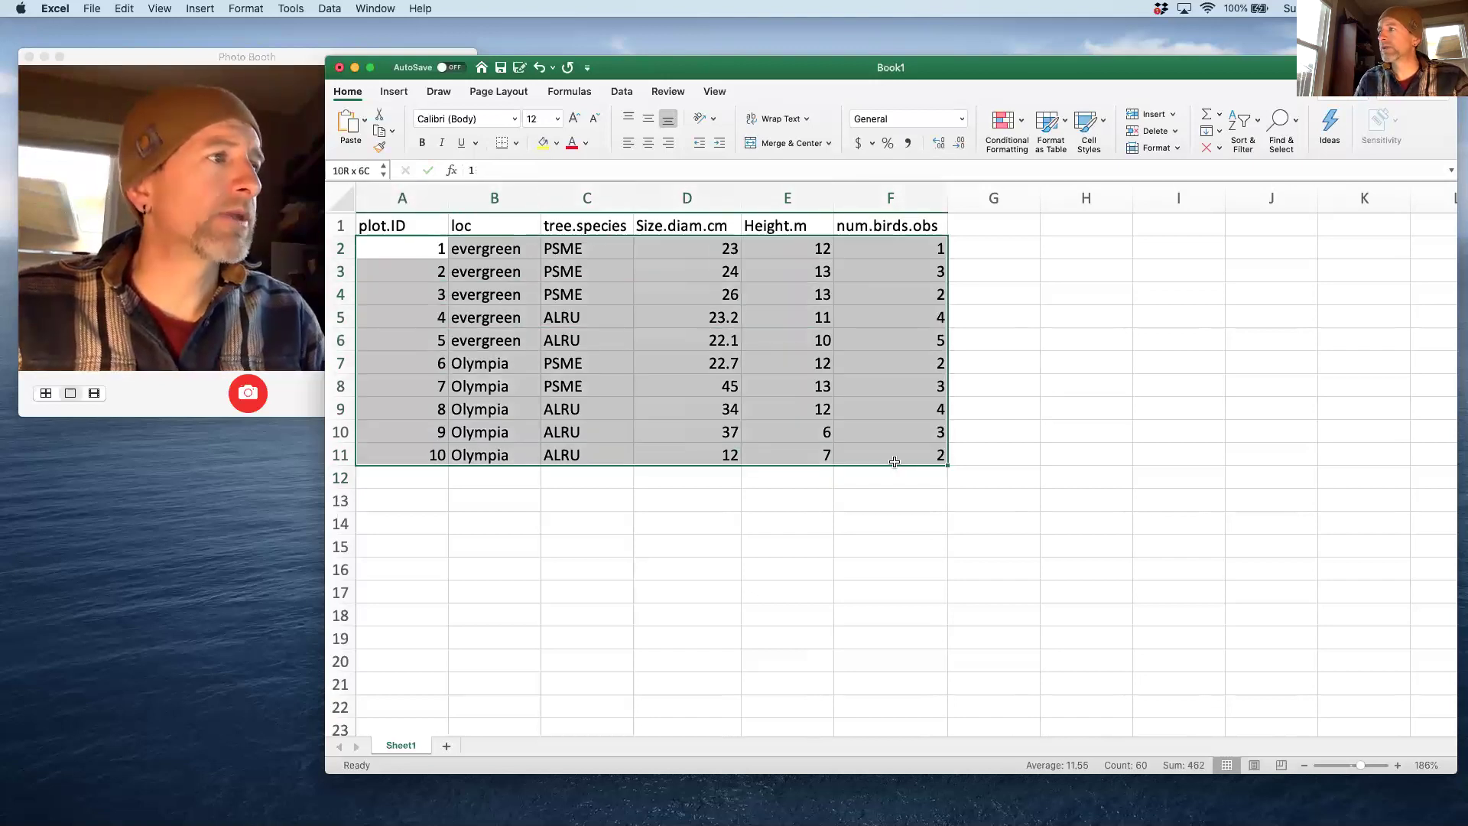
left_click(1023, 405)
left_click_drag(393, 245, 890, 453)
left_click_drag(576, 242, 552, 456)
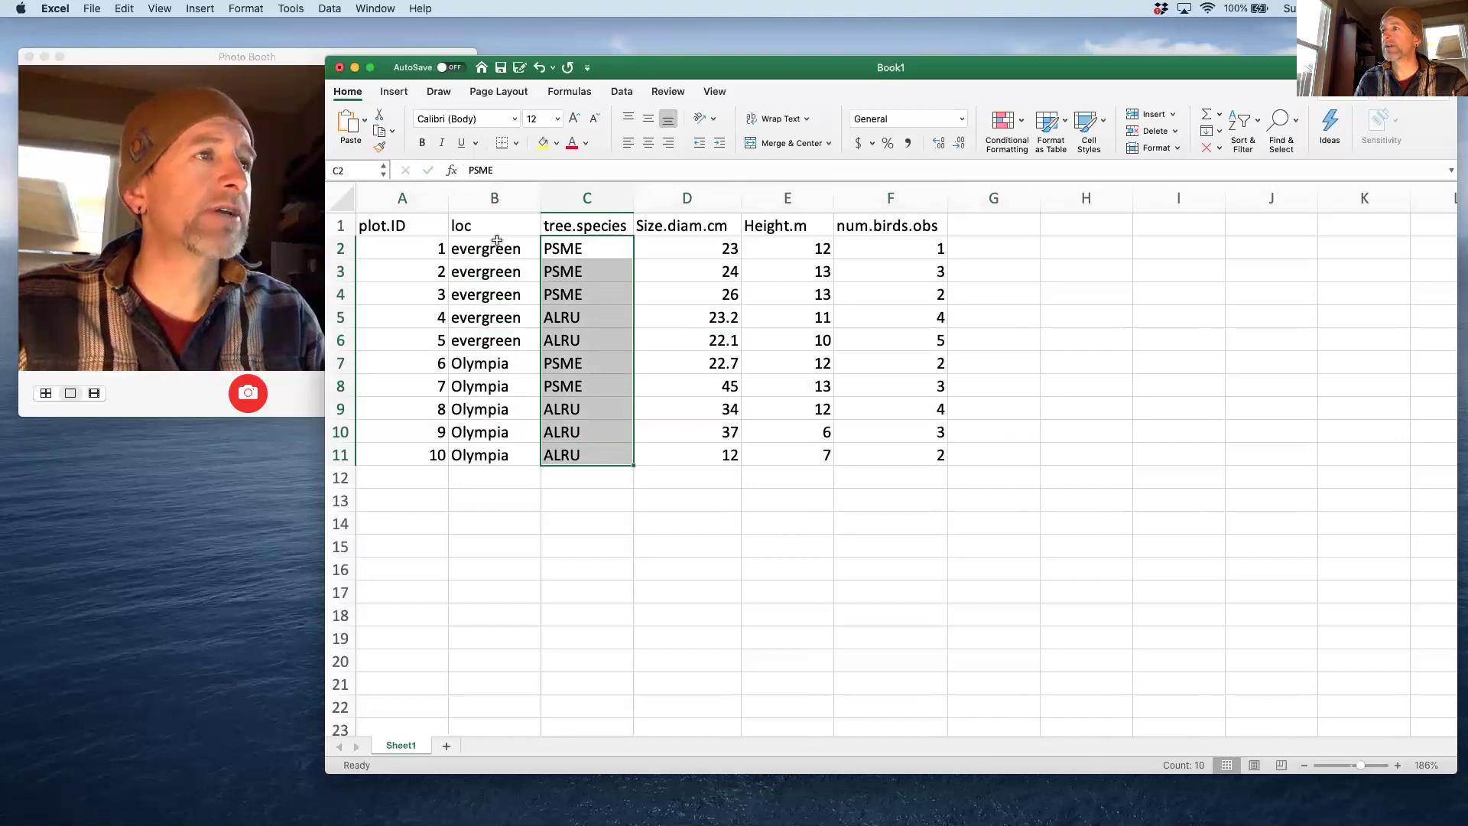
left_click_drag(497, 240, 501, 464)
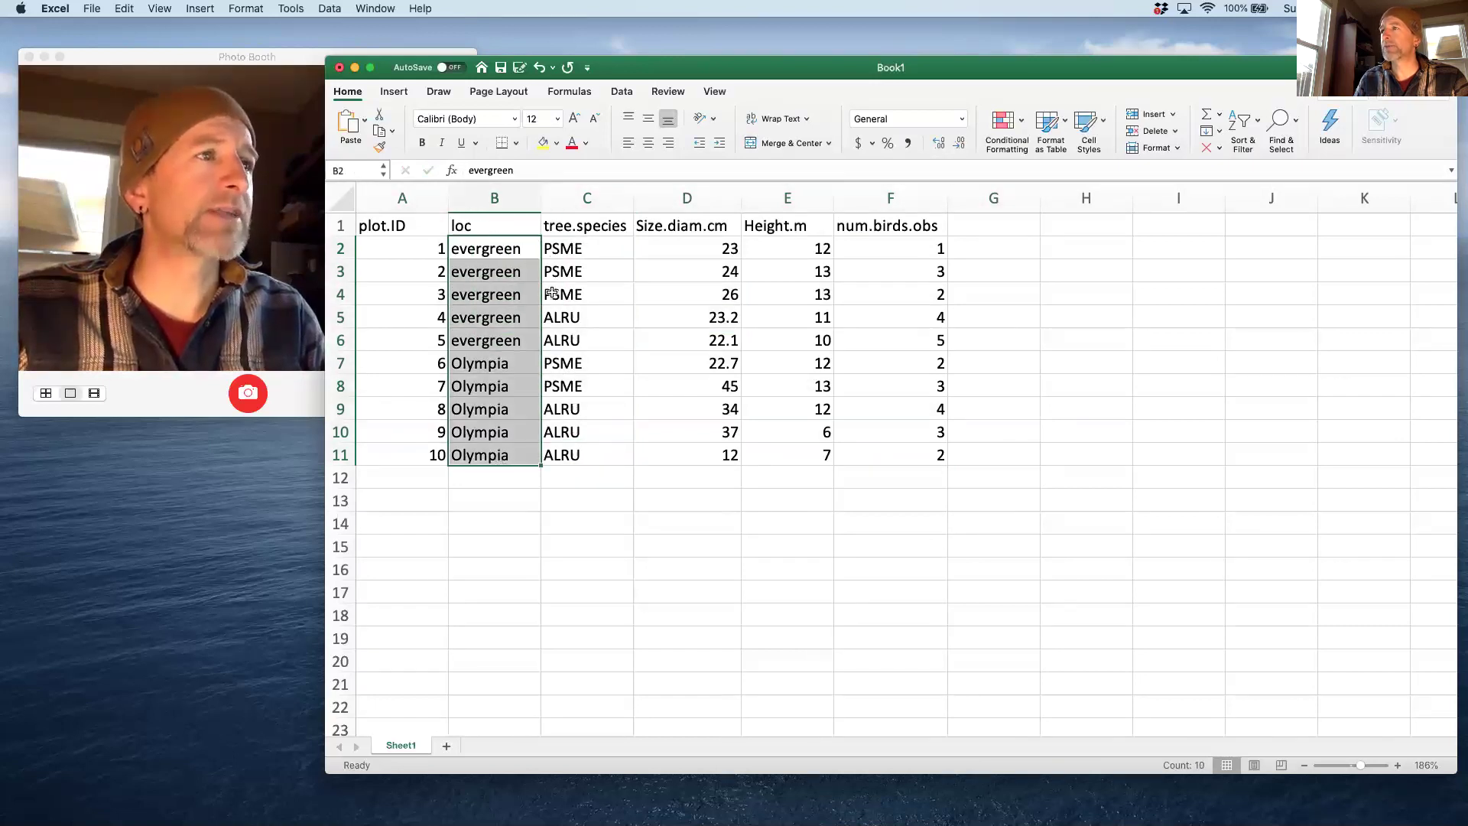
left_click(514, 246)
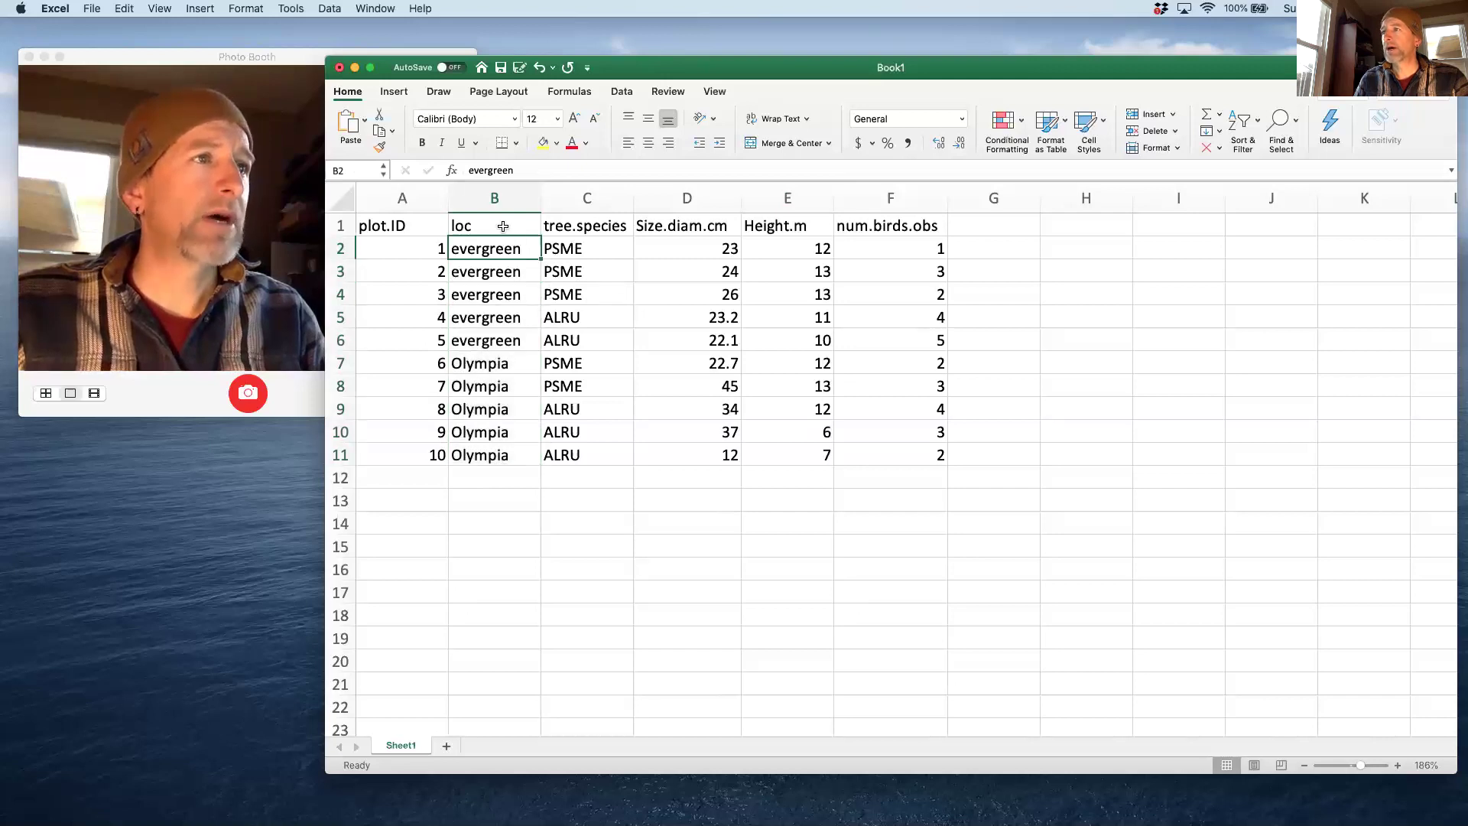
left_click(503, 227)
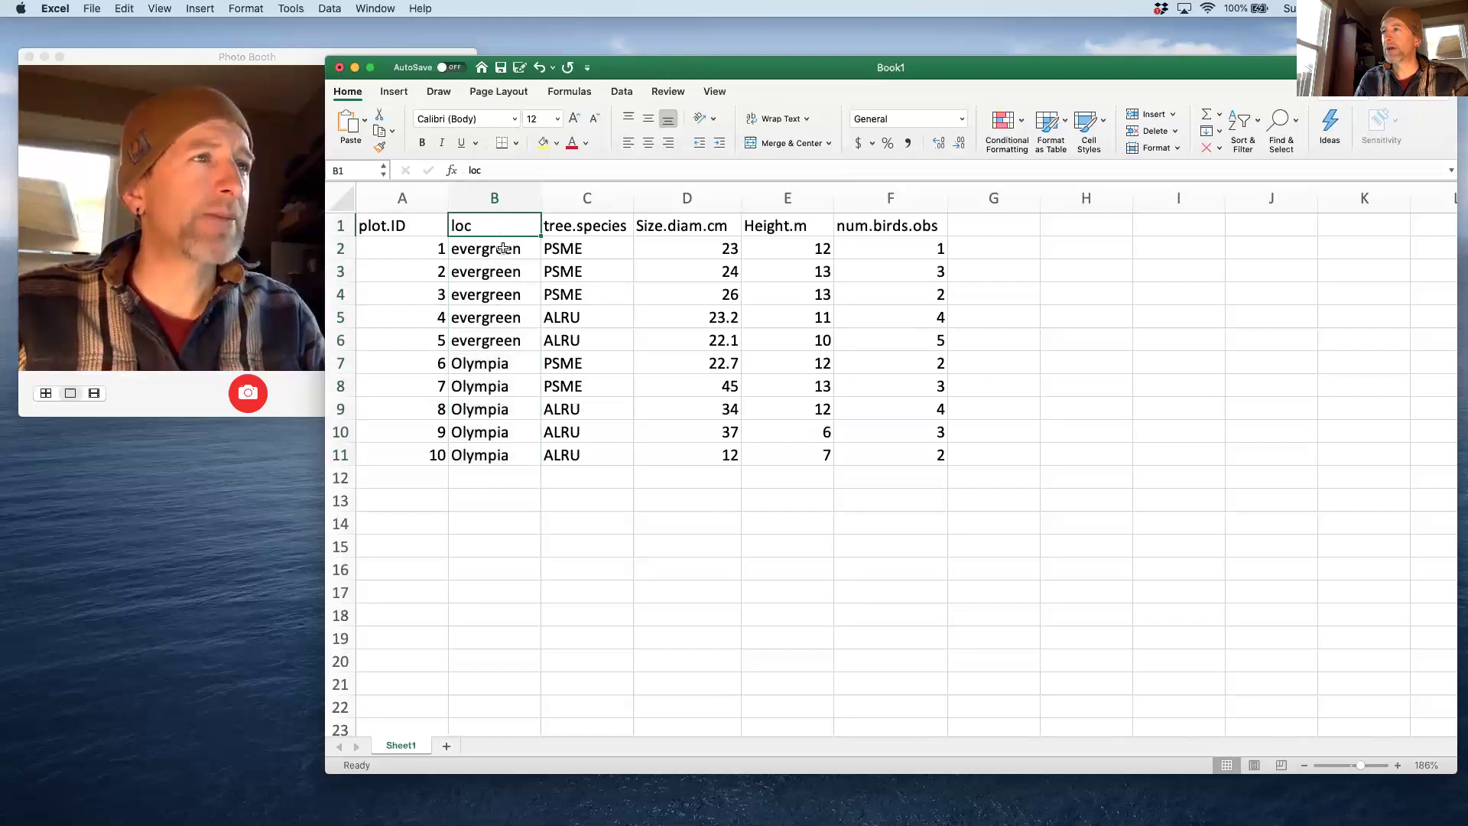
left_click_drag(503, 248, 477, 683)
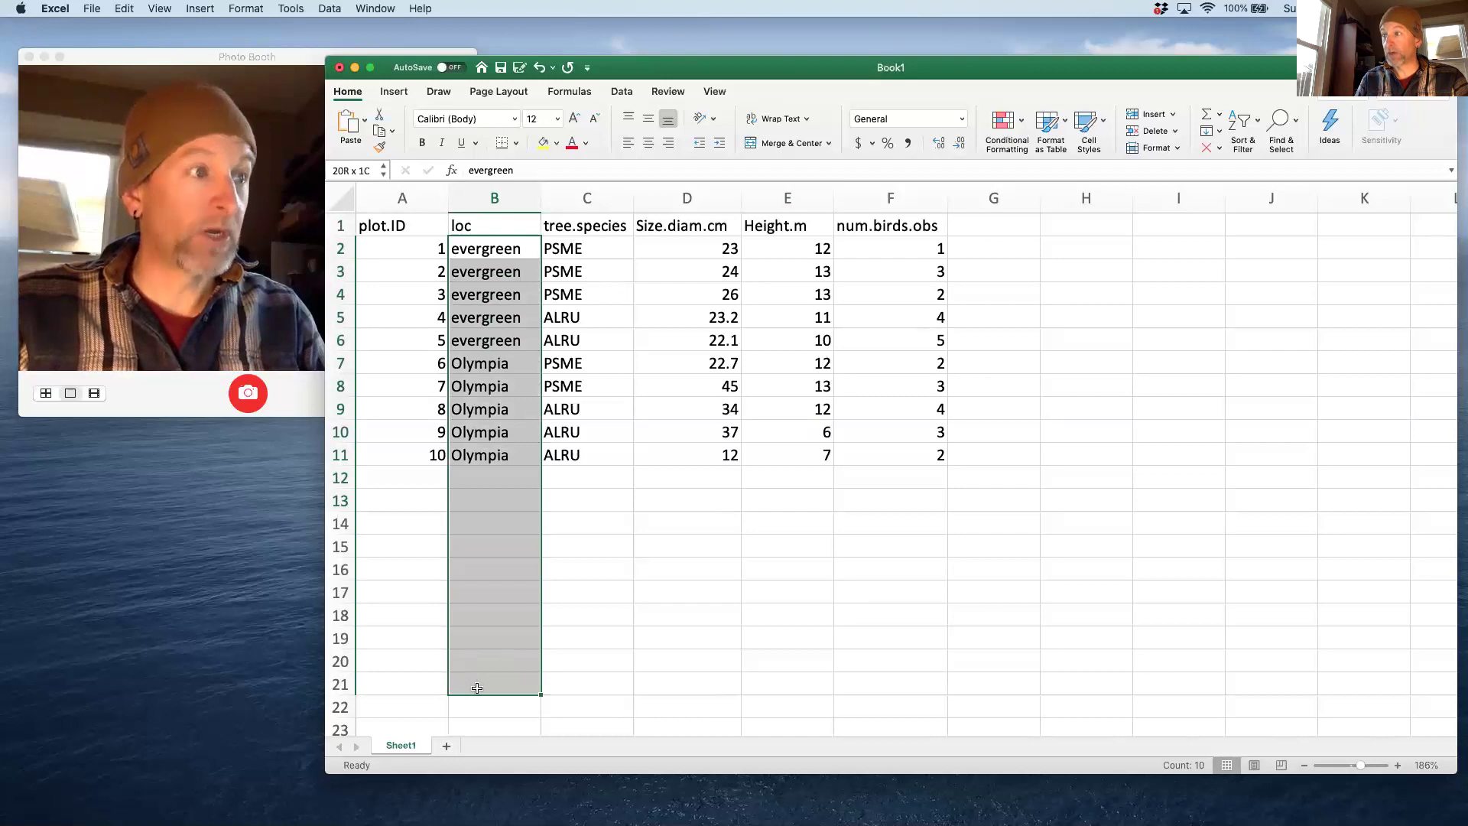
left_click_drag(477, 688, 477, 689)
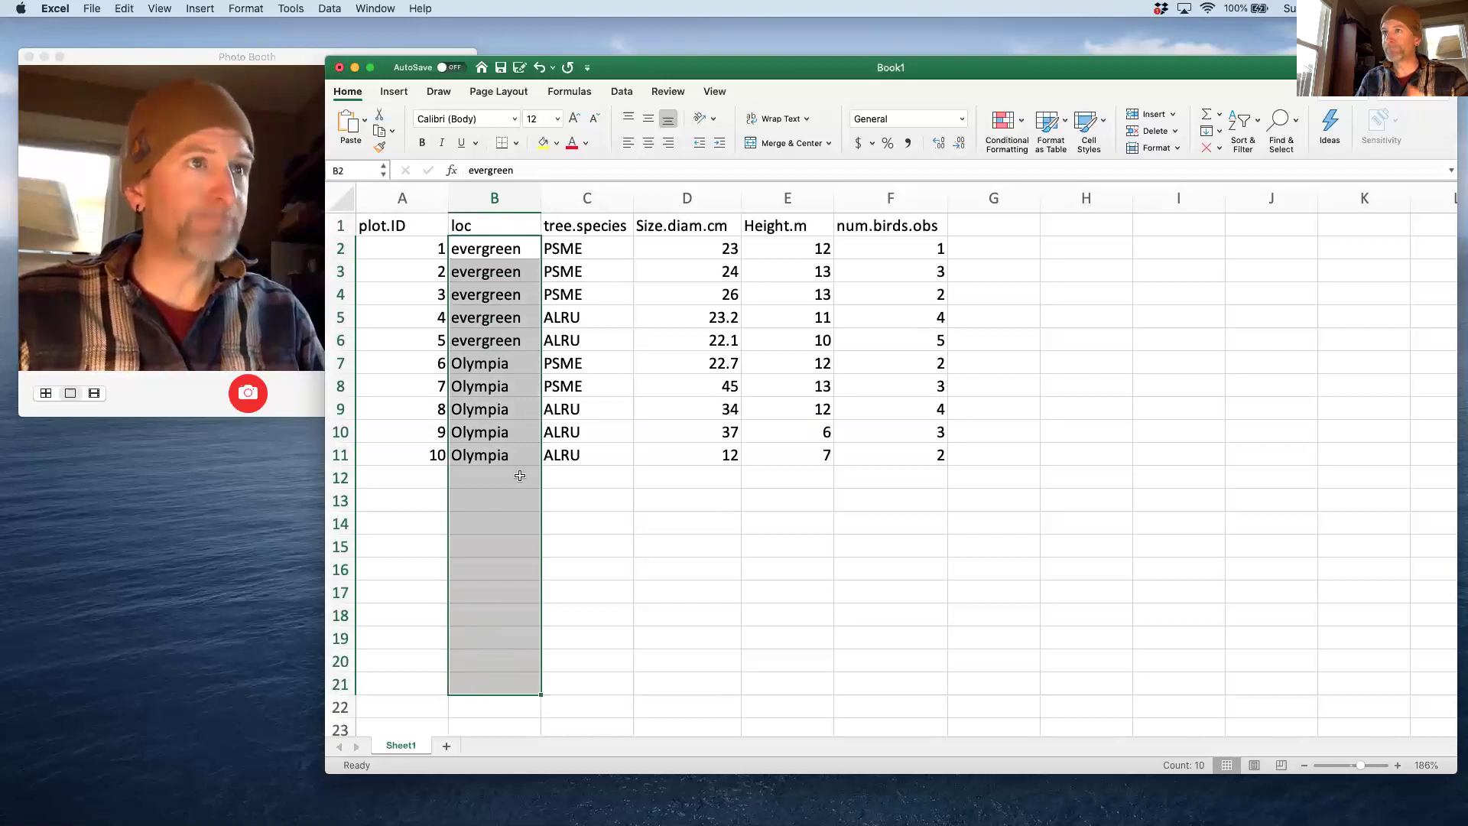
left_click(674, 497)
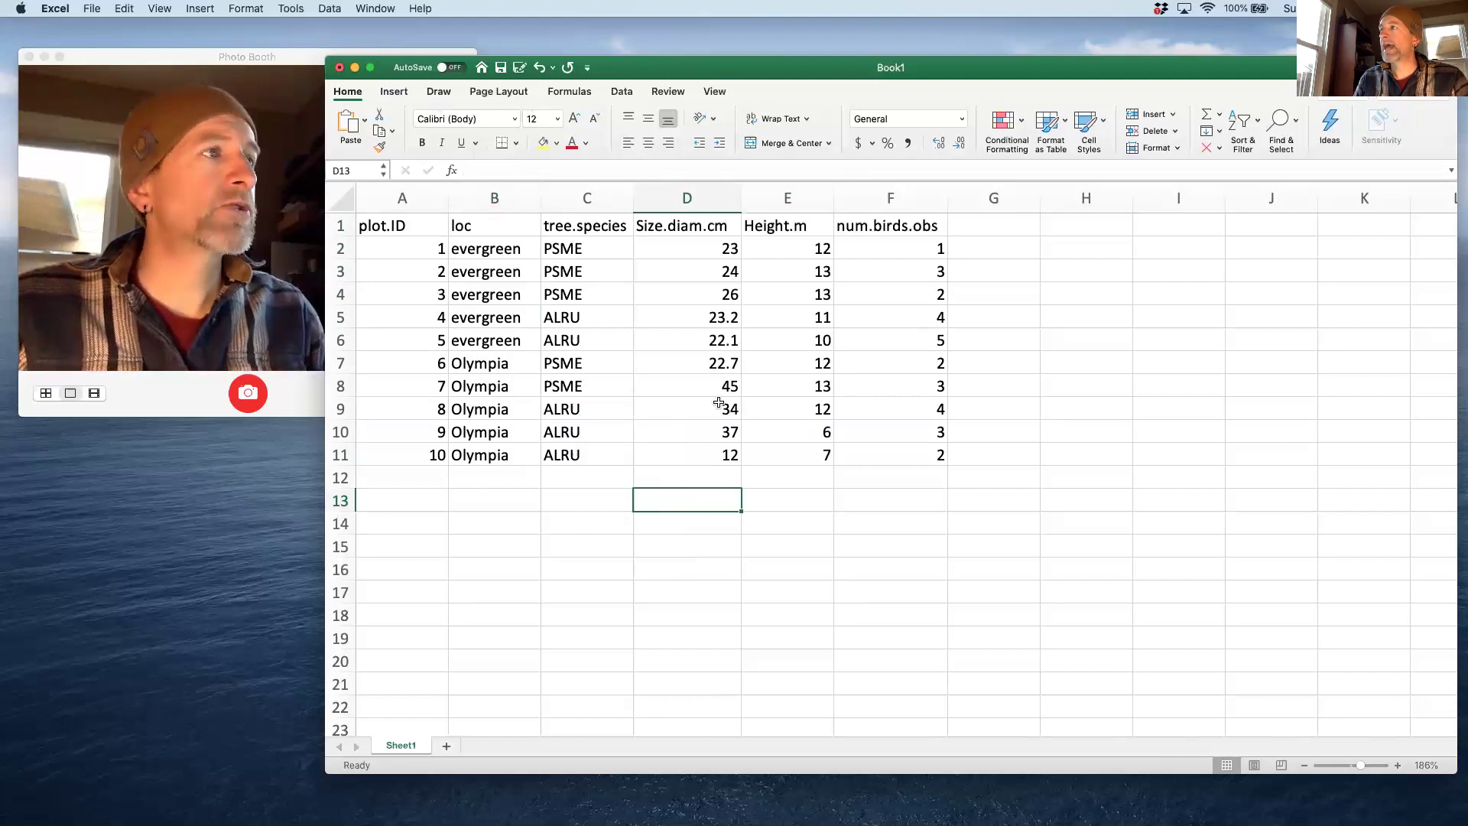
Step: Open Save As for Book1 and set the save location to the Desktop
left_click(91, 8)
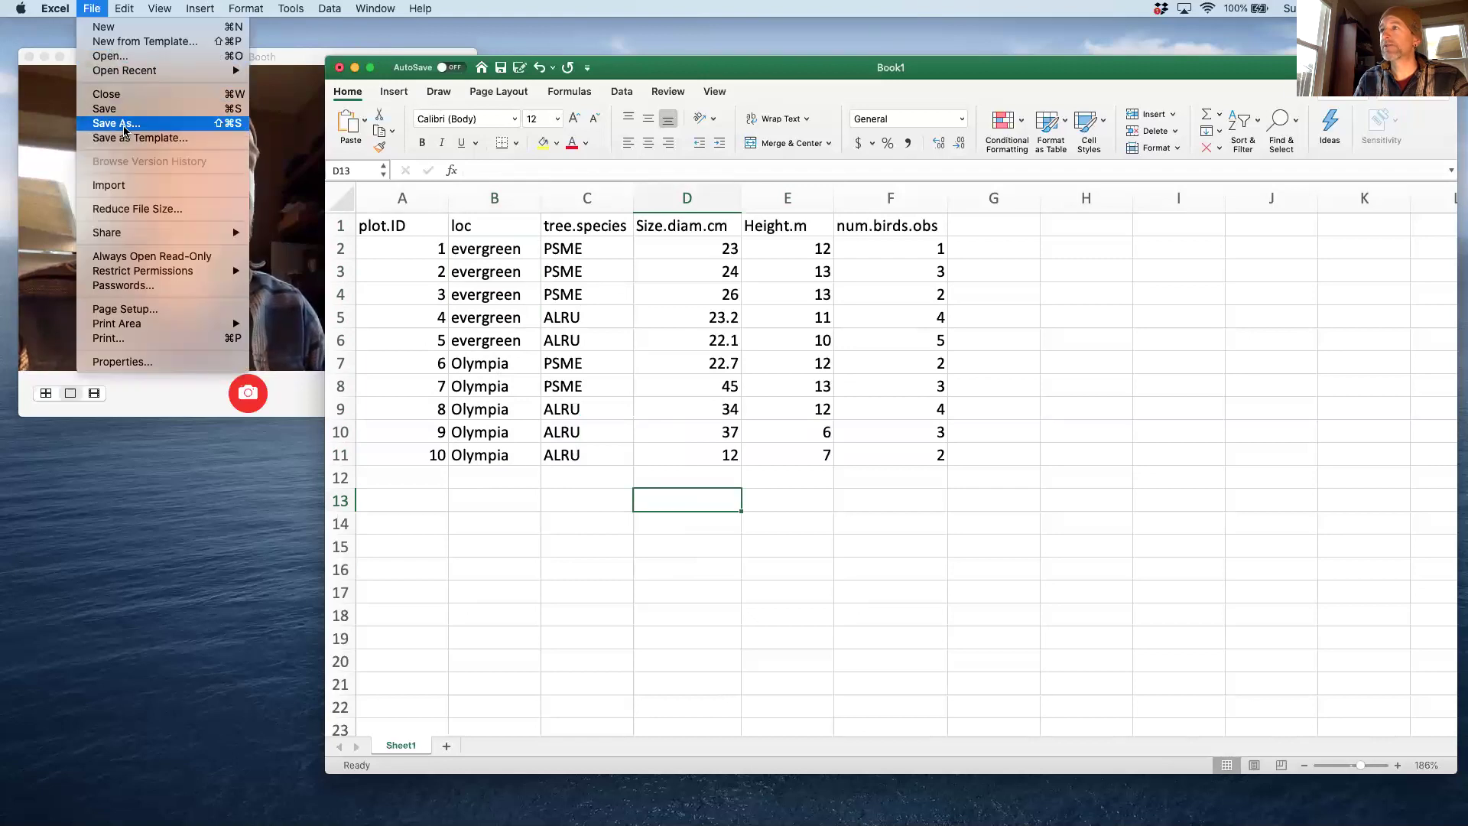
left_click(124, 125)
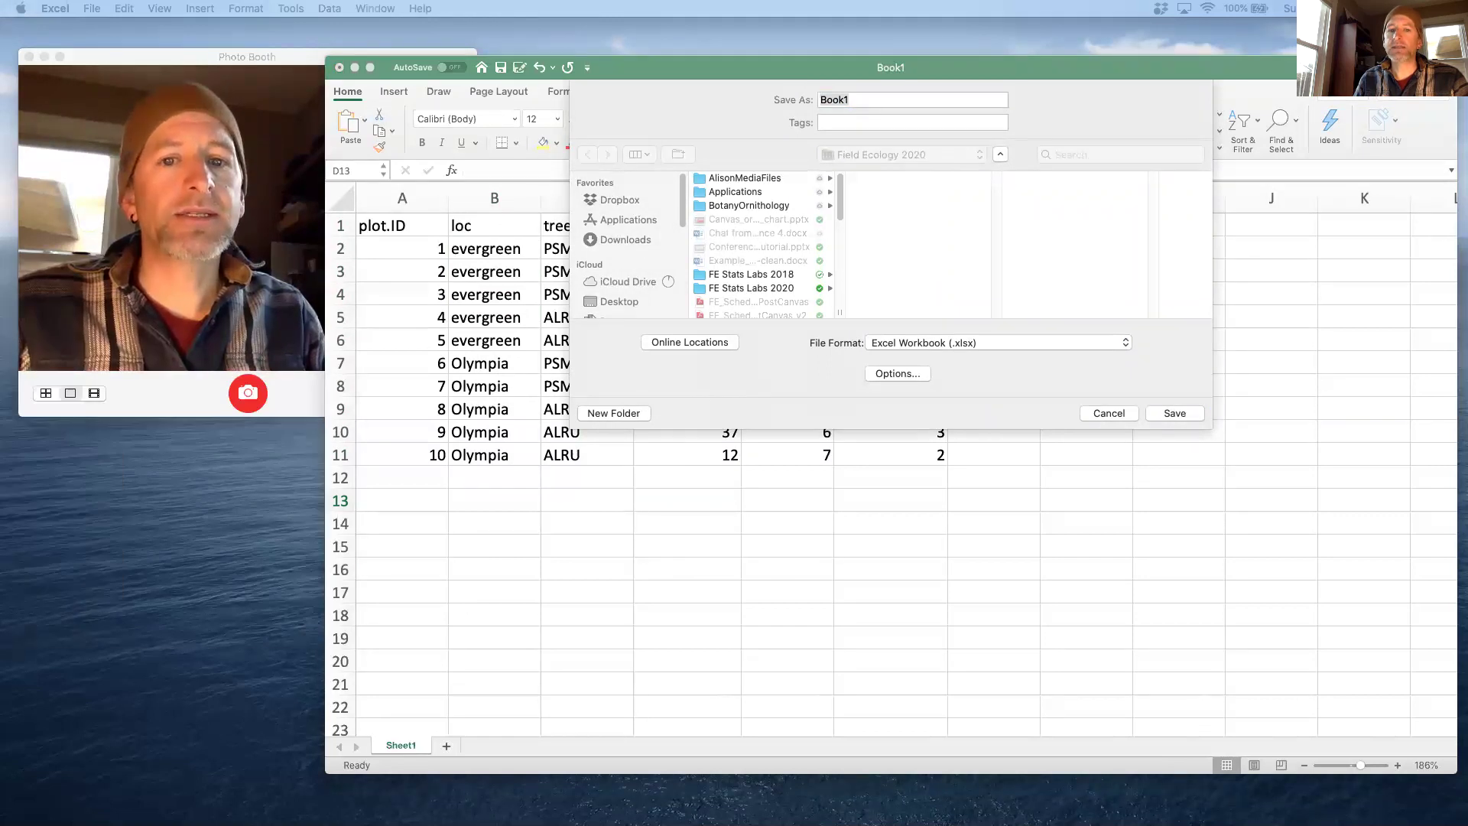
key("super+n")
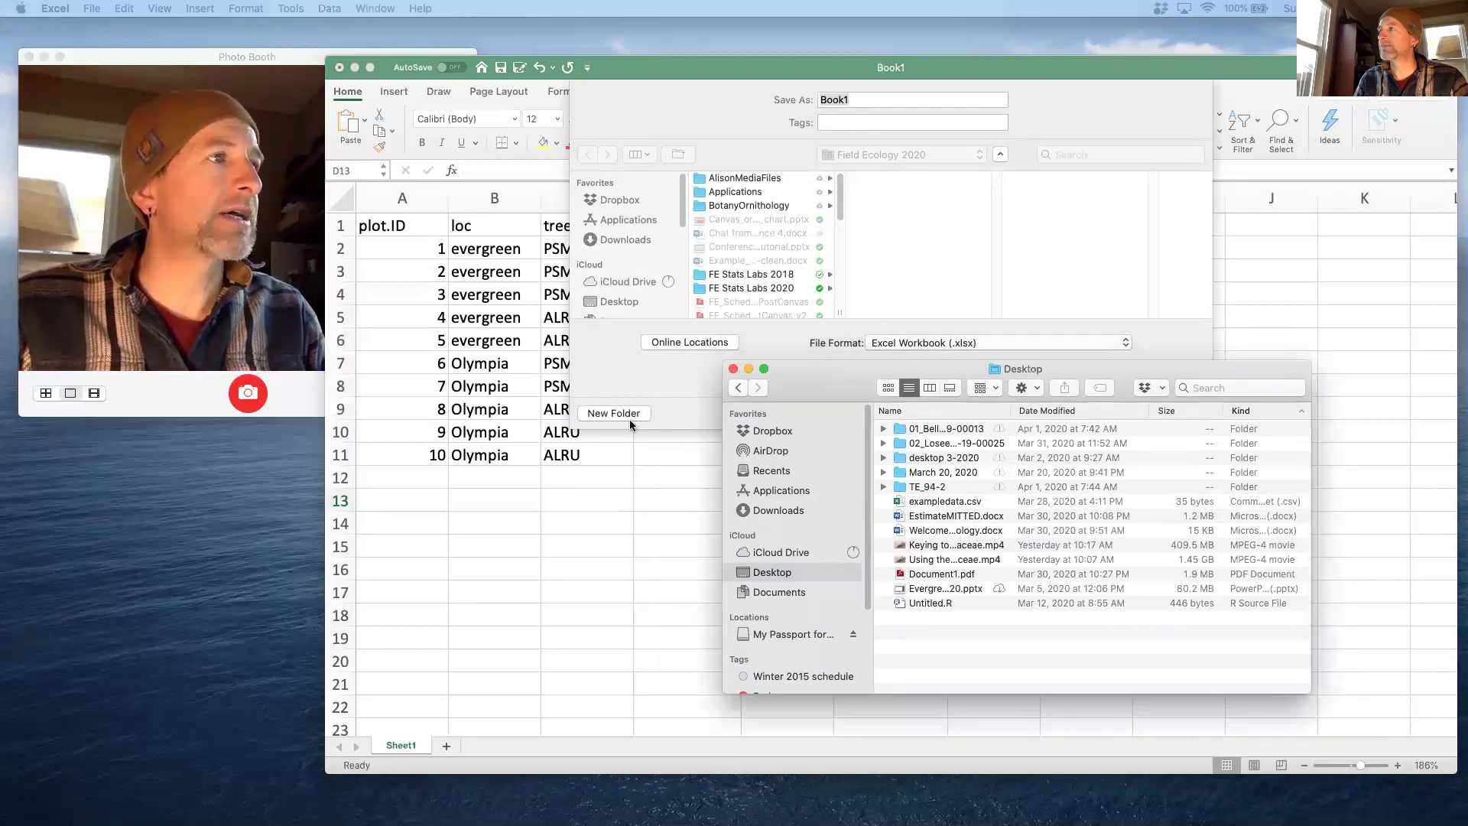
left_click(632, 425)
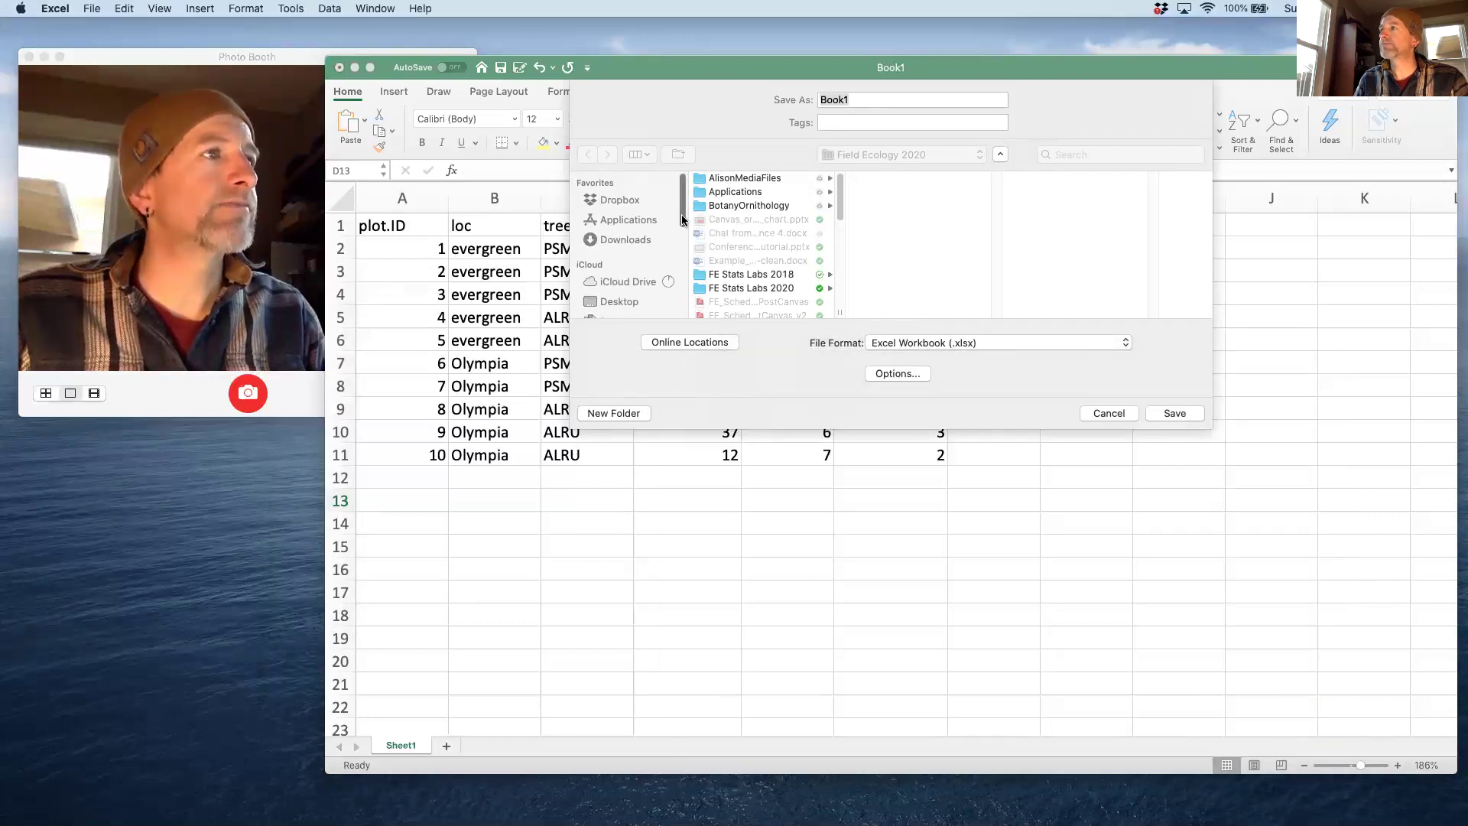
left_click_drag(683, 219, 682, 231)
left_click(622, 279)
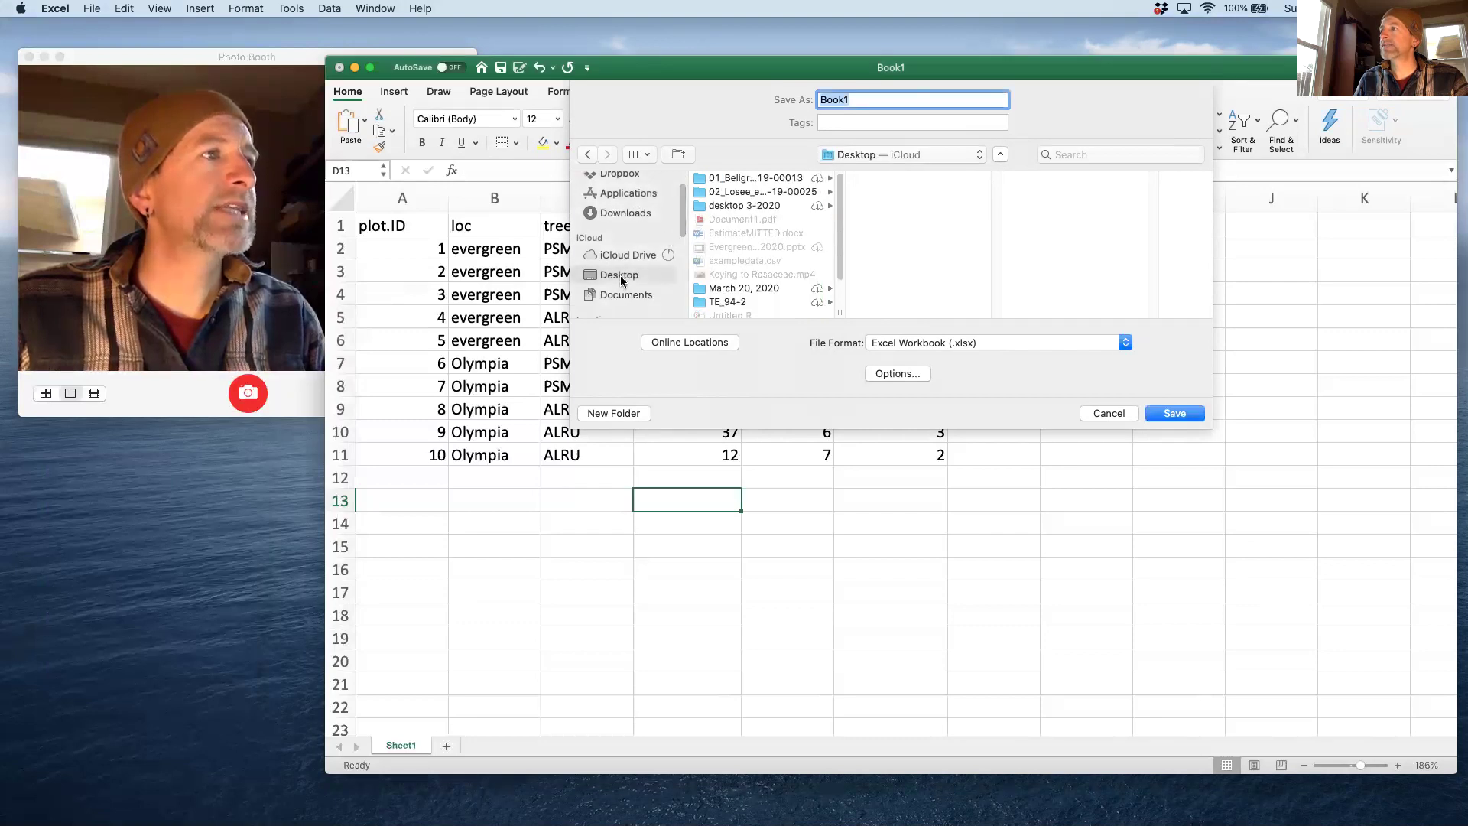
Step: Set the format to MS-DOS Comma Separated (.csv) and replace Book1 with test.data
left_click(975, 343)
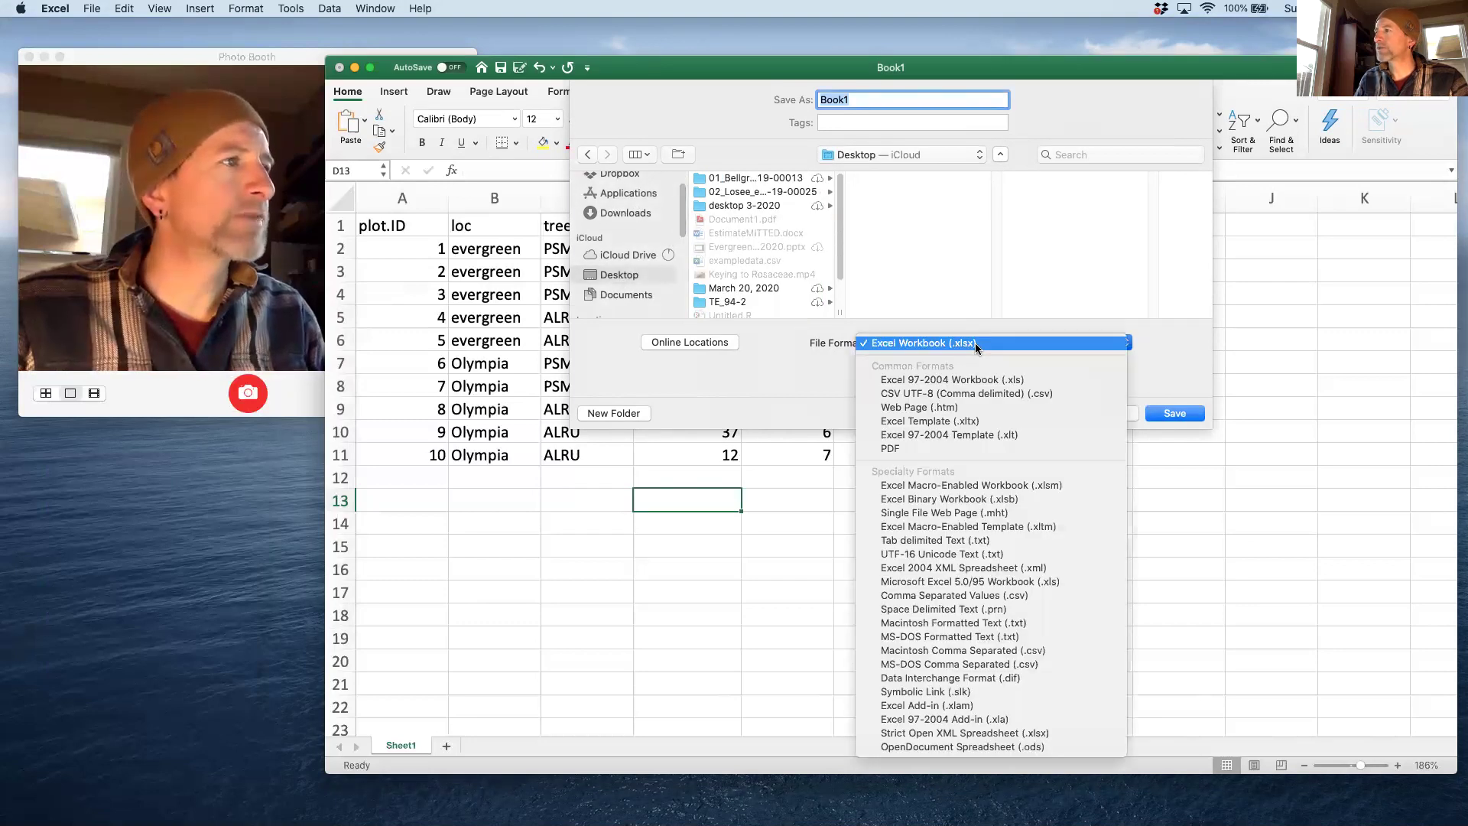
left_click(1001, 665)
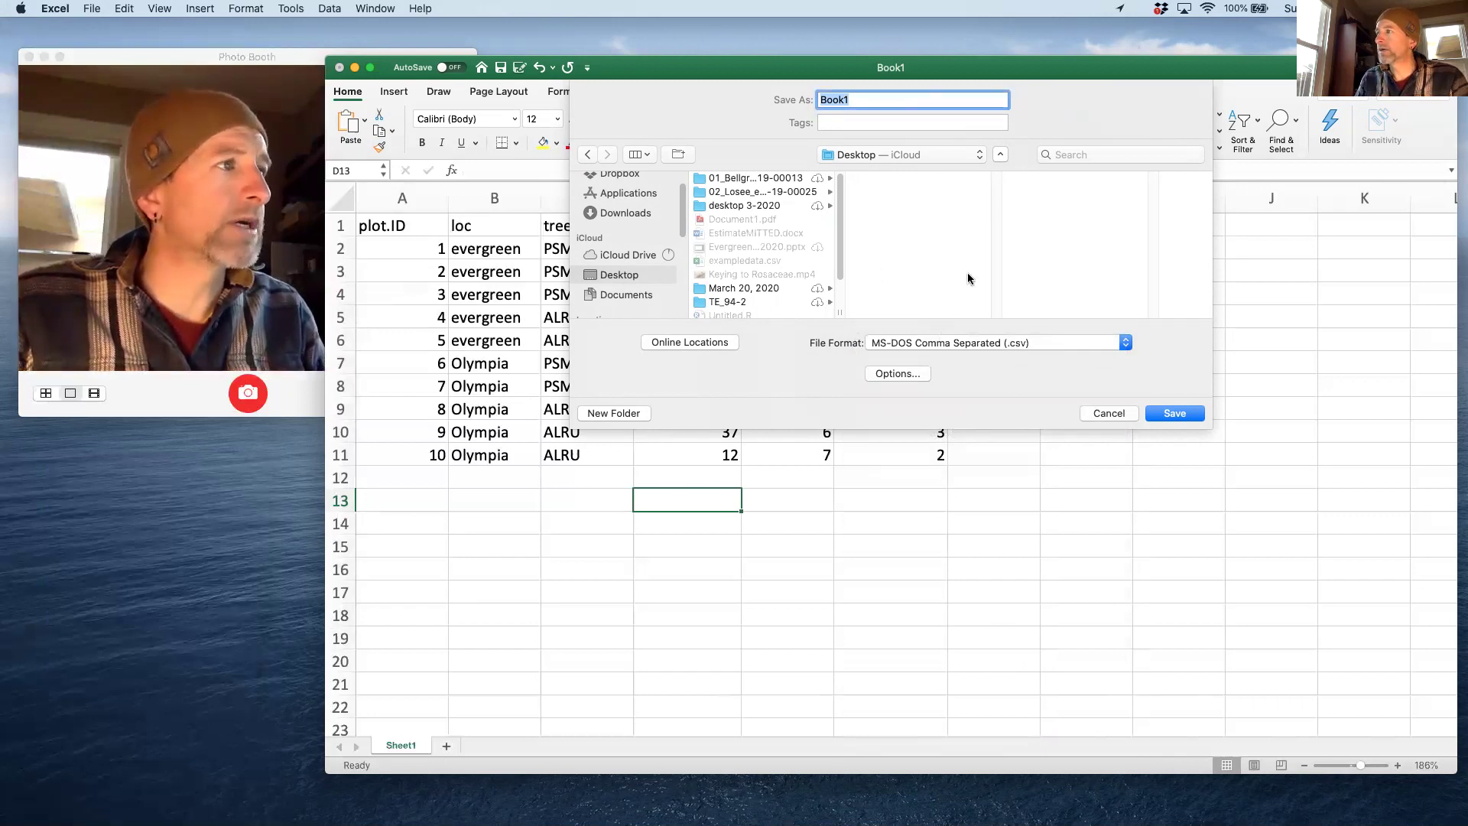
left_click(871, 99)
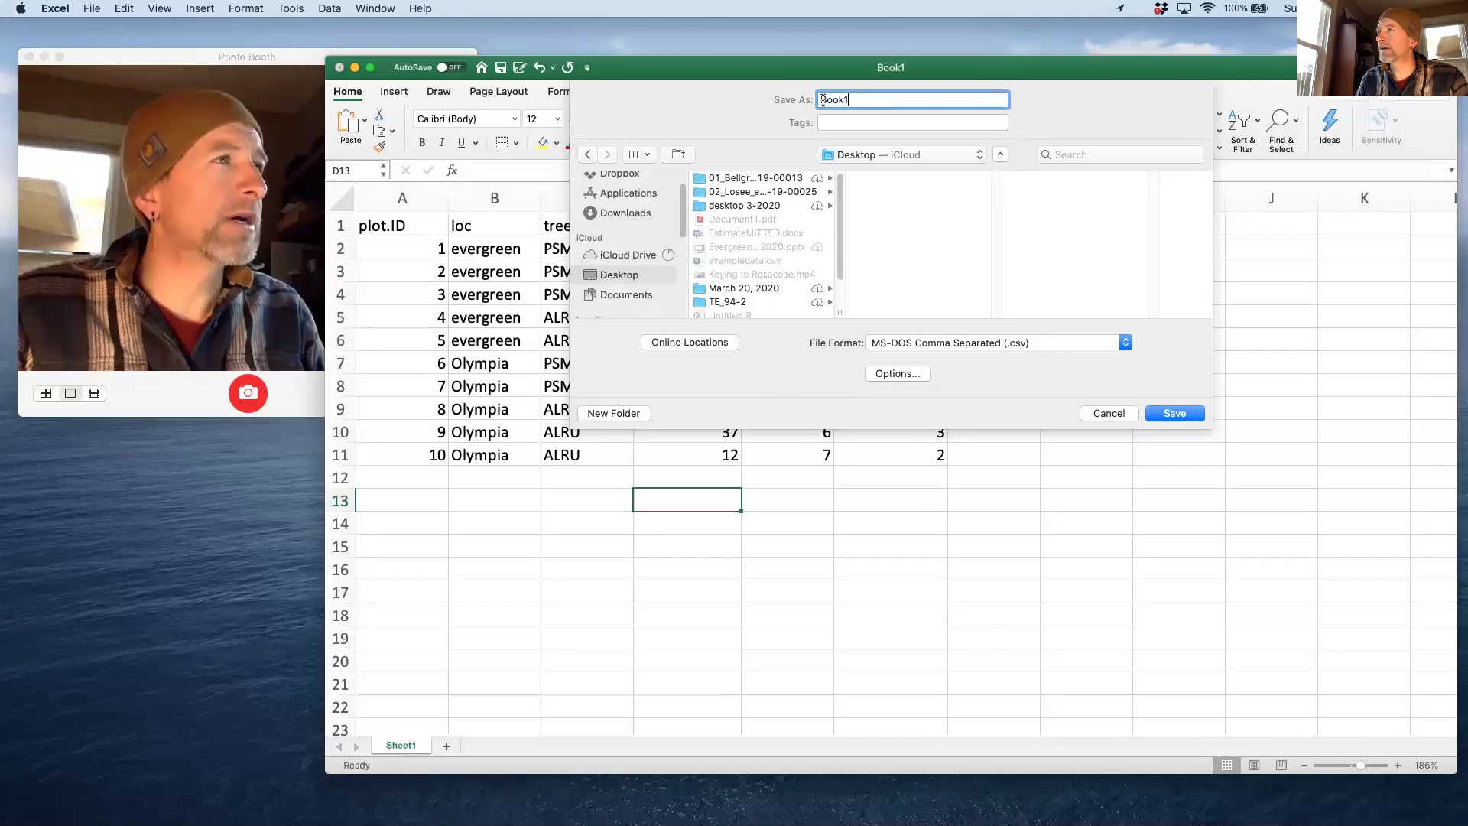
left_click_drag(823, 99, 870, 103)
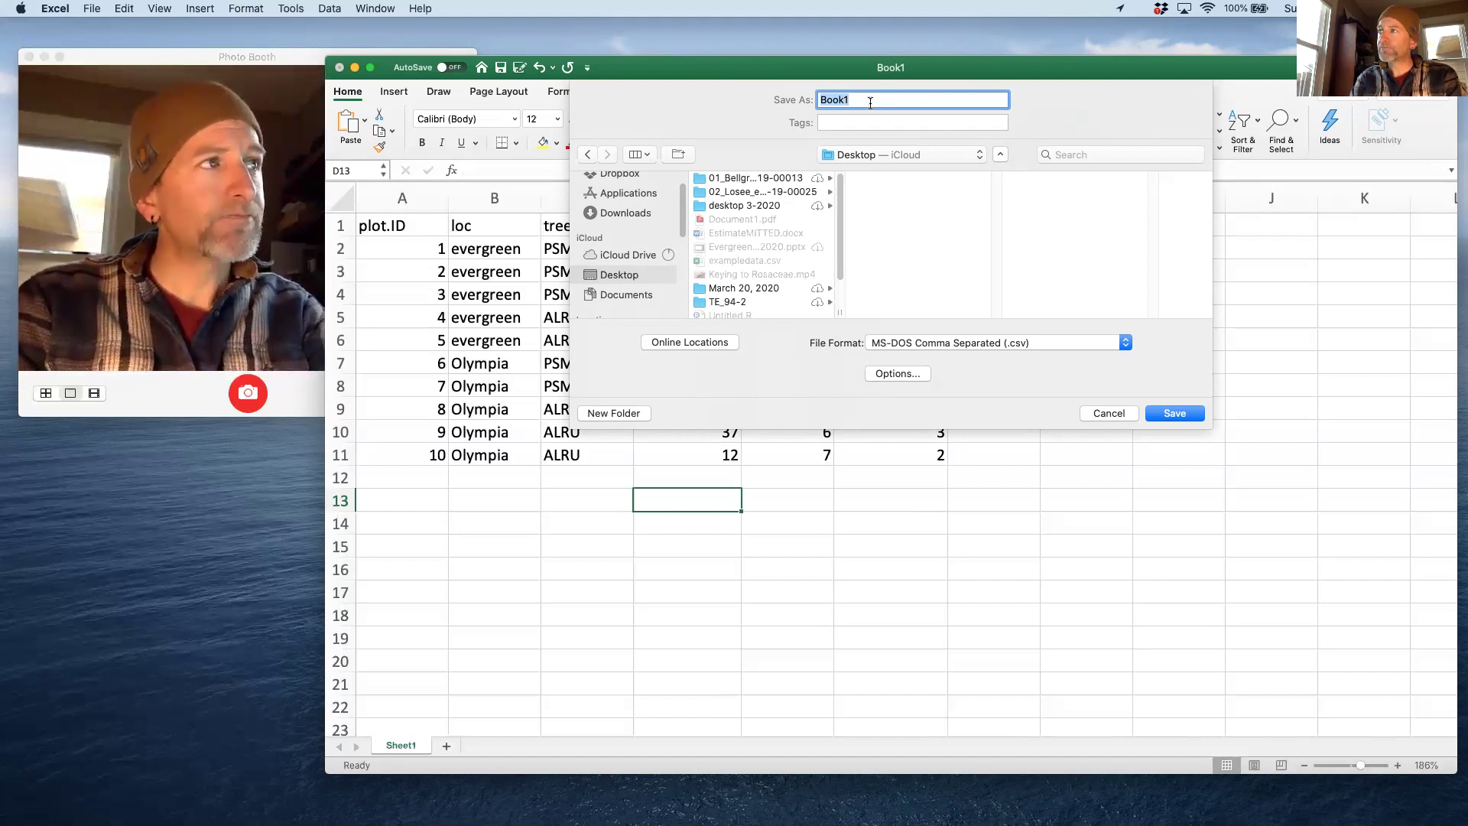
type("test.data")
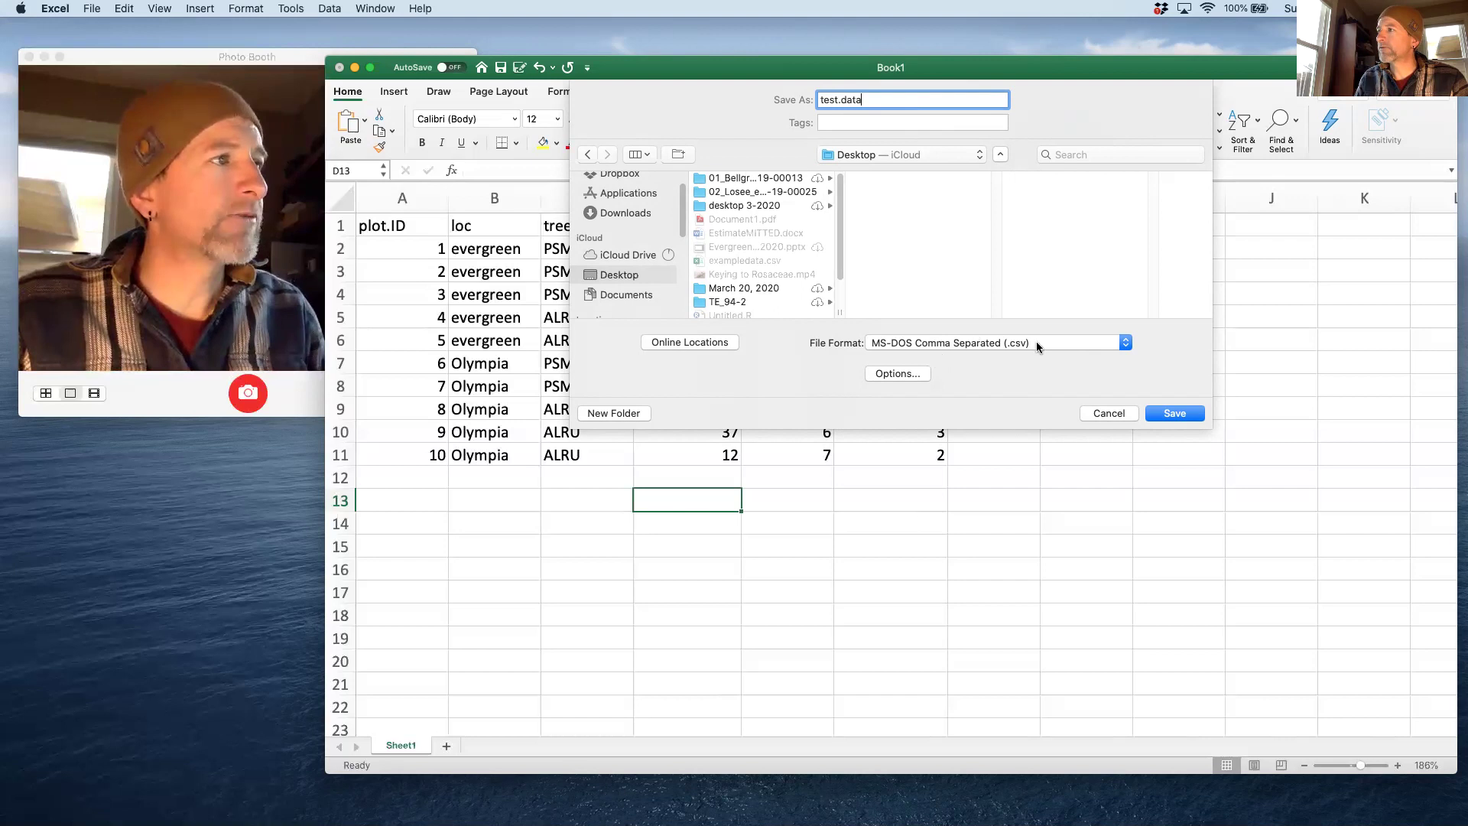
Step: Save the file as test.data and move the JMP Starter window up and left
left_click(1183, 417)
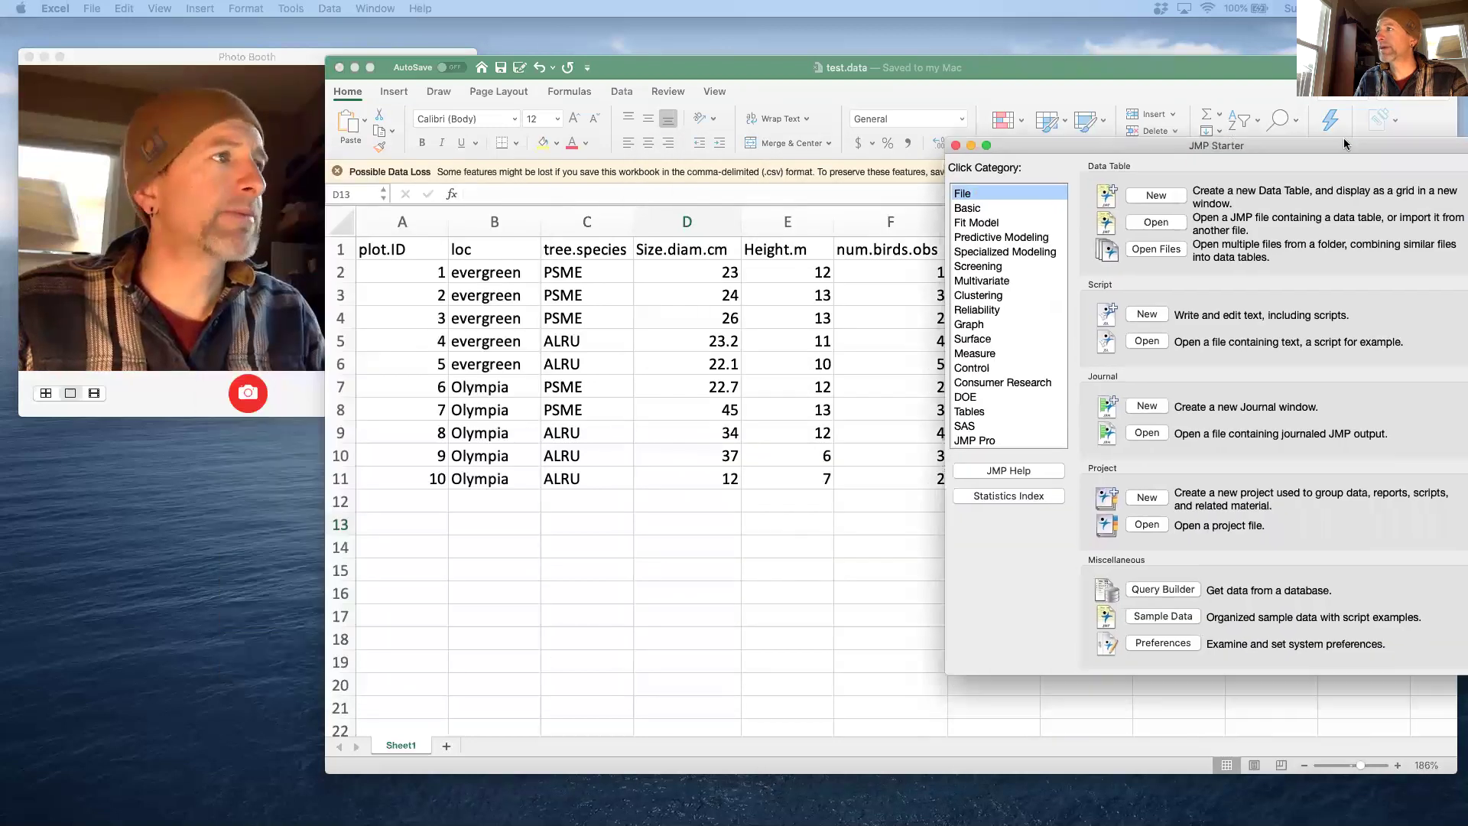
left_click_drag(1345, 144, 1291, 66)
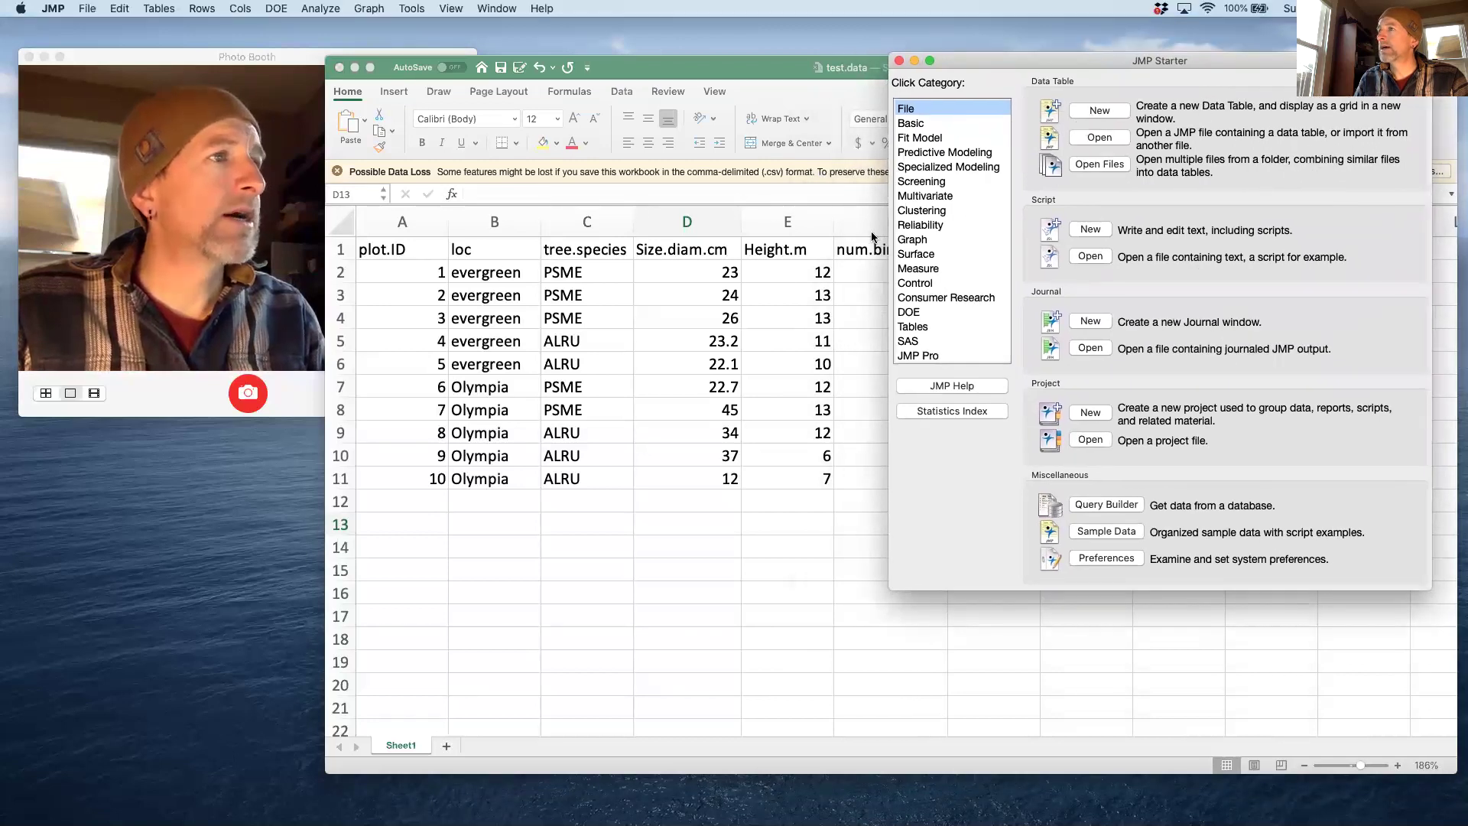
Step: Copy the whole table A1:F11 with headers, then bring JMP's Starter window forward
left_click(631, 309)
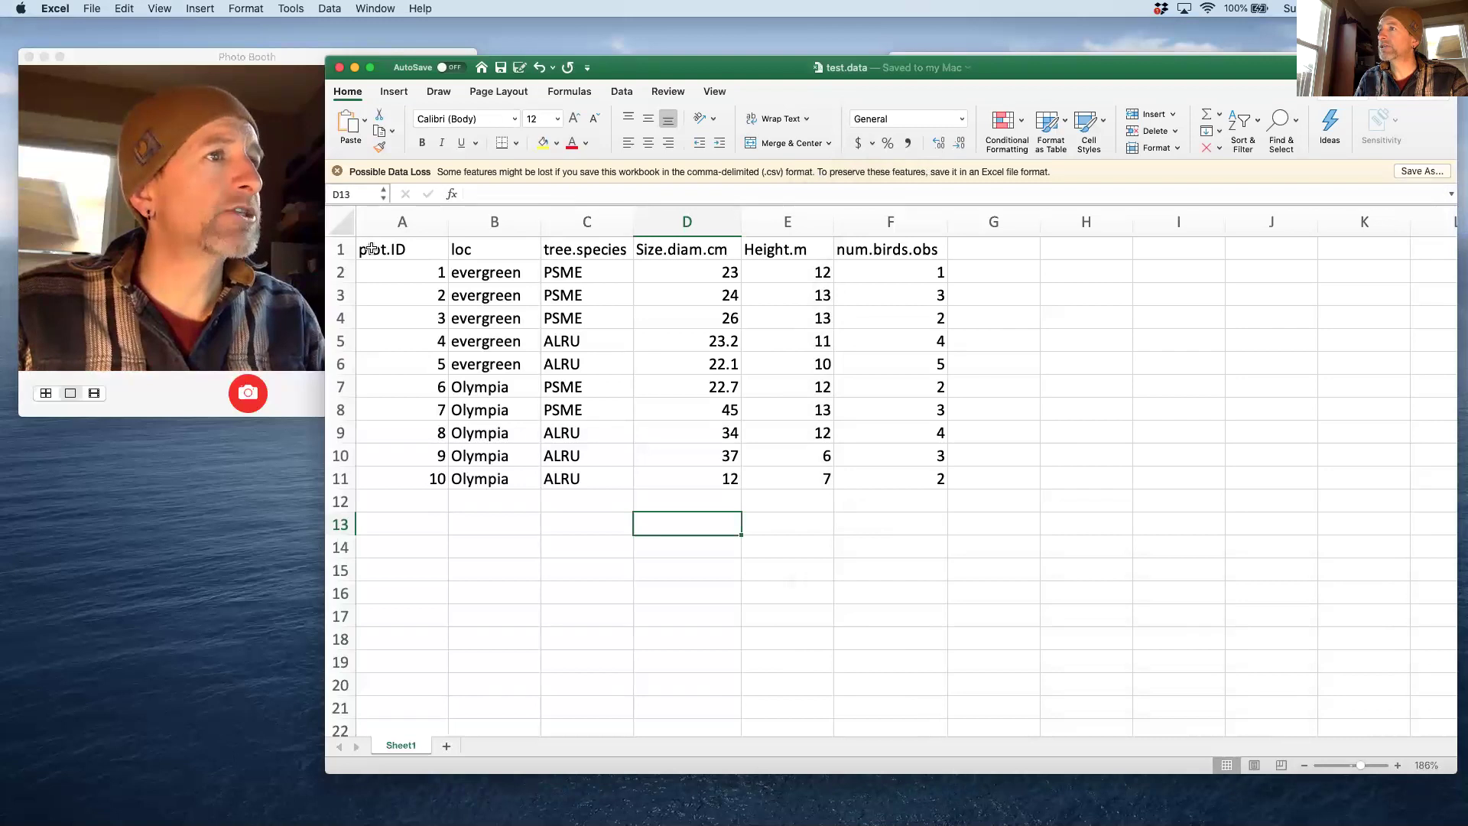
left_click(372, 248)
left_click(571, 315)
left_click_drag(925, 478, 566, 315)
left_click_drag(428, 280, 383, 249)
right_click(430, 249)
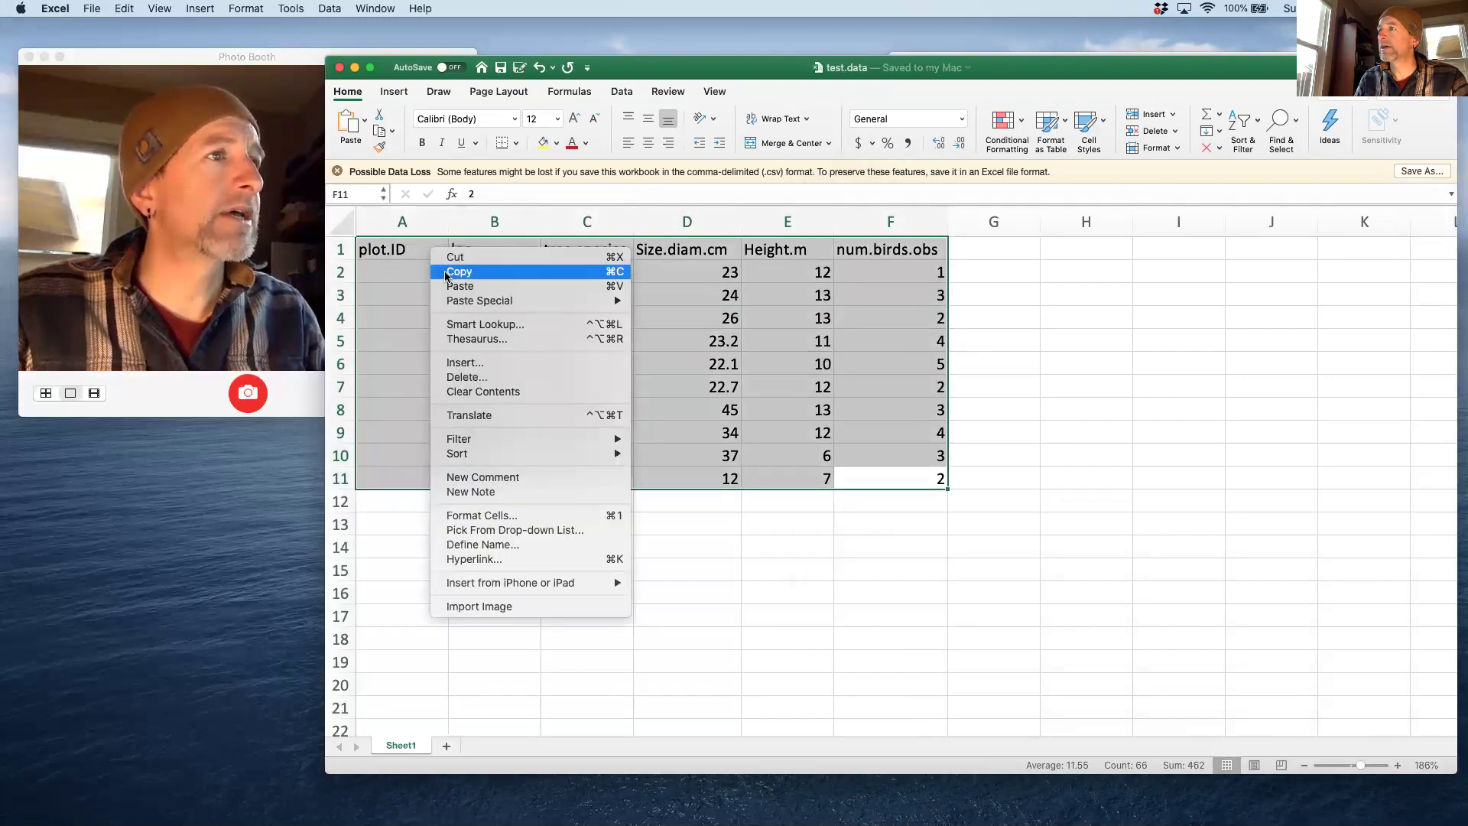
left_click(459, 272)
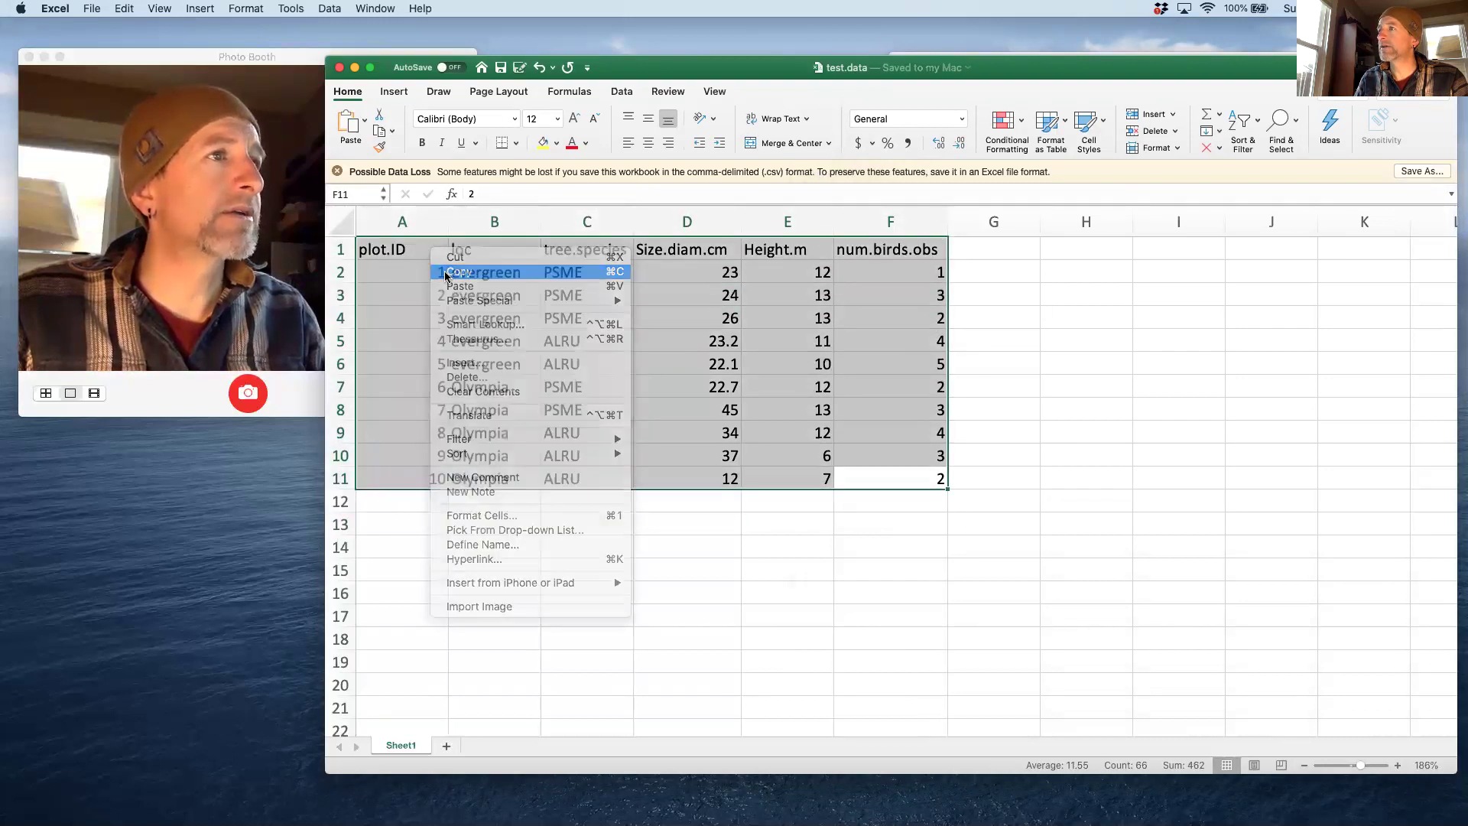
left_click_drag(1060, 73, 1039, 107)
left_click(1044, 61)
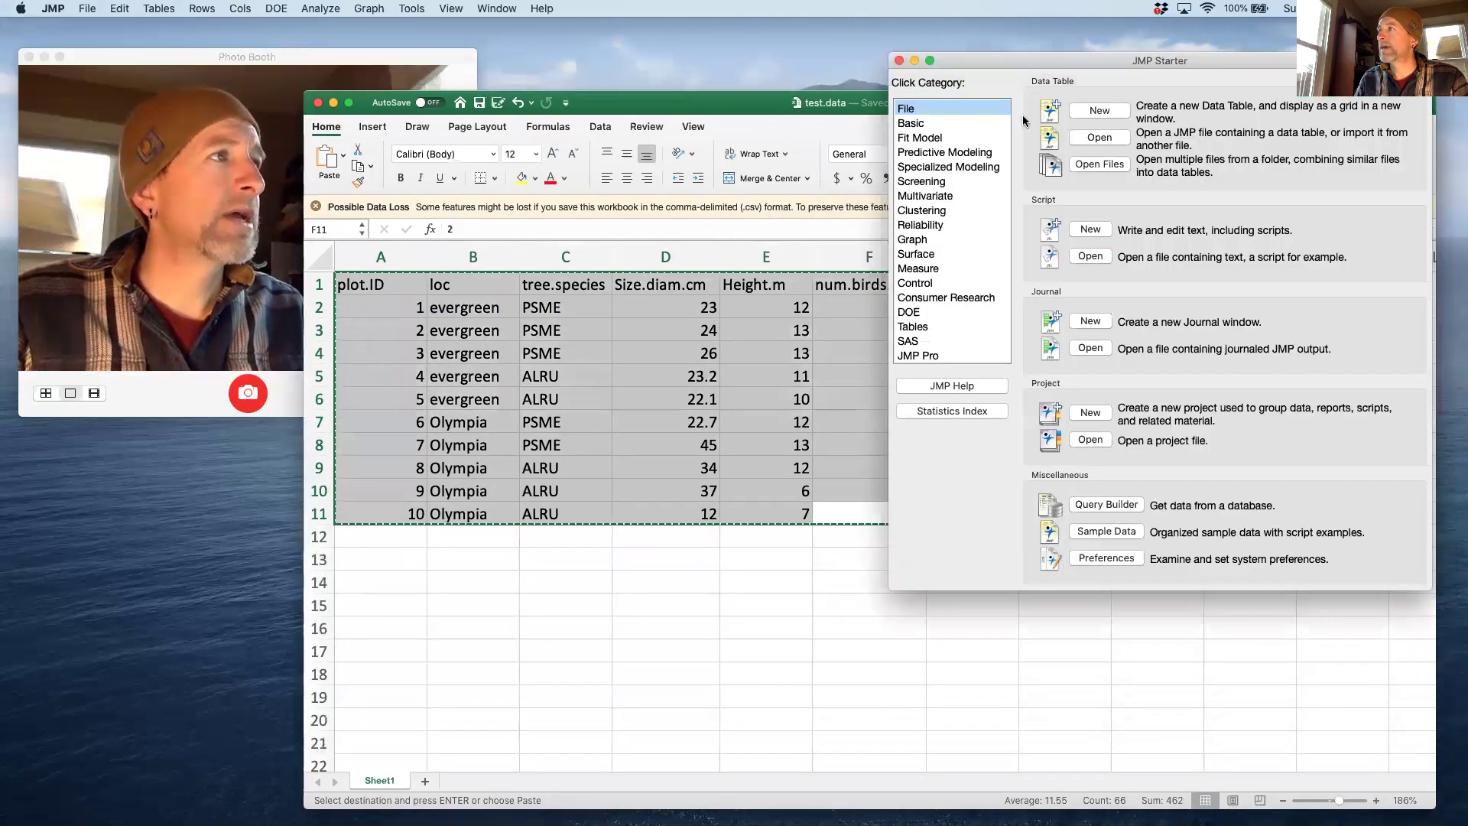
Step: Create a new JMP data table, enlarge it, and paste the data with column names
left_click(1097, 112)
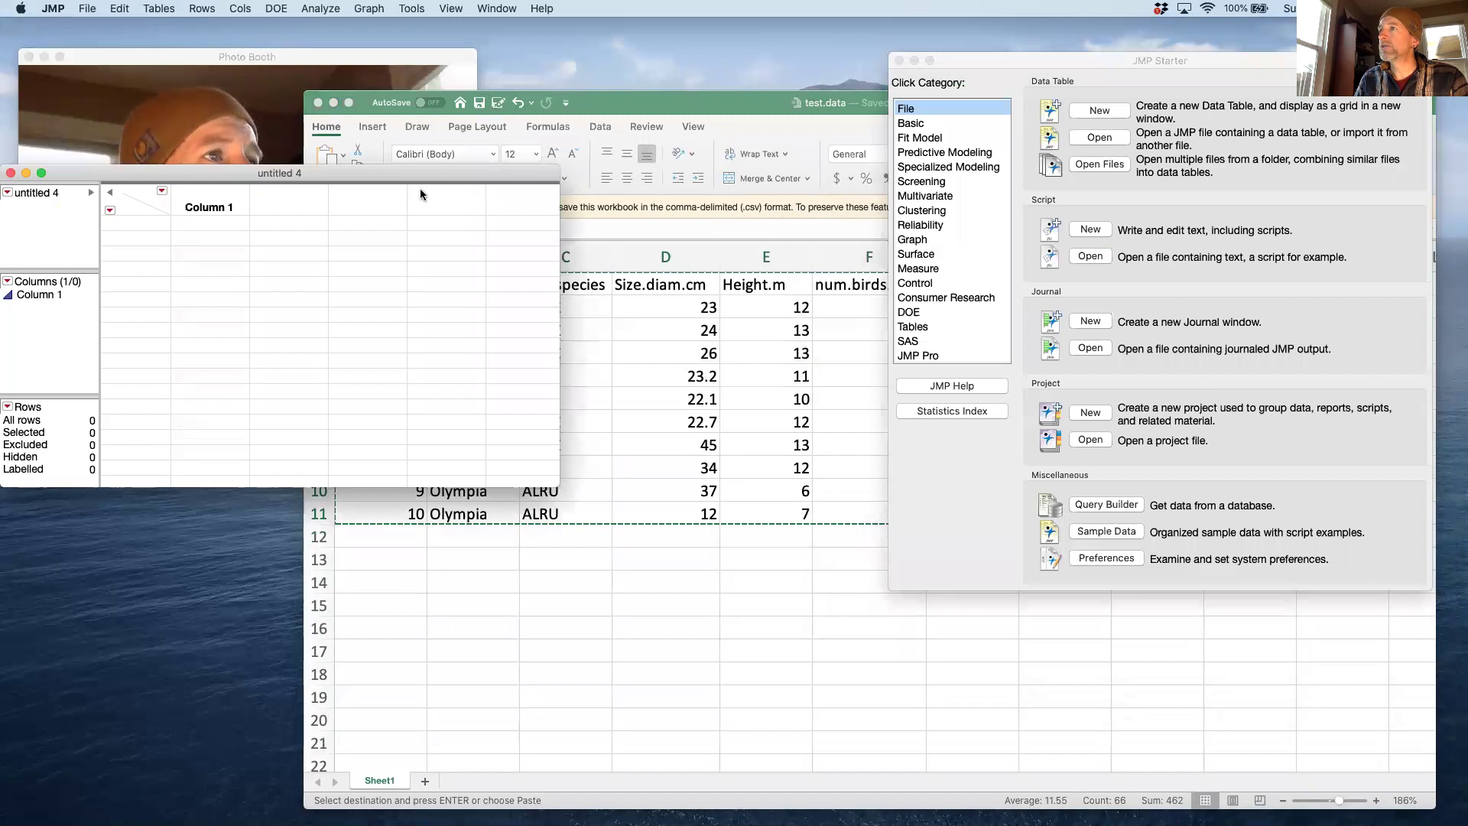
left_click_drag(410, 173, 955, 104)
left_click_drag(1101, 415, 1322, 732)
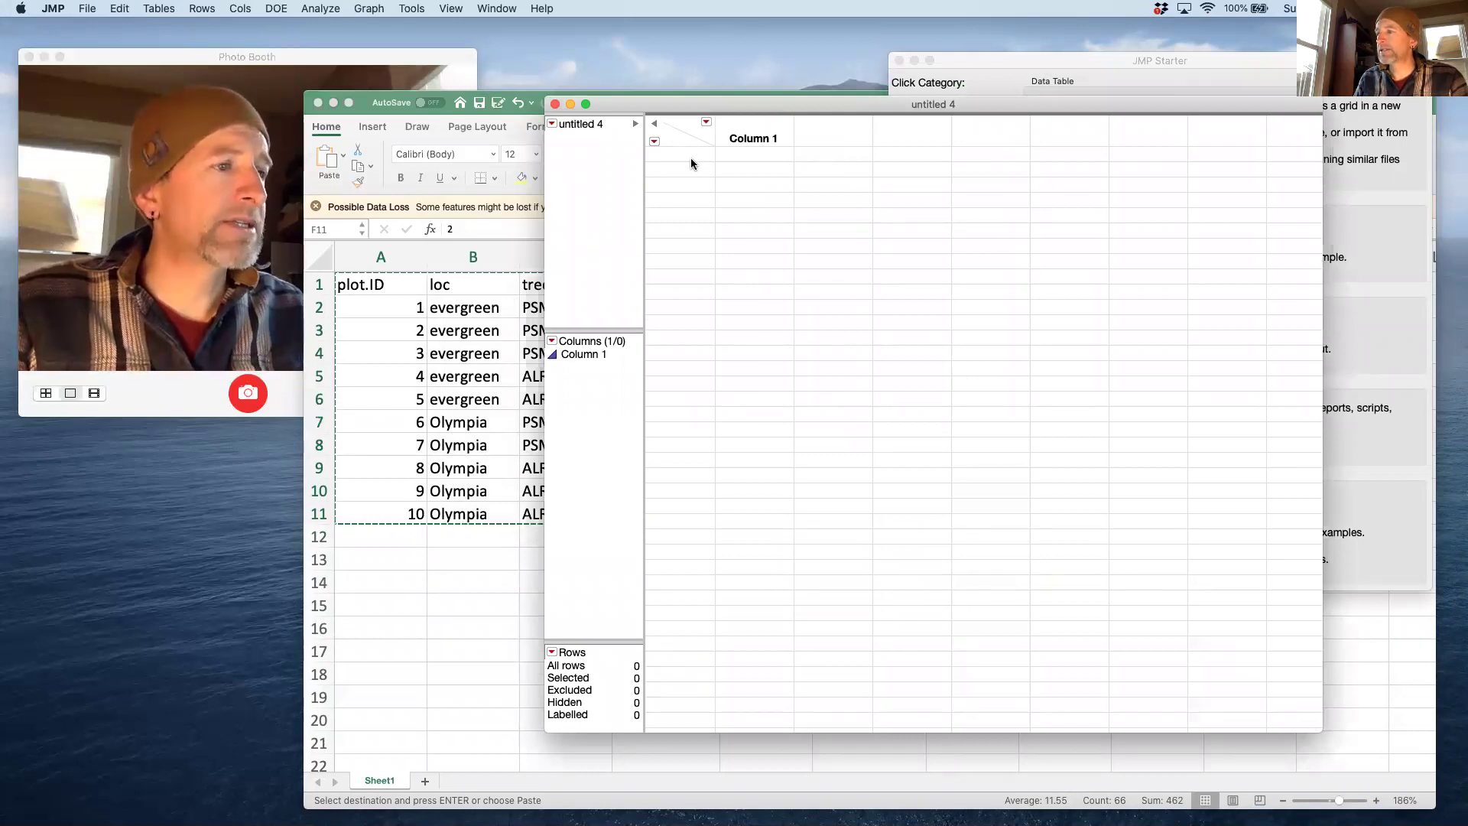
left_click(122, 8)
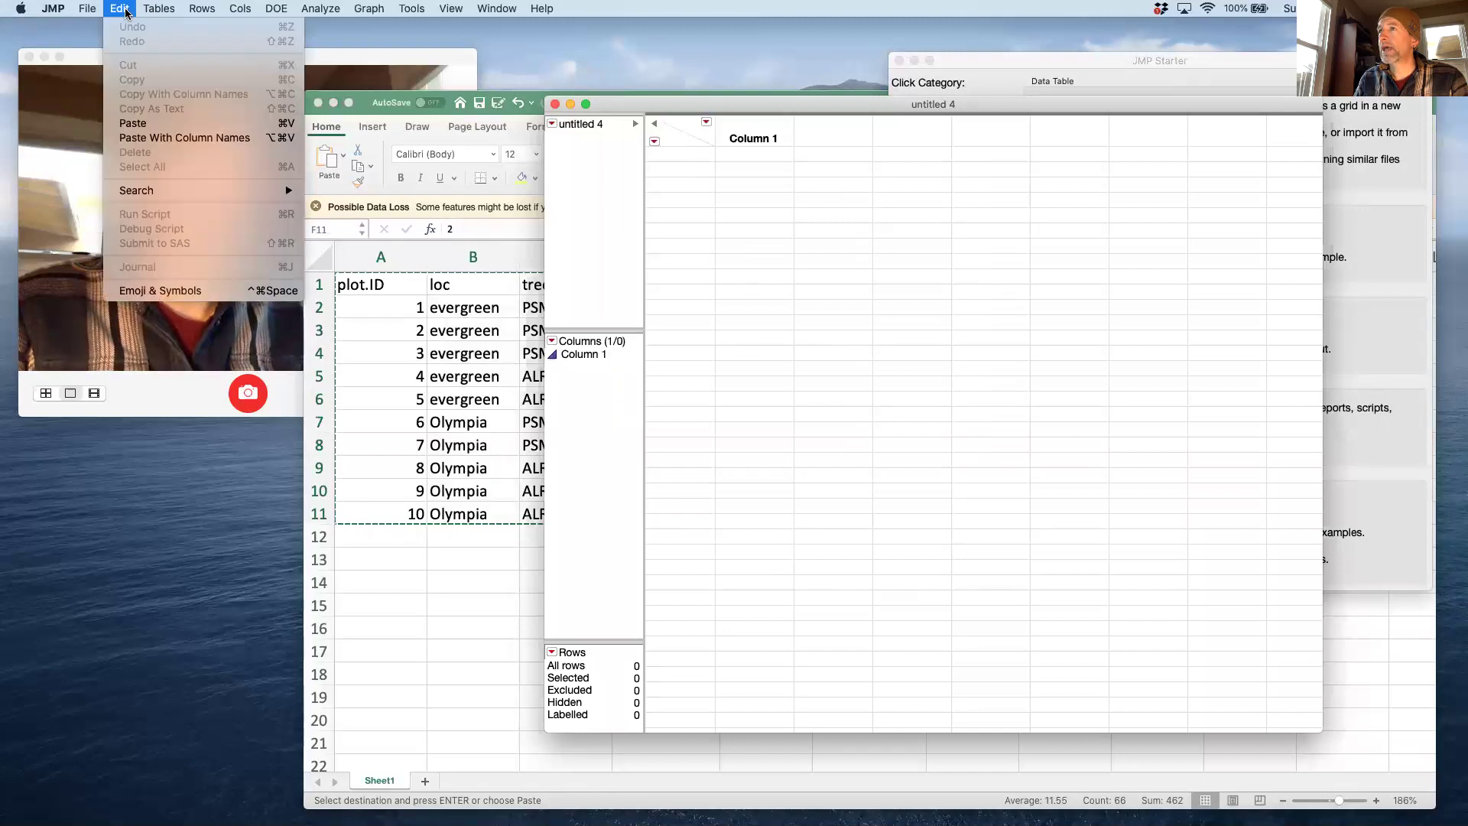
left_click(175, 138)
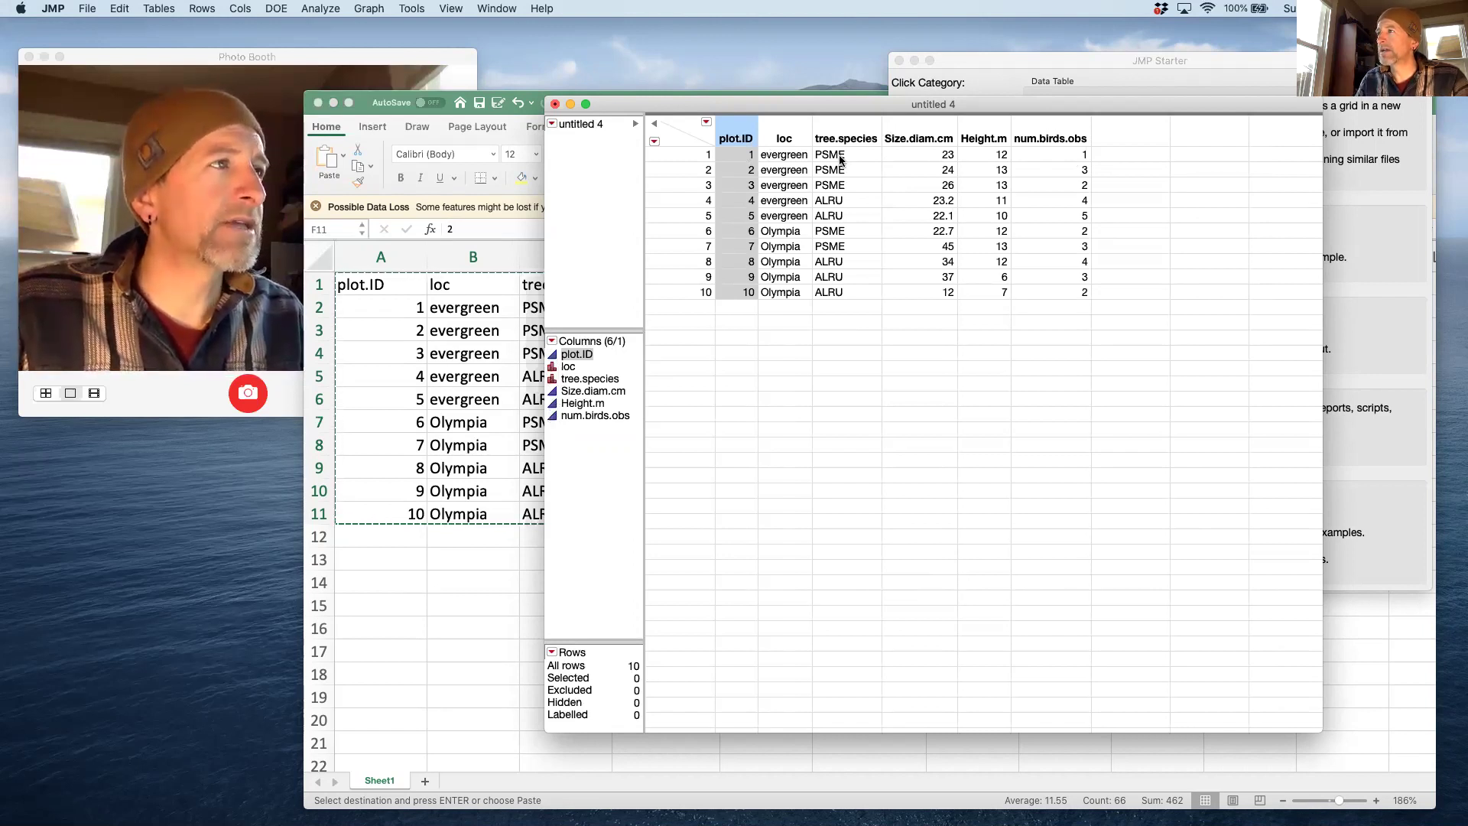
left_click(840, 157)
left_click(799, 162)
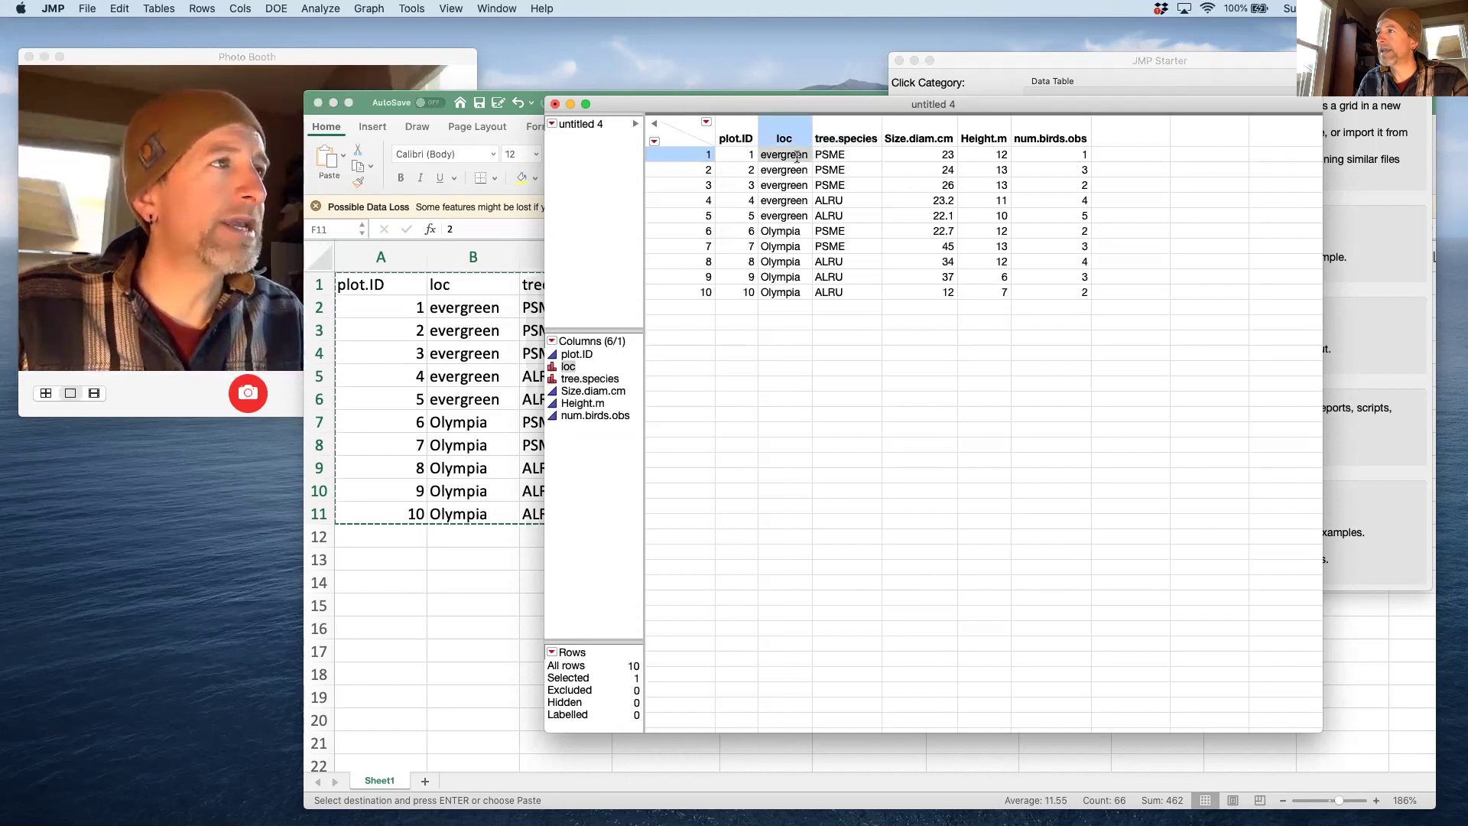
left_click(799, 202)
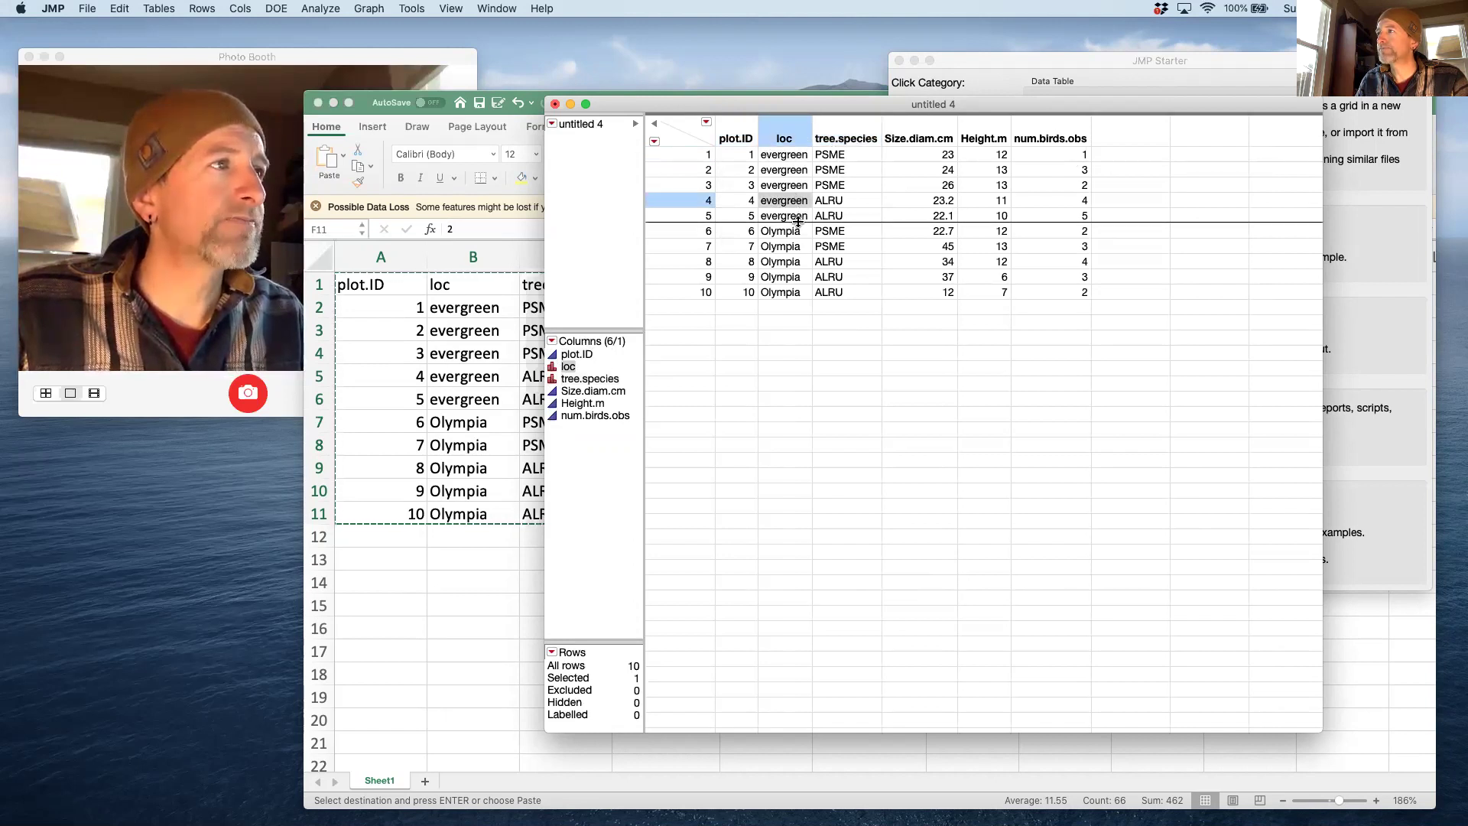
left_click(579, 356)
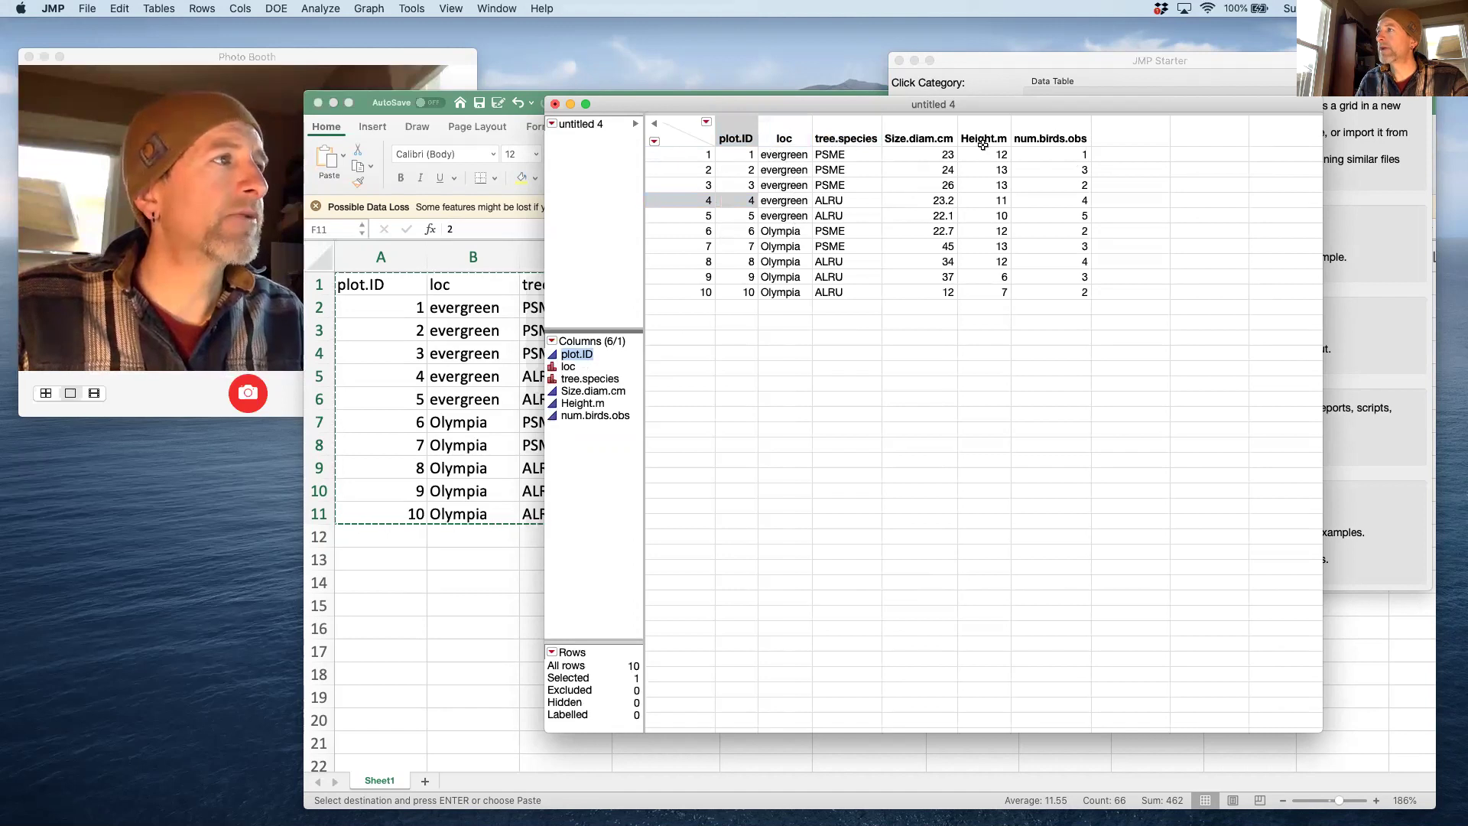
left_click(946, 161)
left_click(985, 161)
left_click(1033, 160)
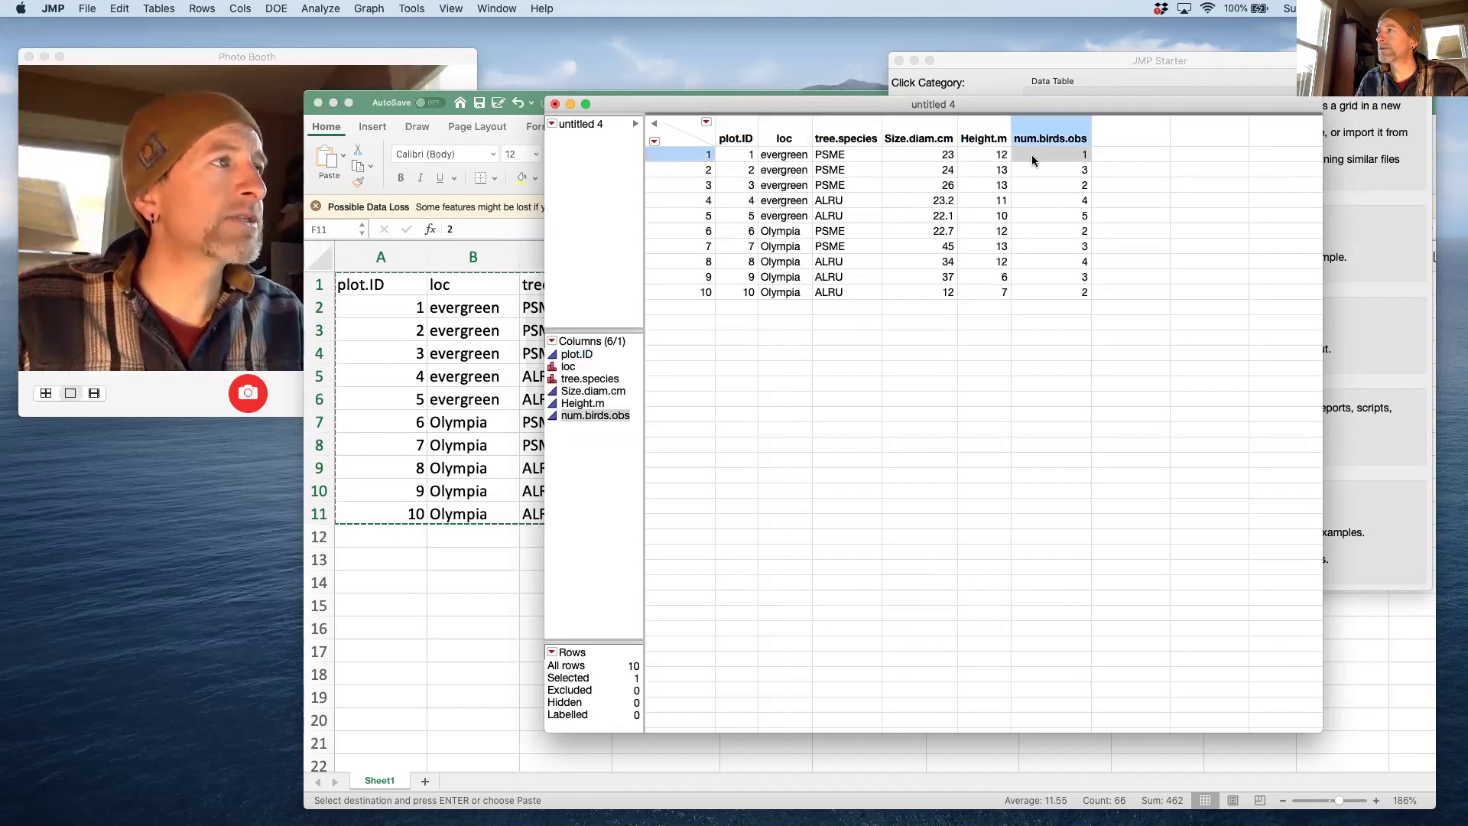
Step: Set plot.ID's Column Info to Character data type and Nominal modeling type
left_click(736, 140)
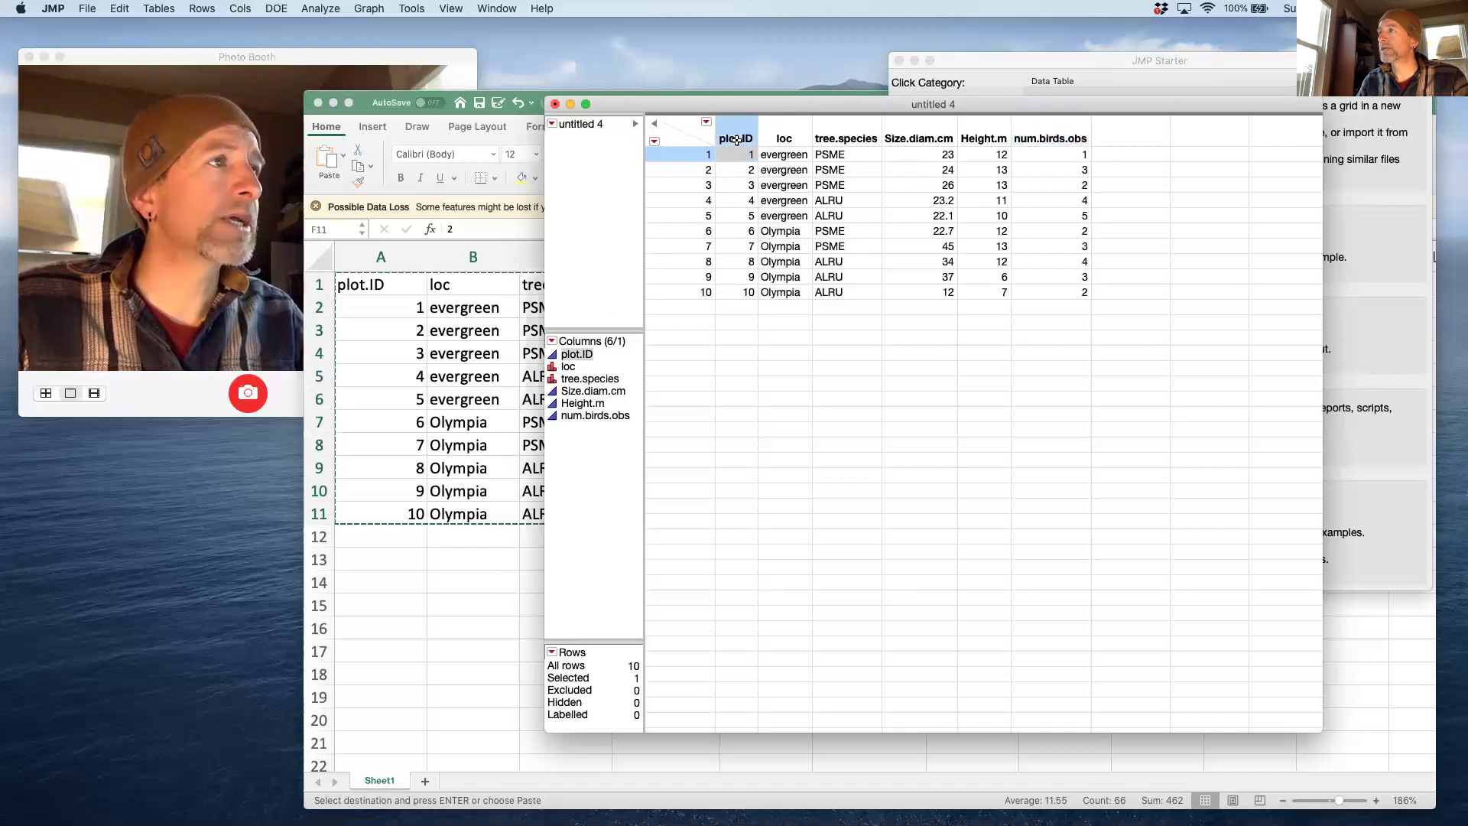
right_click(738, 143)
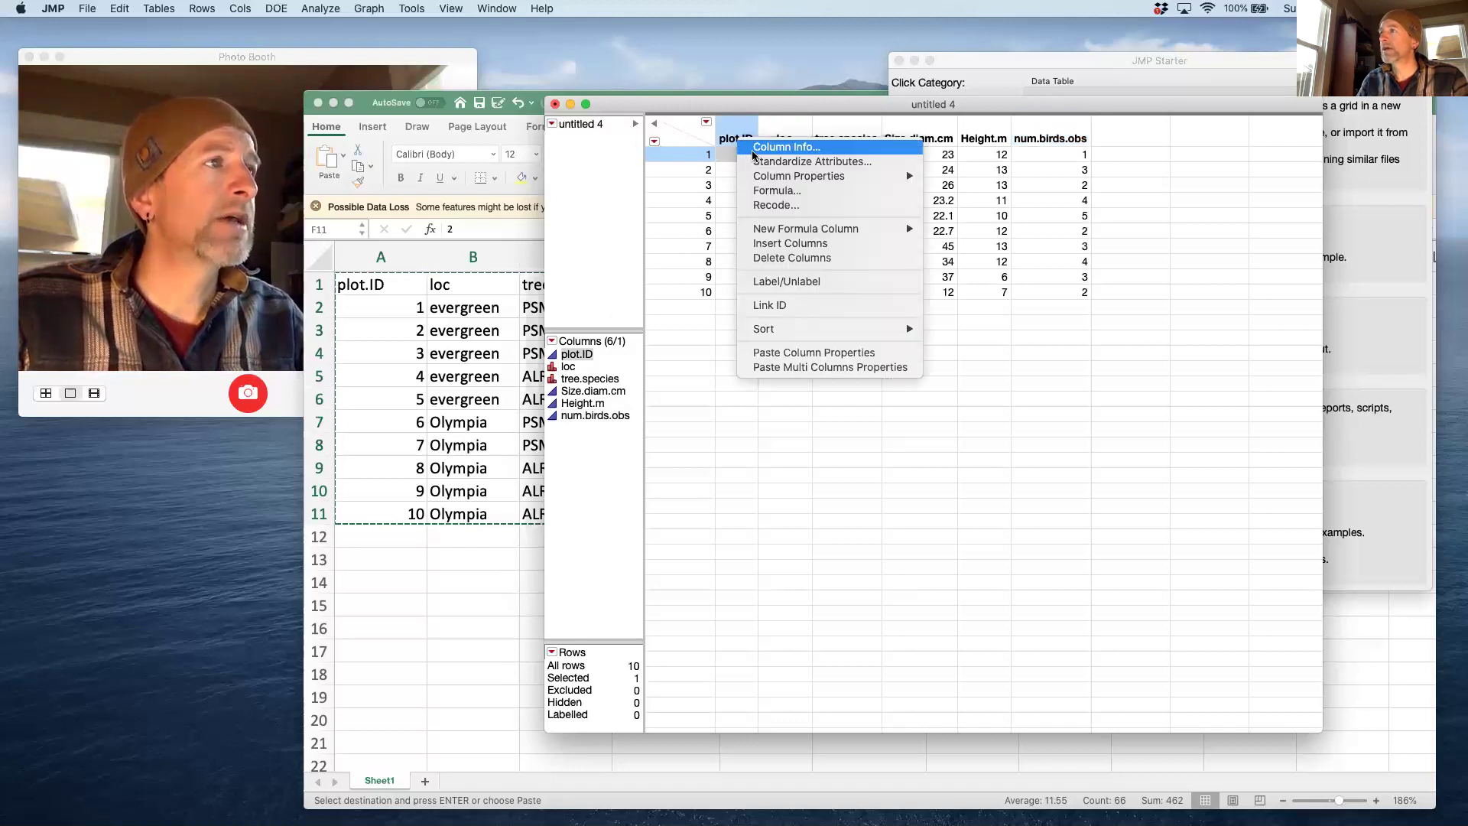
left_click(786, 147)
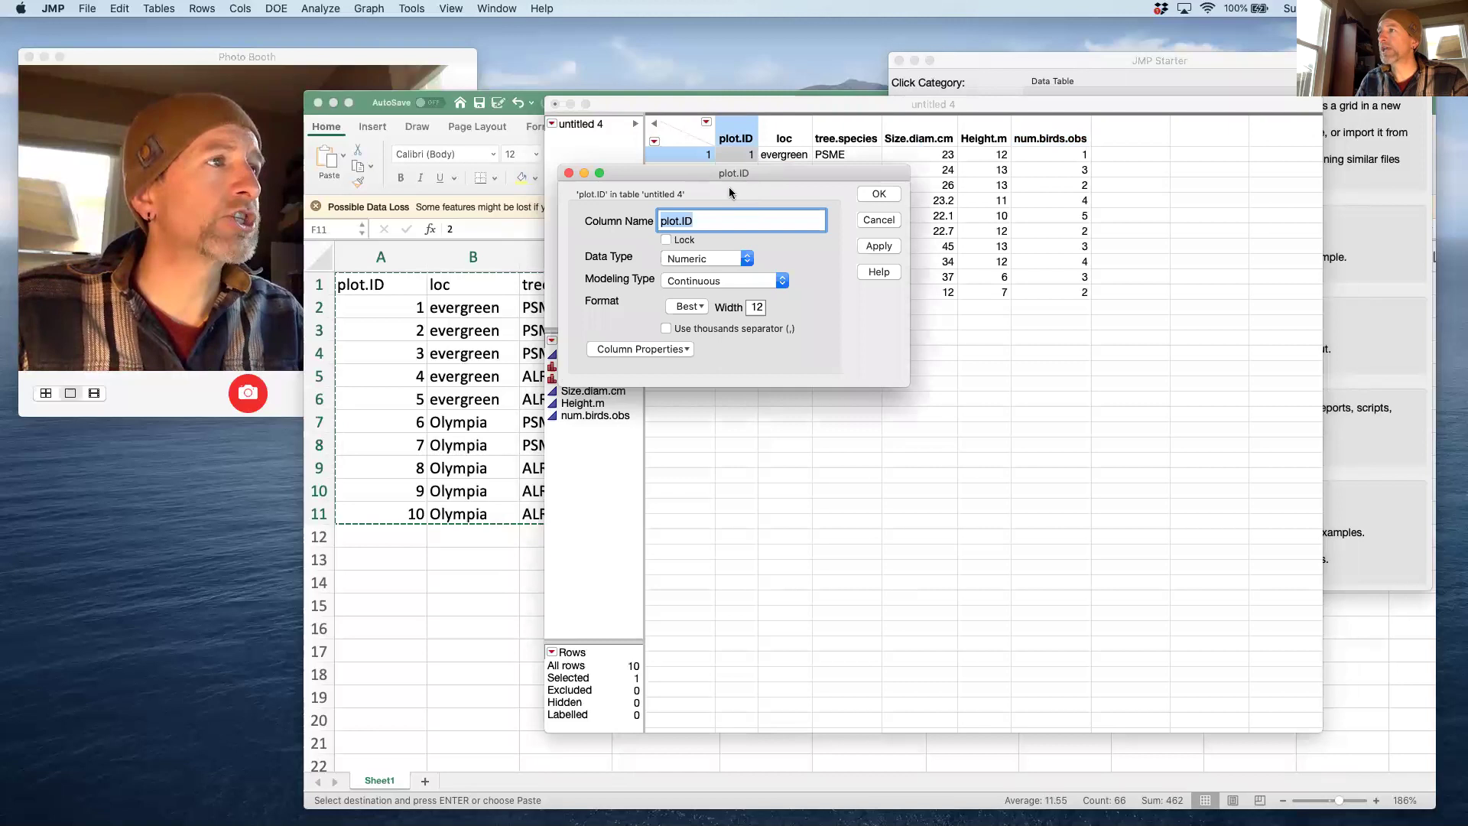
left_click_drag(731, 174, 983, 182)
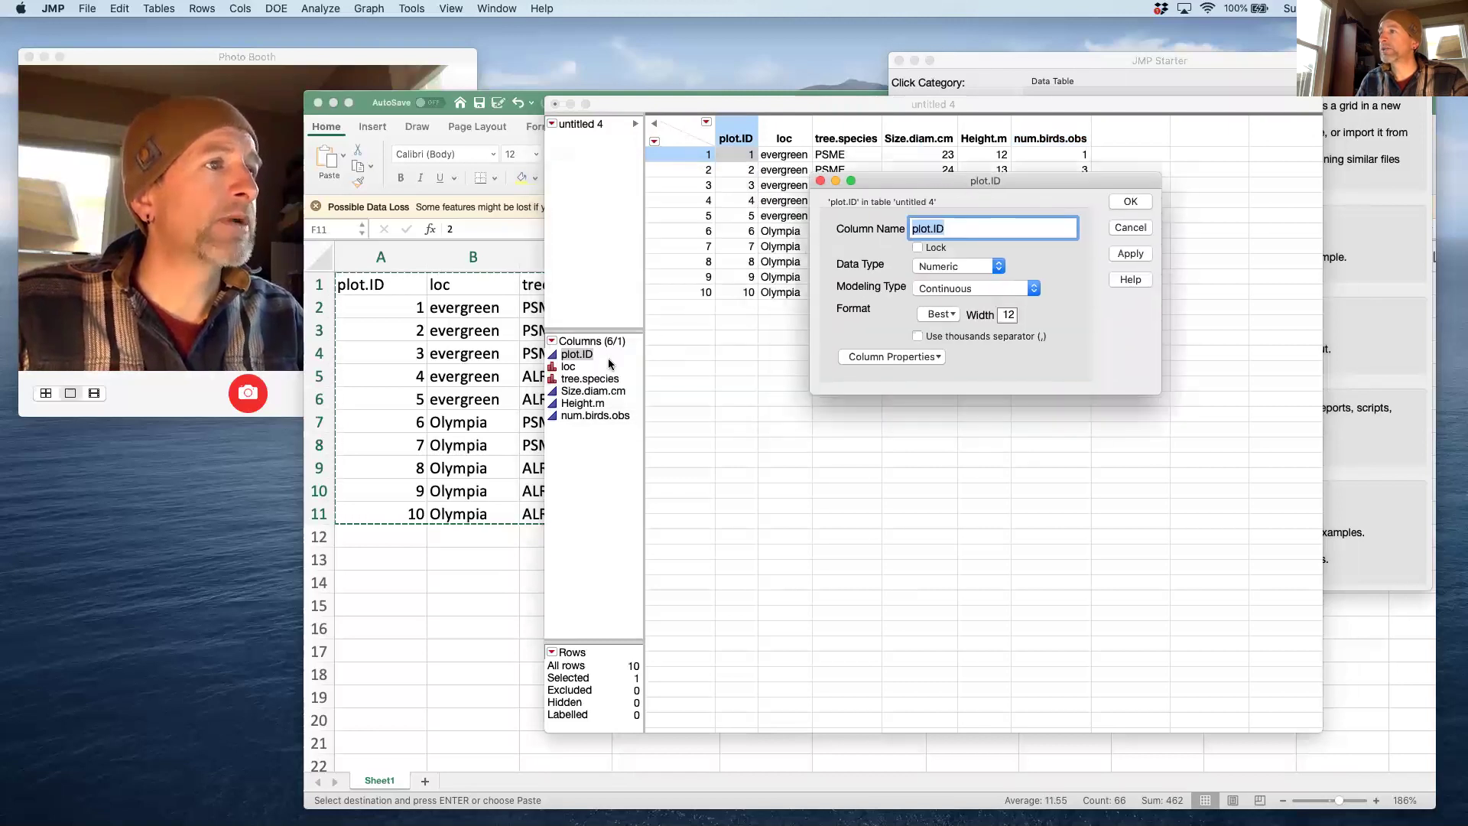
left_click(998, 268)
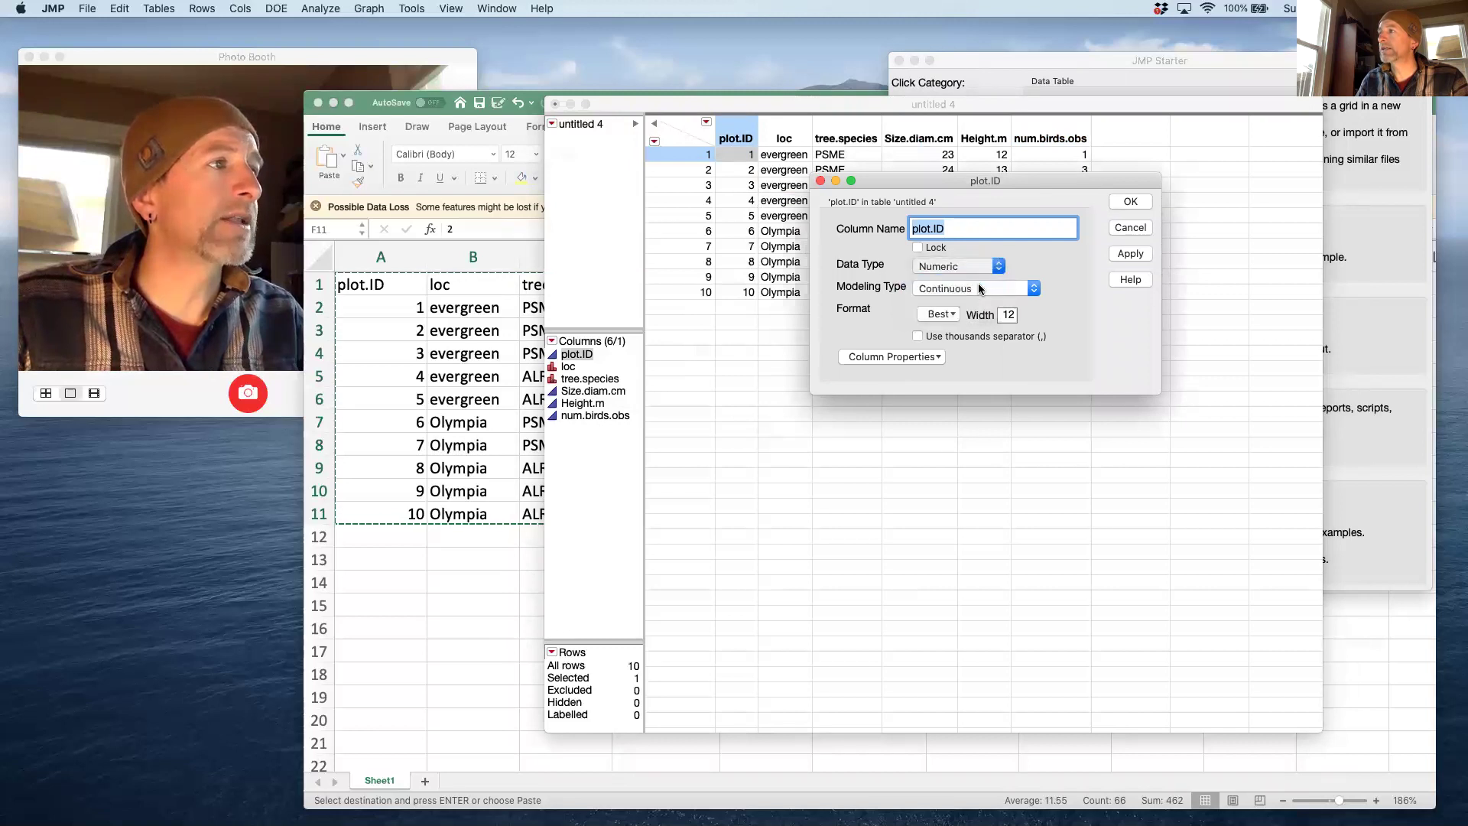
left_click(942, 289)
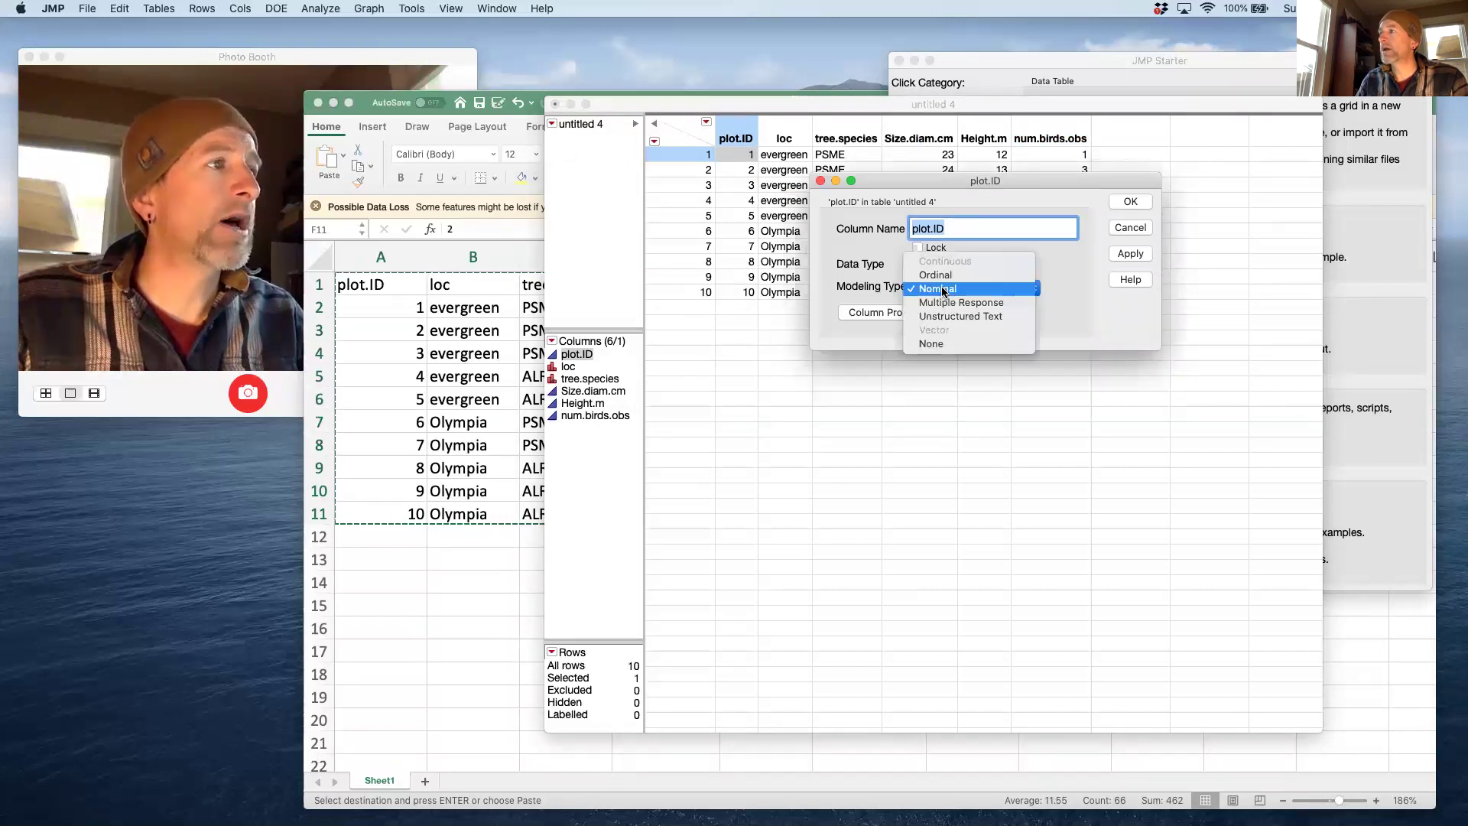
left_click(943, 291)
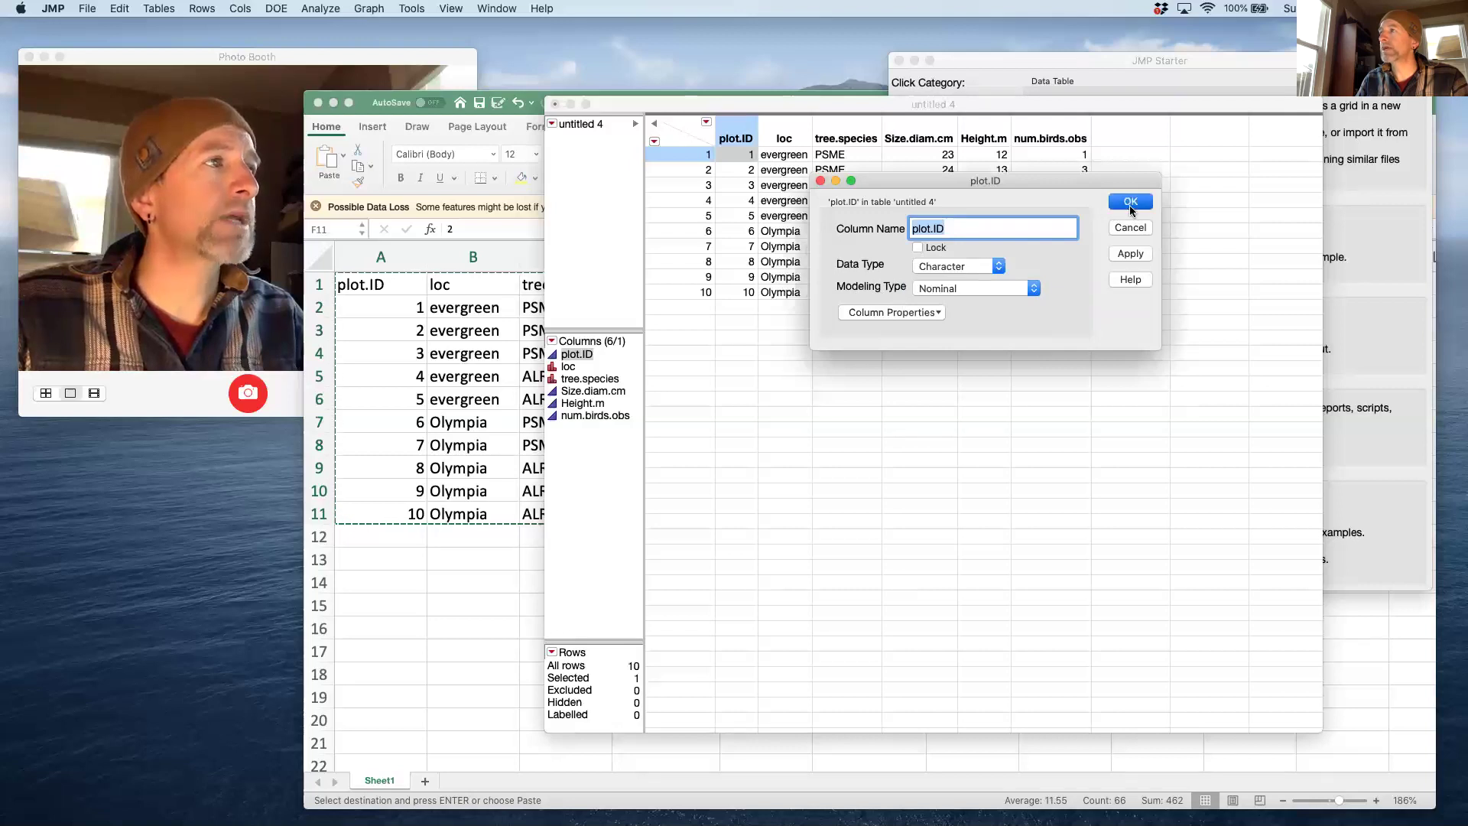
left_click(1130, 203)
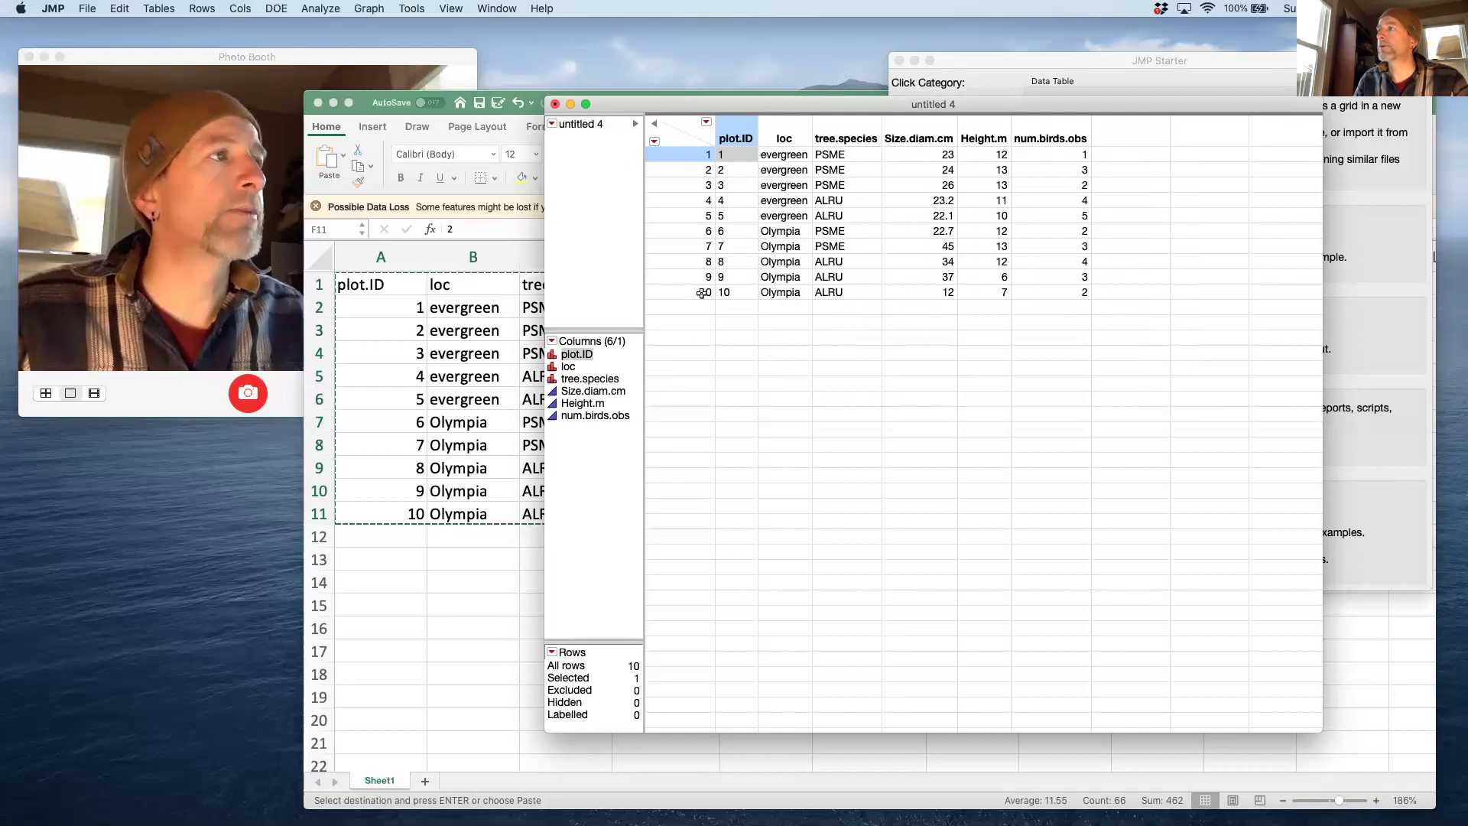
left_click_drag(827, 101, 773, 104)
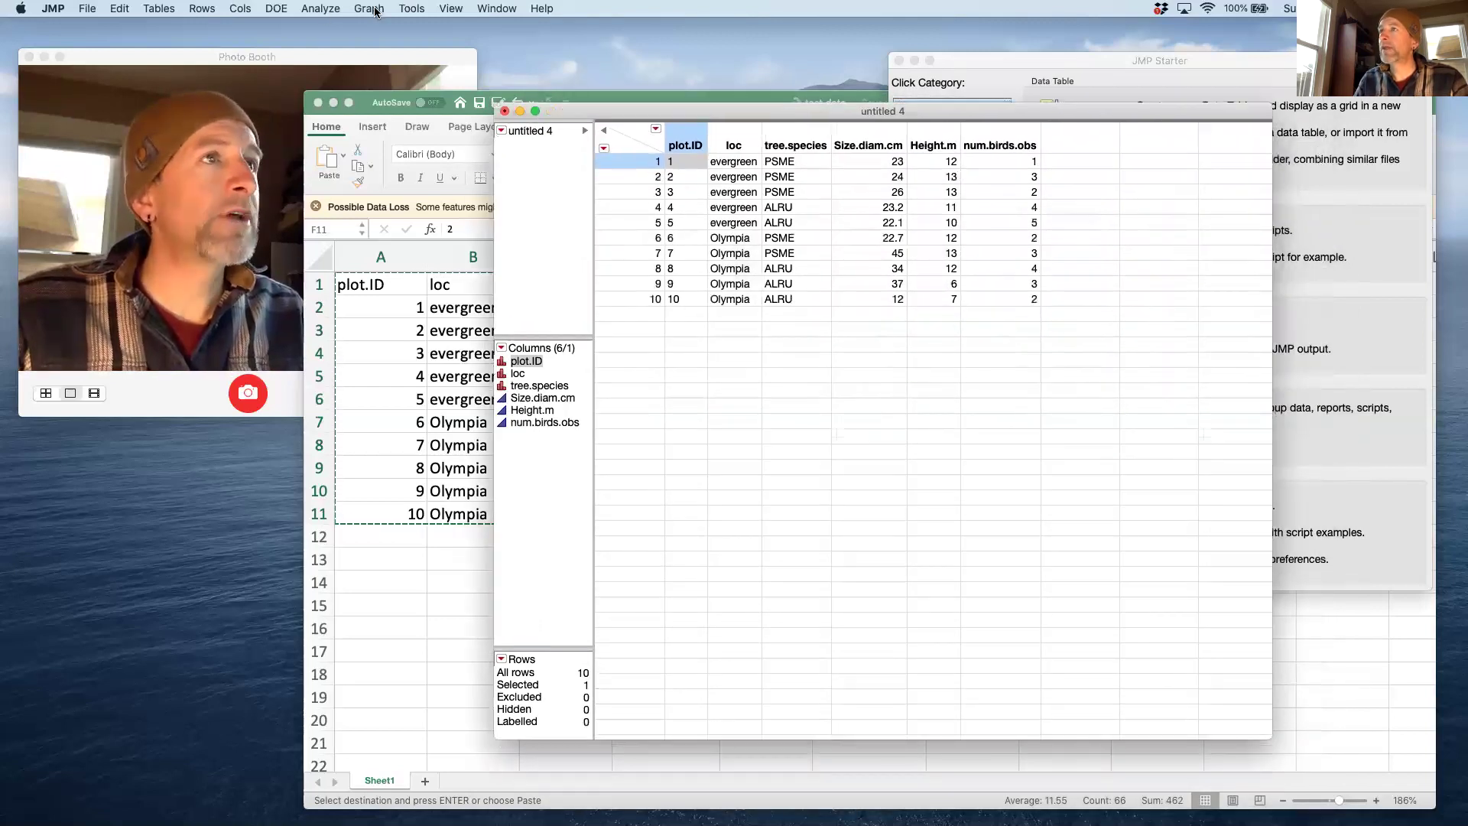
left_click(321, 8)
left_click(336, 25)
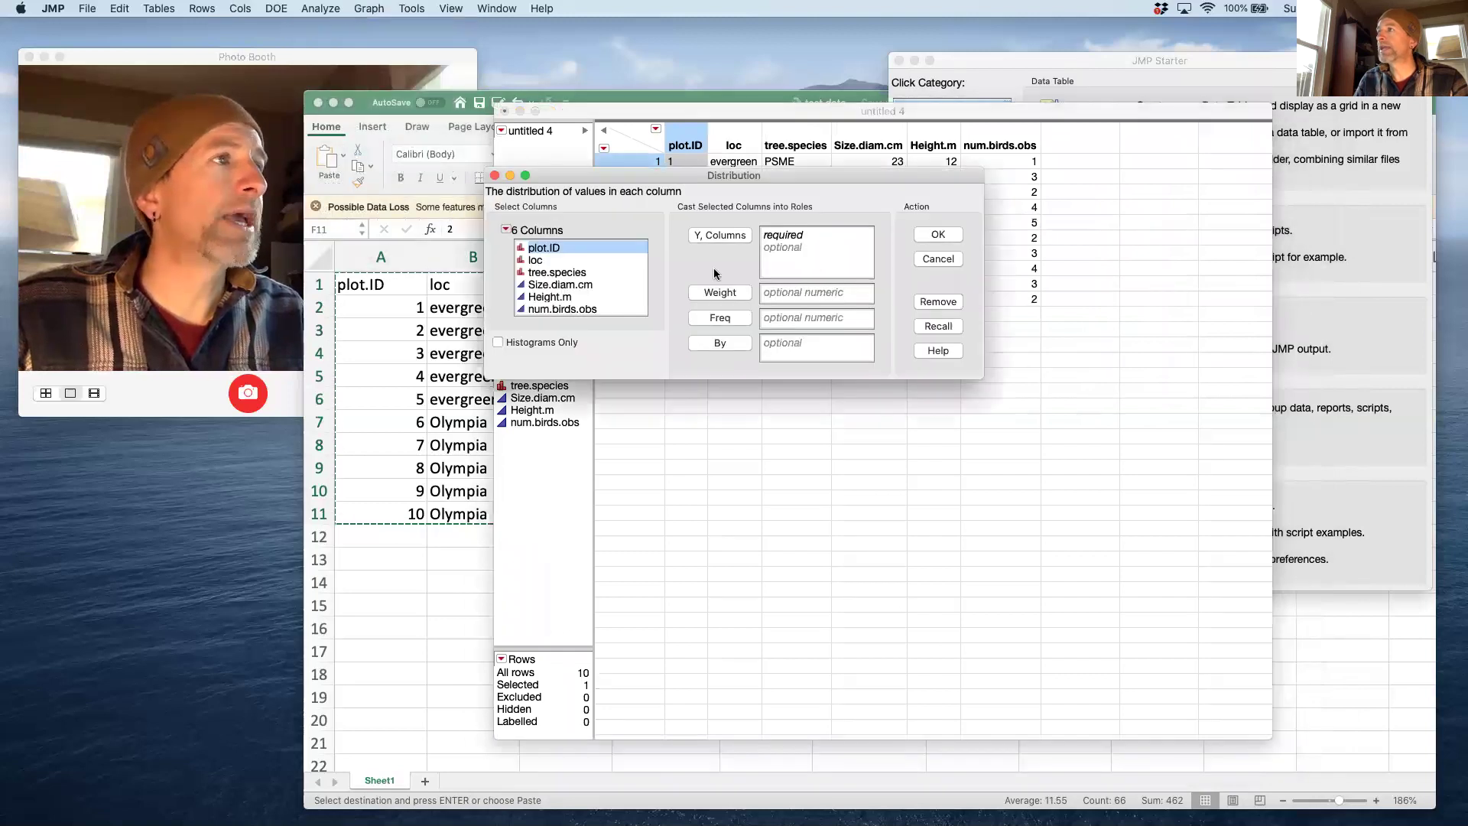
left_click(564, 285)
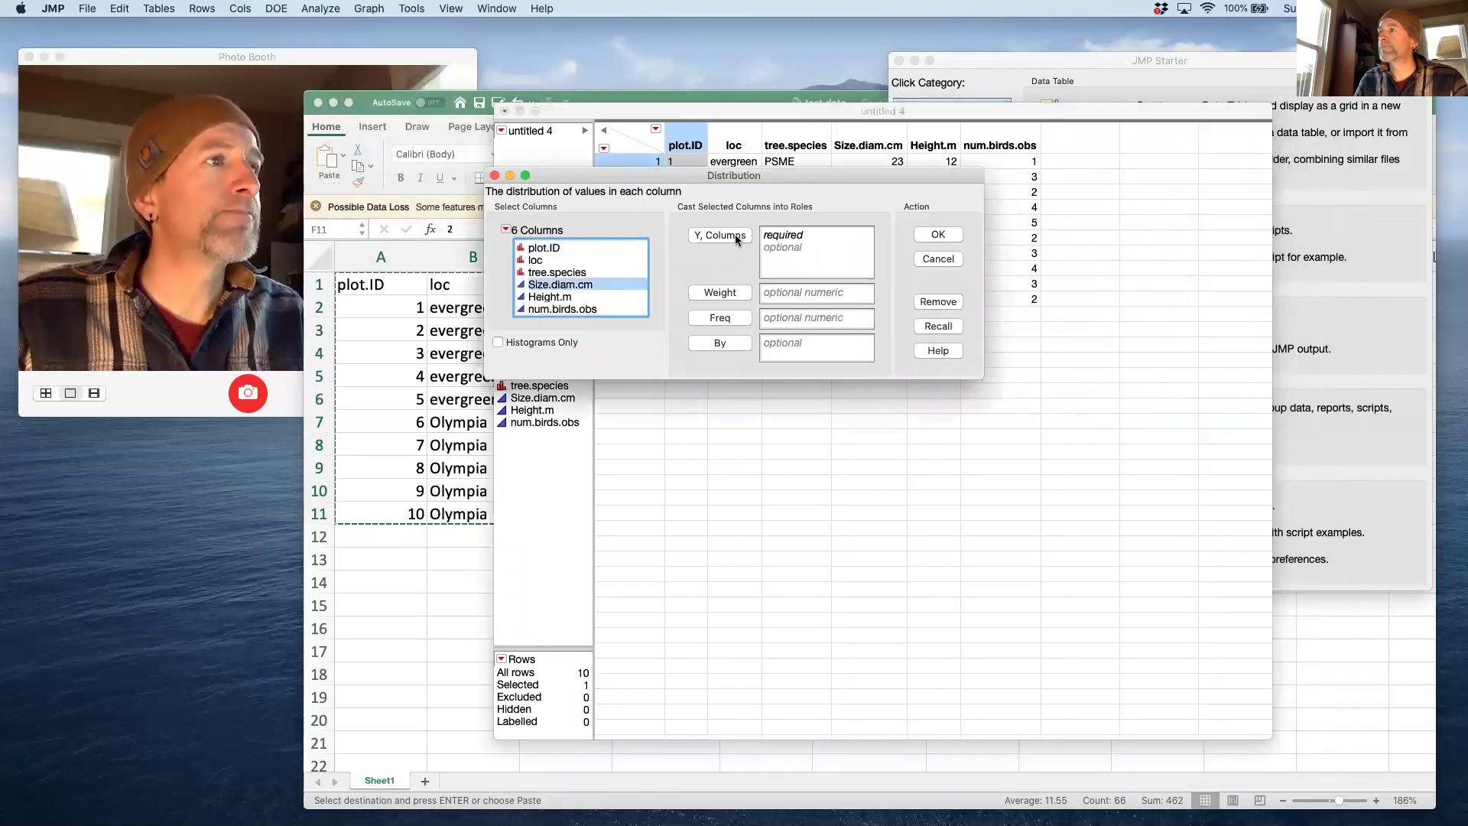
left_click_drag(662, 253, 780, 239)
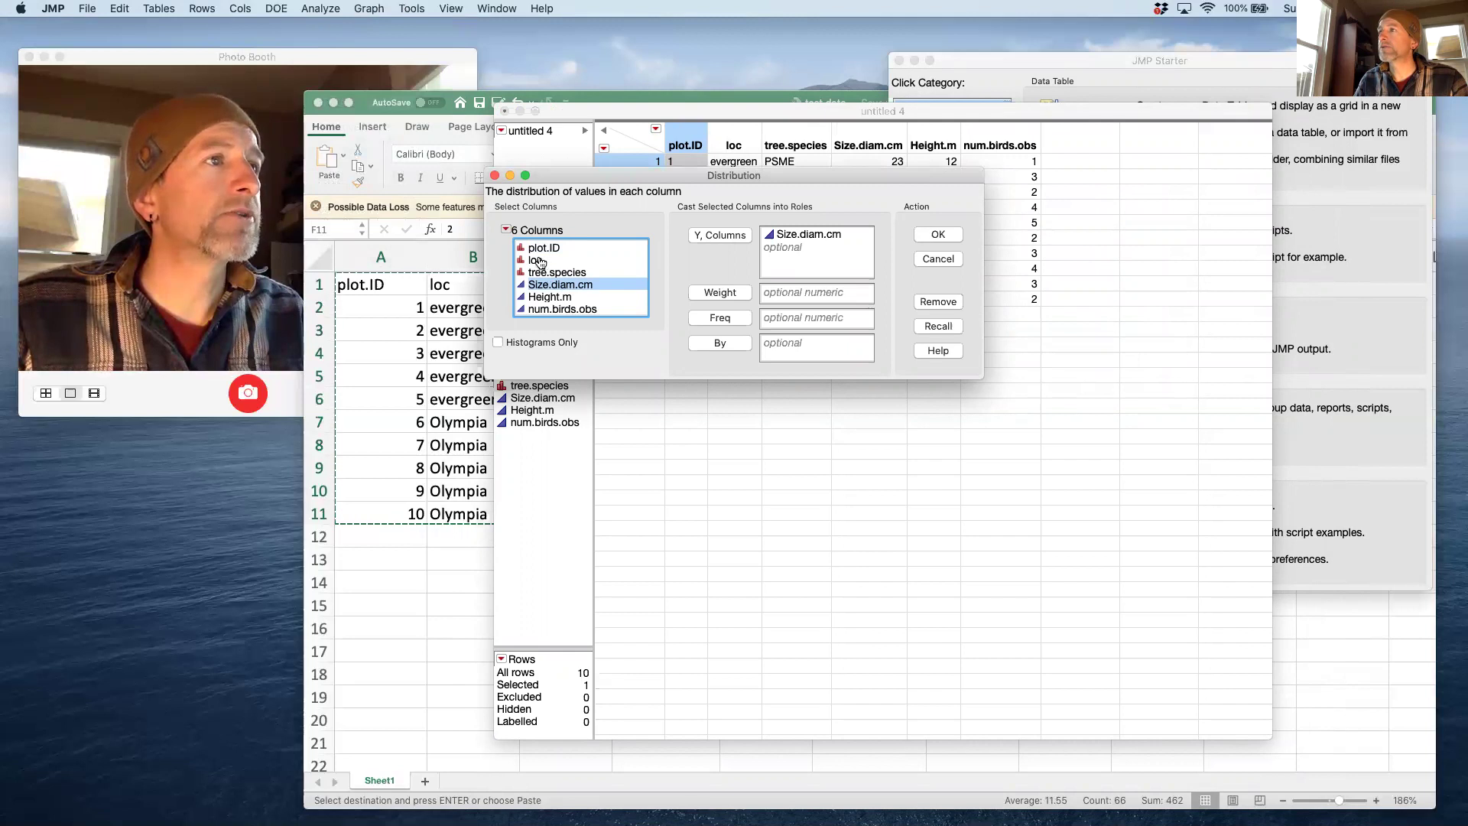
left_click(538, 261)
left_click(721, 345)
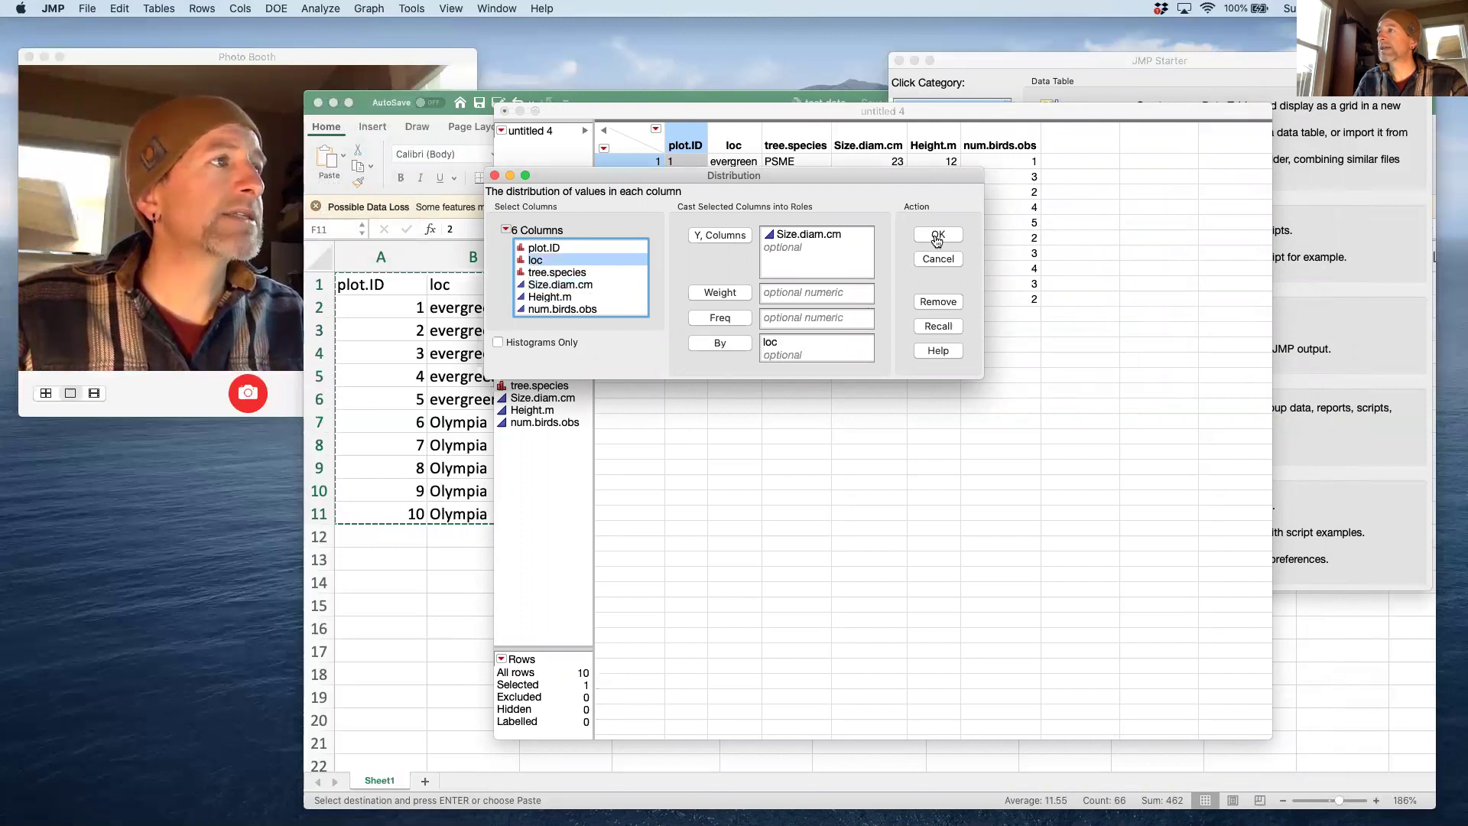
left_click(938, 237)
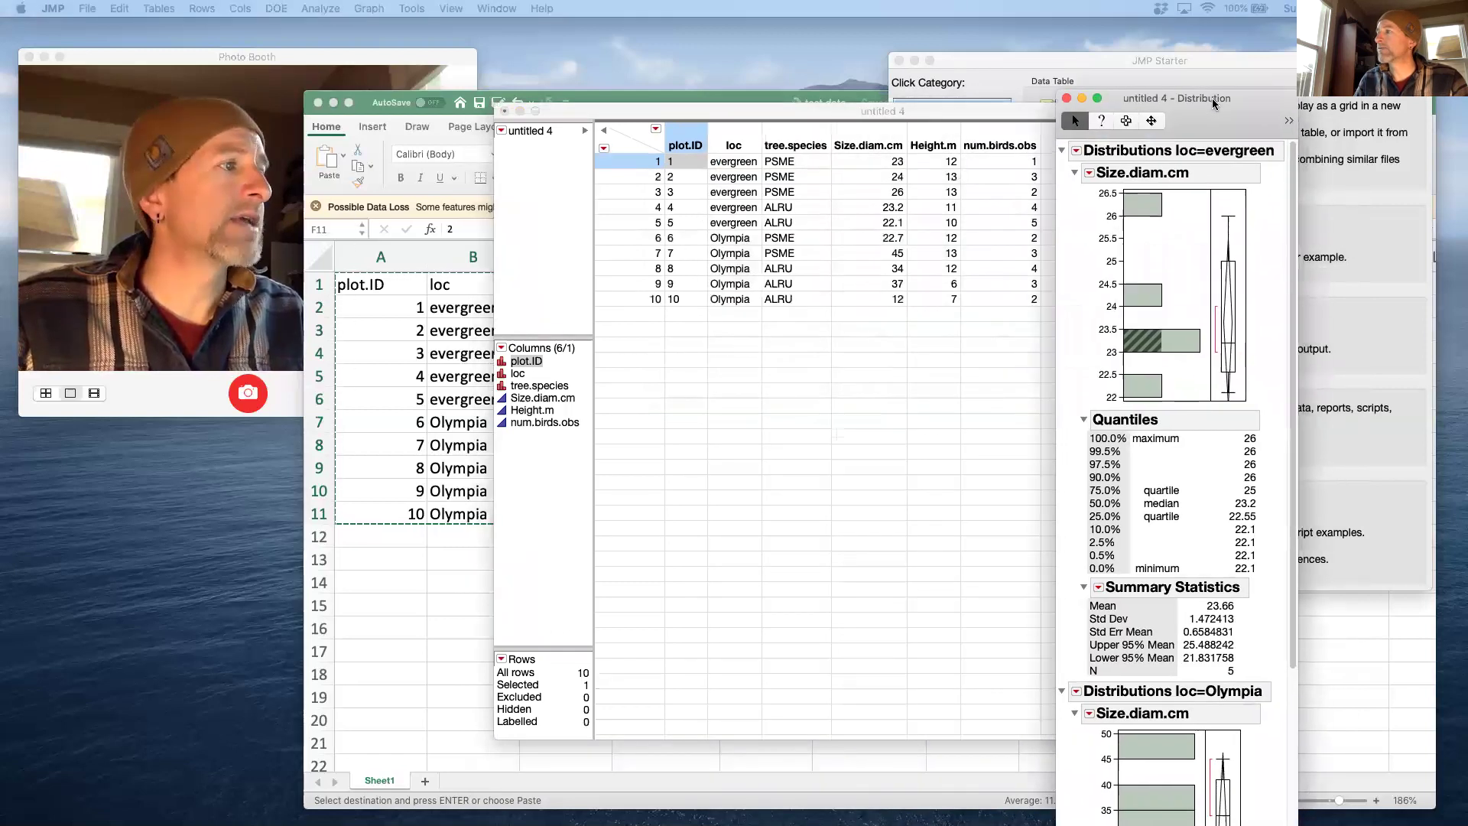
scroll(1266, 545, "down", 1)
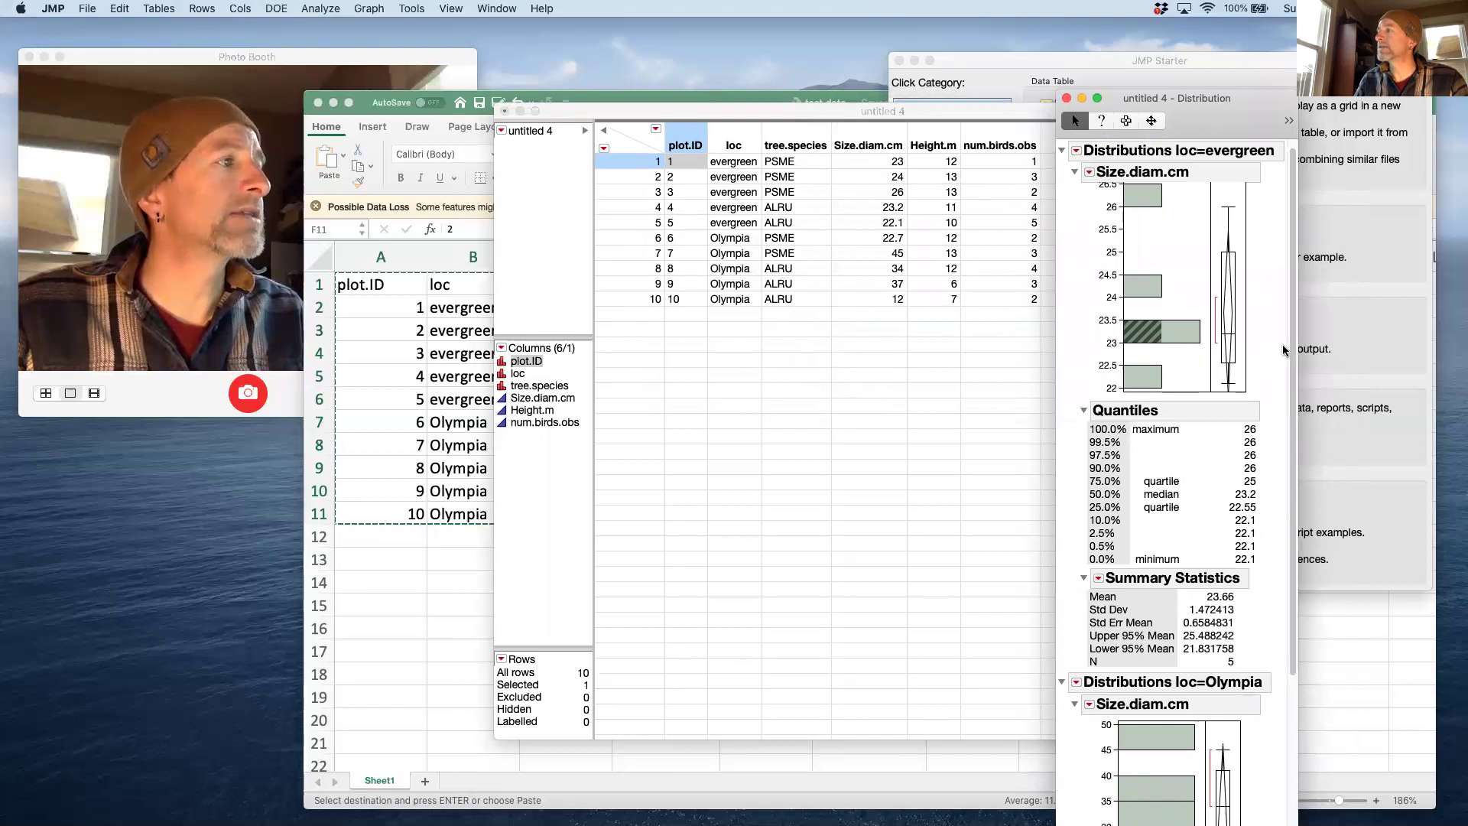
scroll(1239, 360, "down", 6)
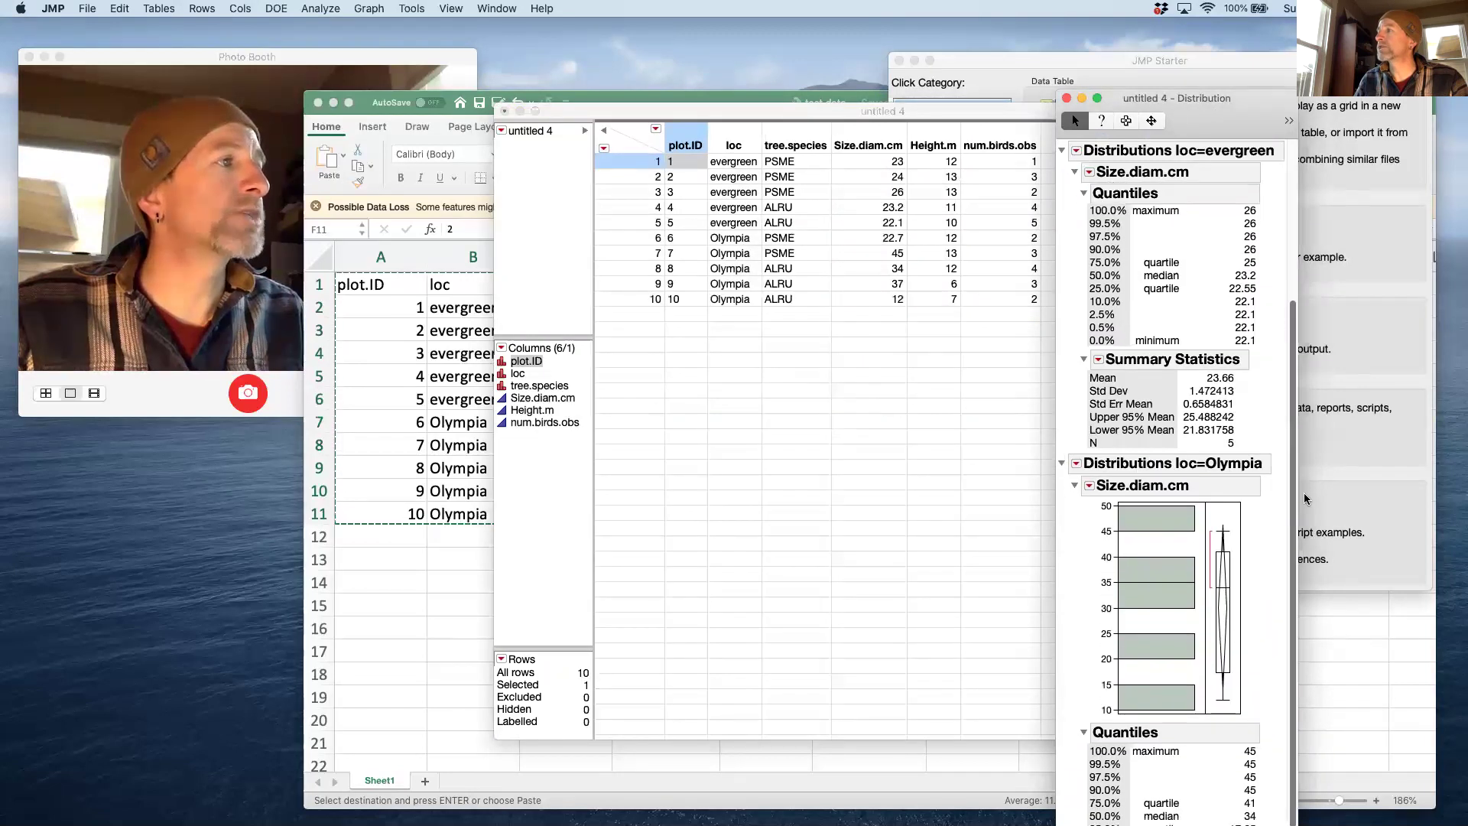
left_click(1067, 98)
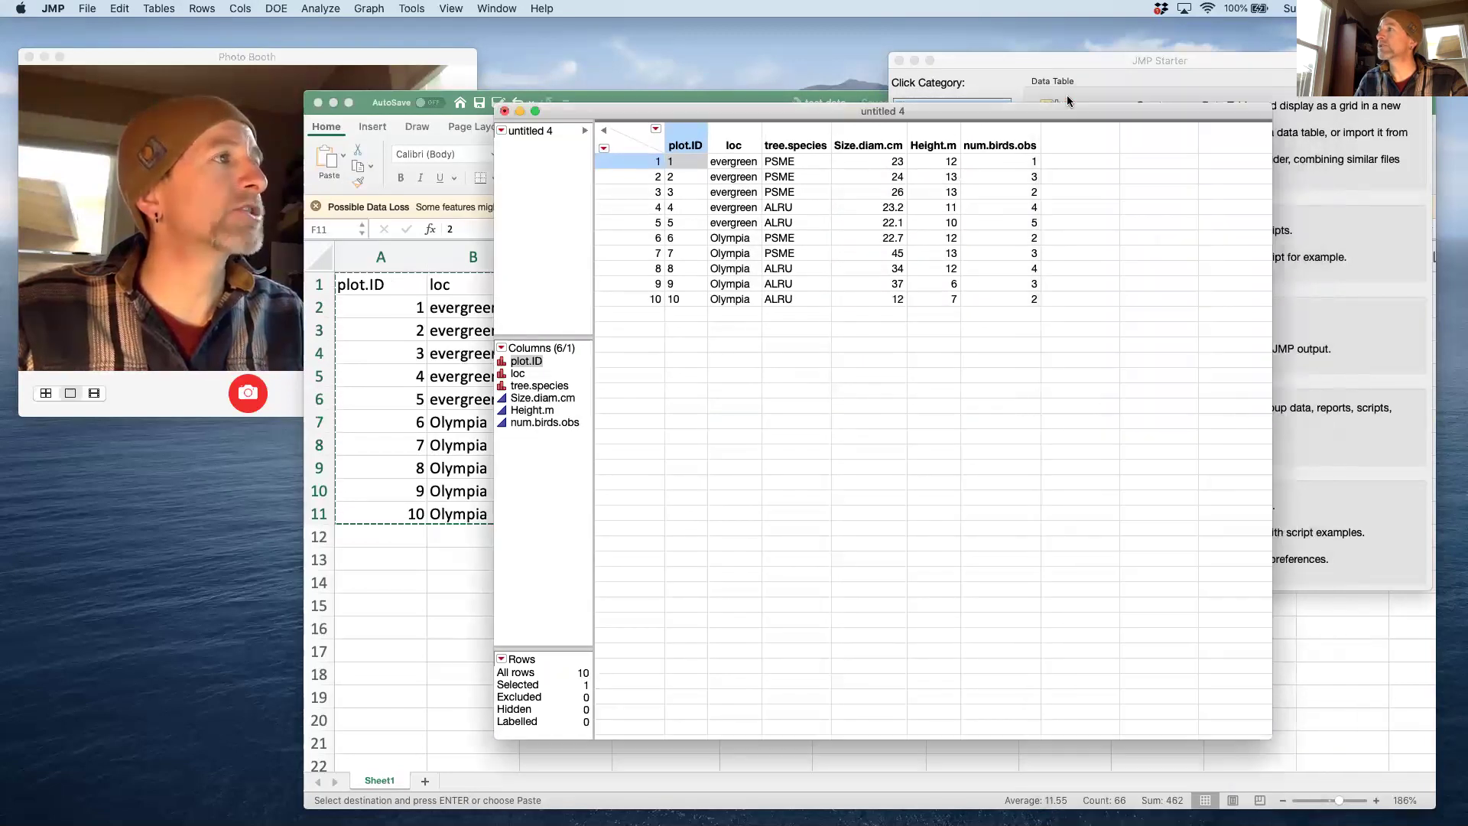
Step: Close untitled 4 with Don't Save and switch over to RStudio
left_click(504, 111)
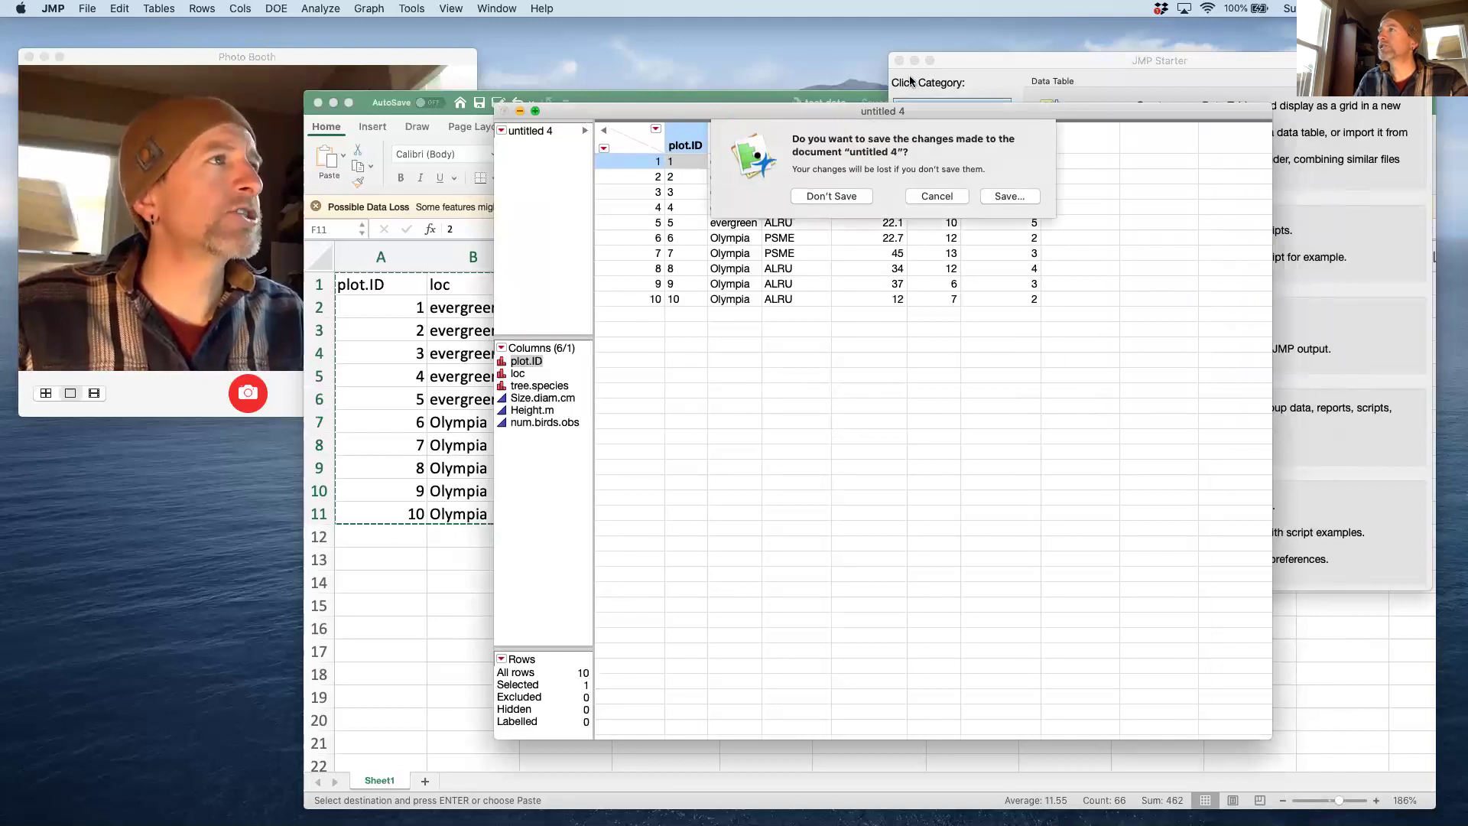
left_click(855, 194)
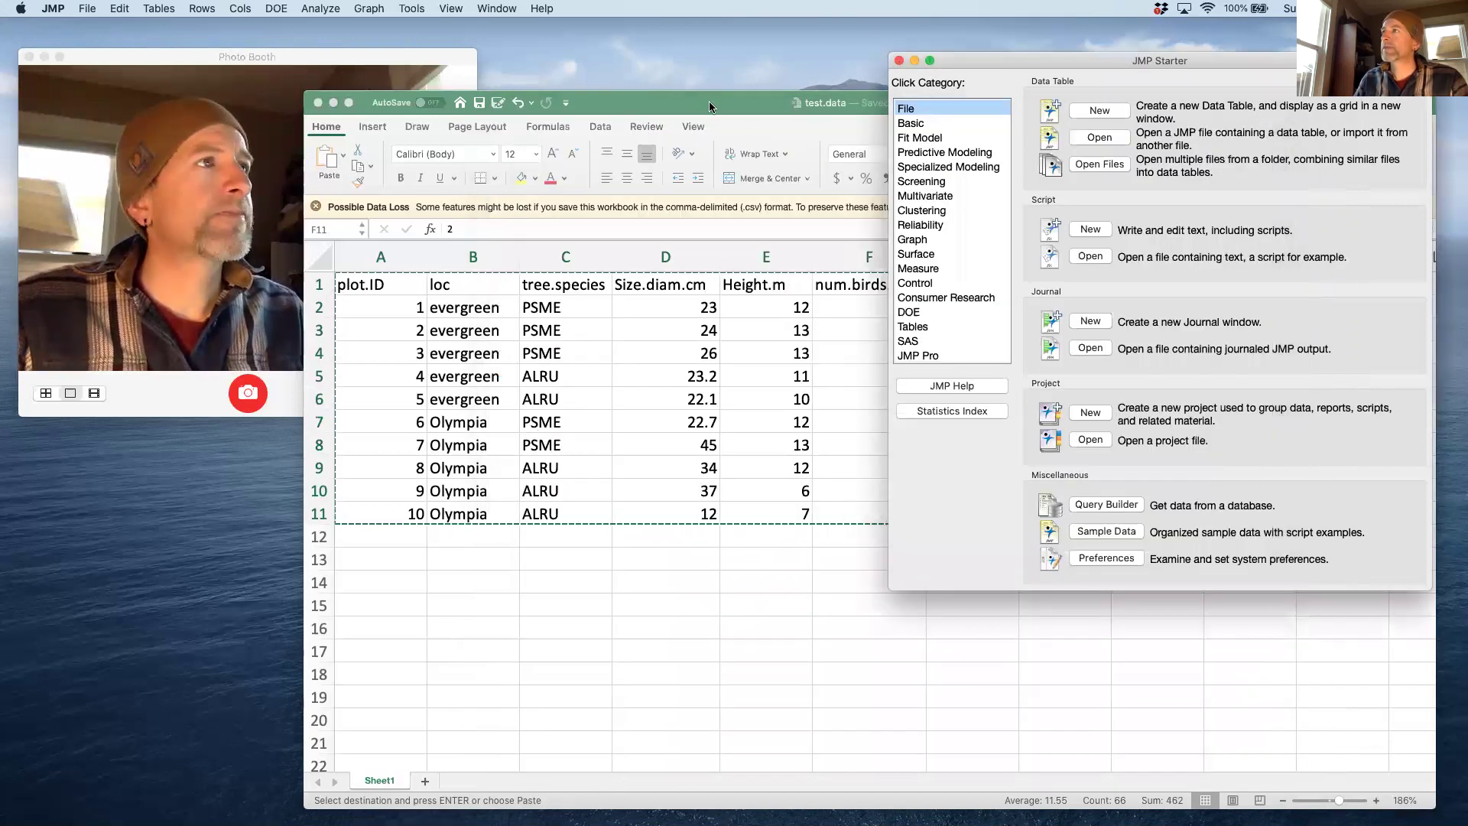
left_click_drag(709, 101, 702, 83)
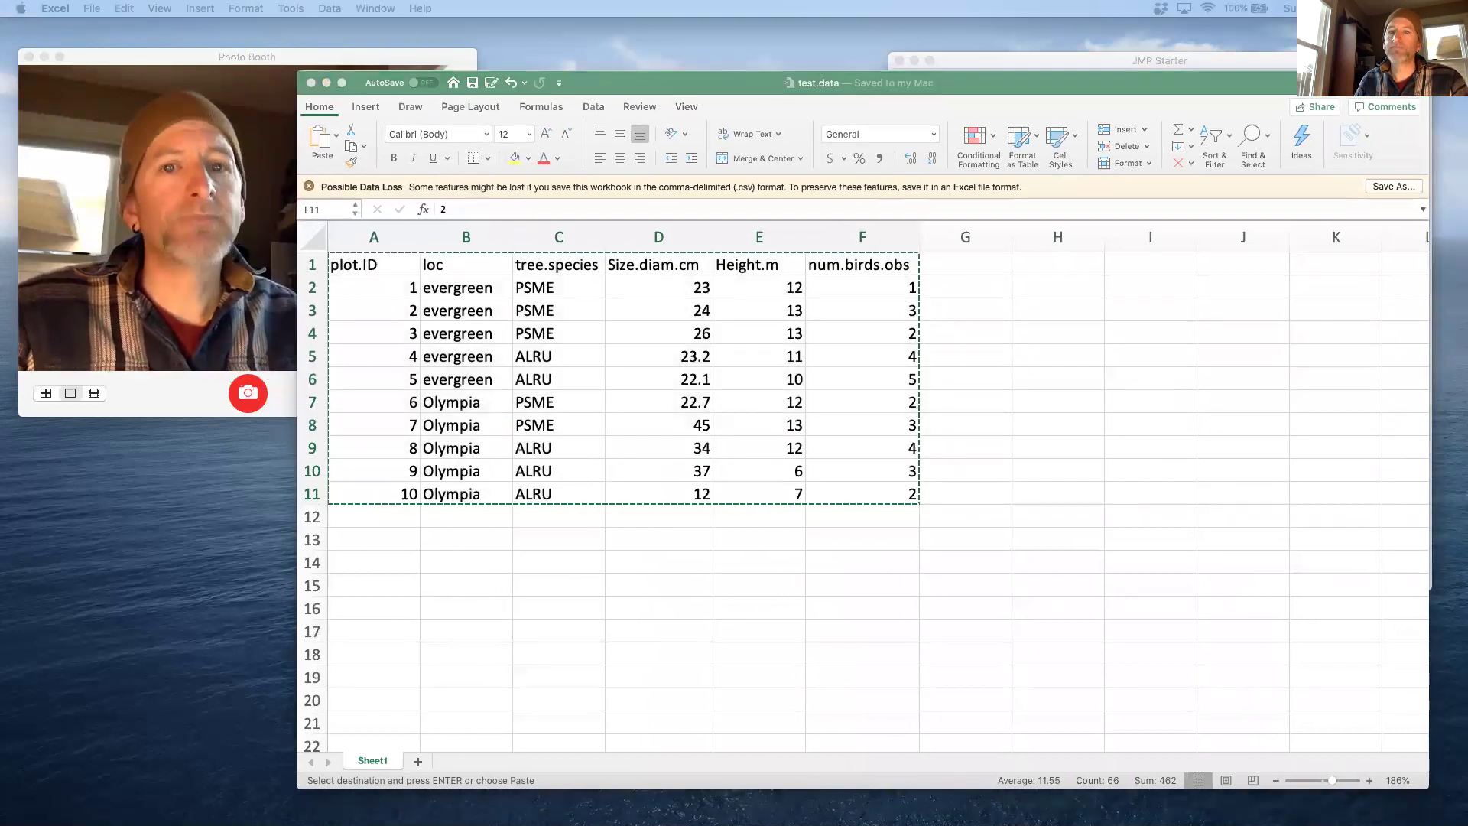
key("super+Tab")
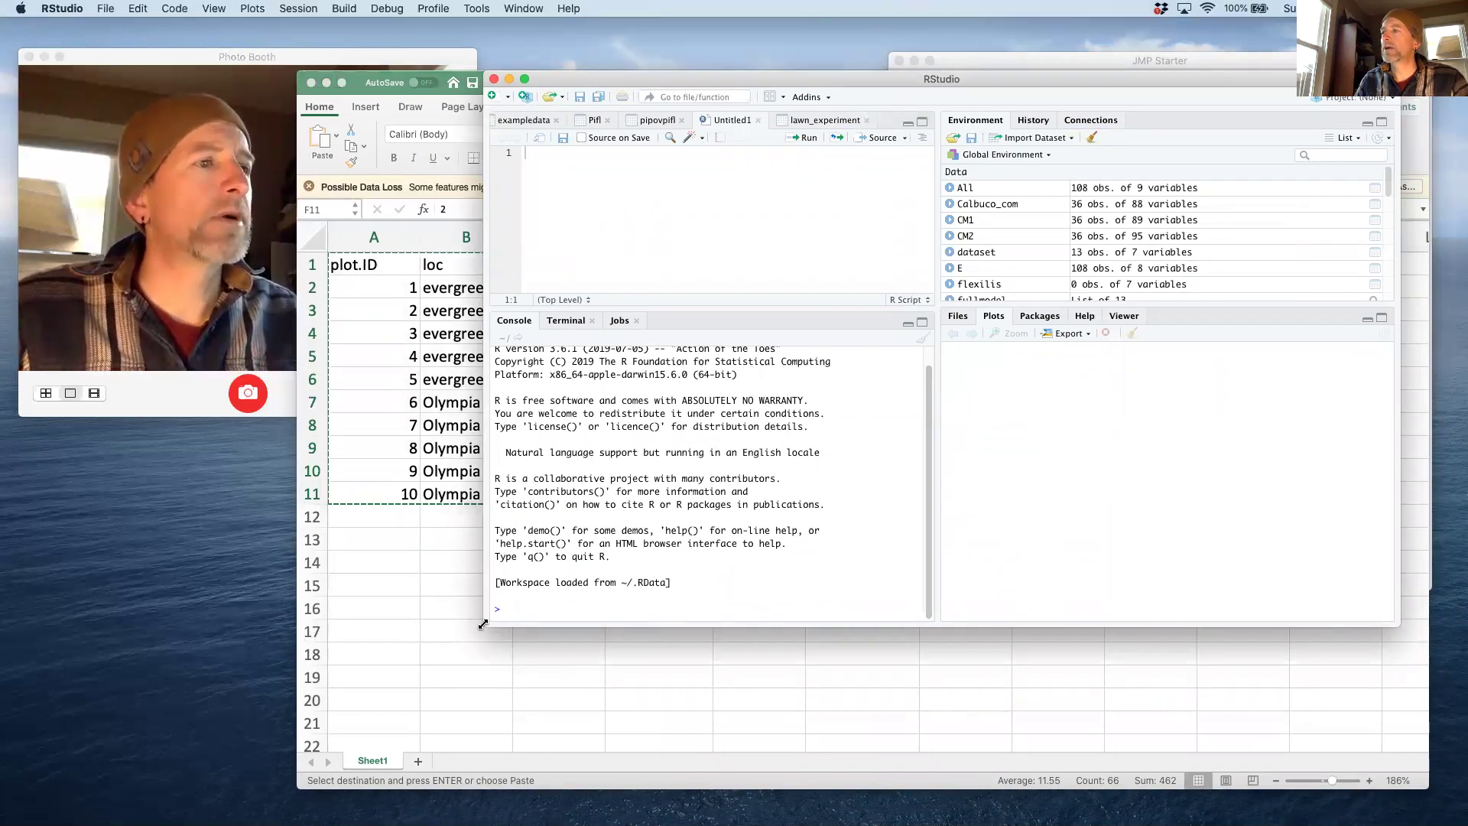
Step: Start an Import Dataset From Text (base) and pick test.data.csv on the Desktop
left_click_drag(485, 632, 309, 787)
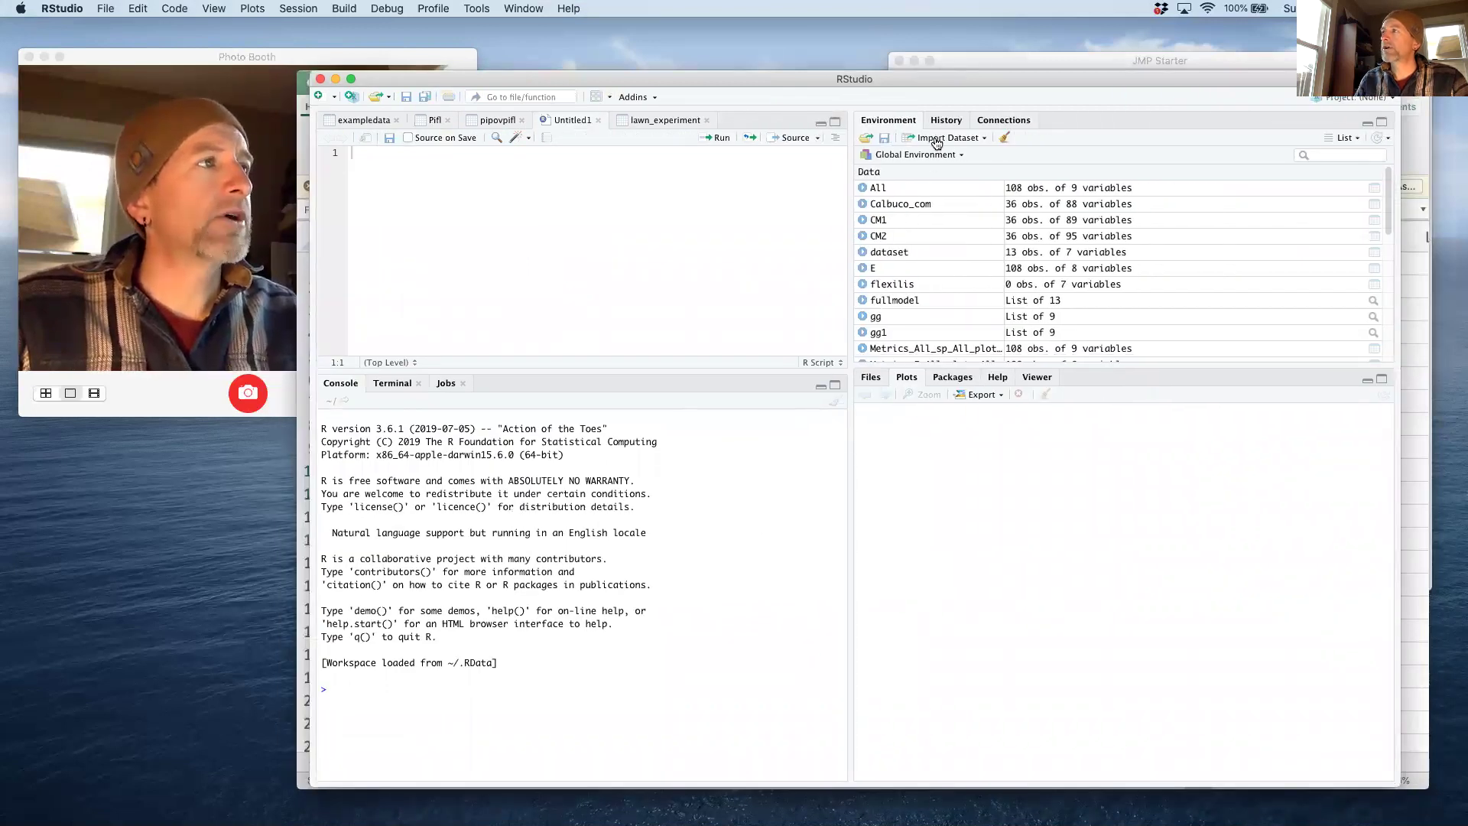
left_click(937, 142)
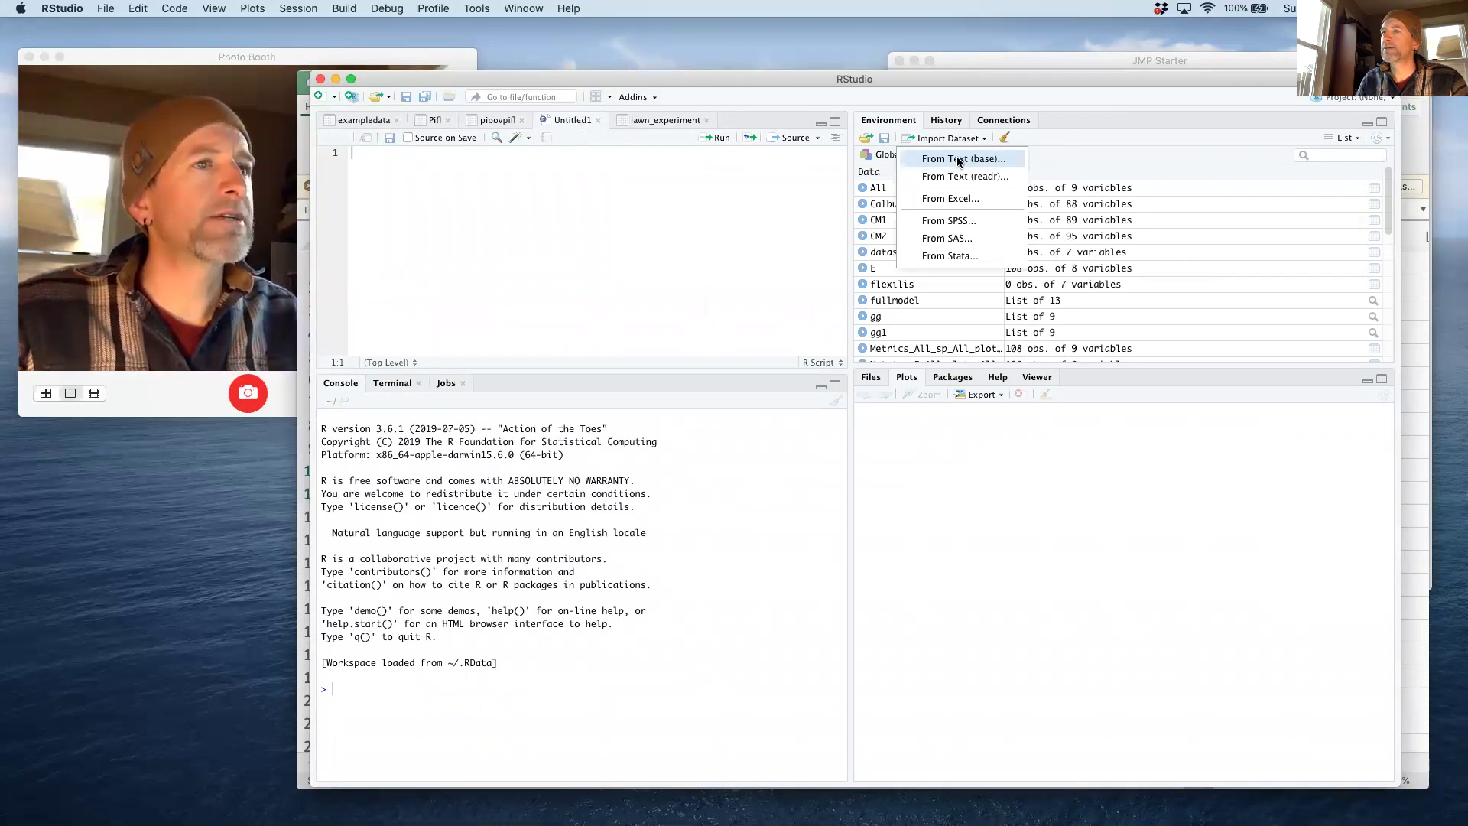
left_click(959, 159)
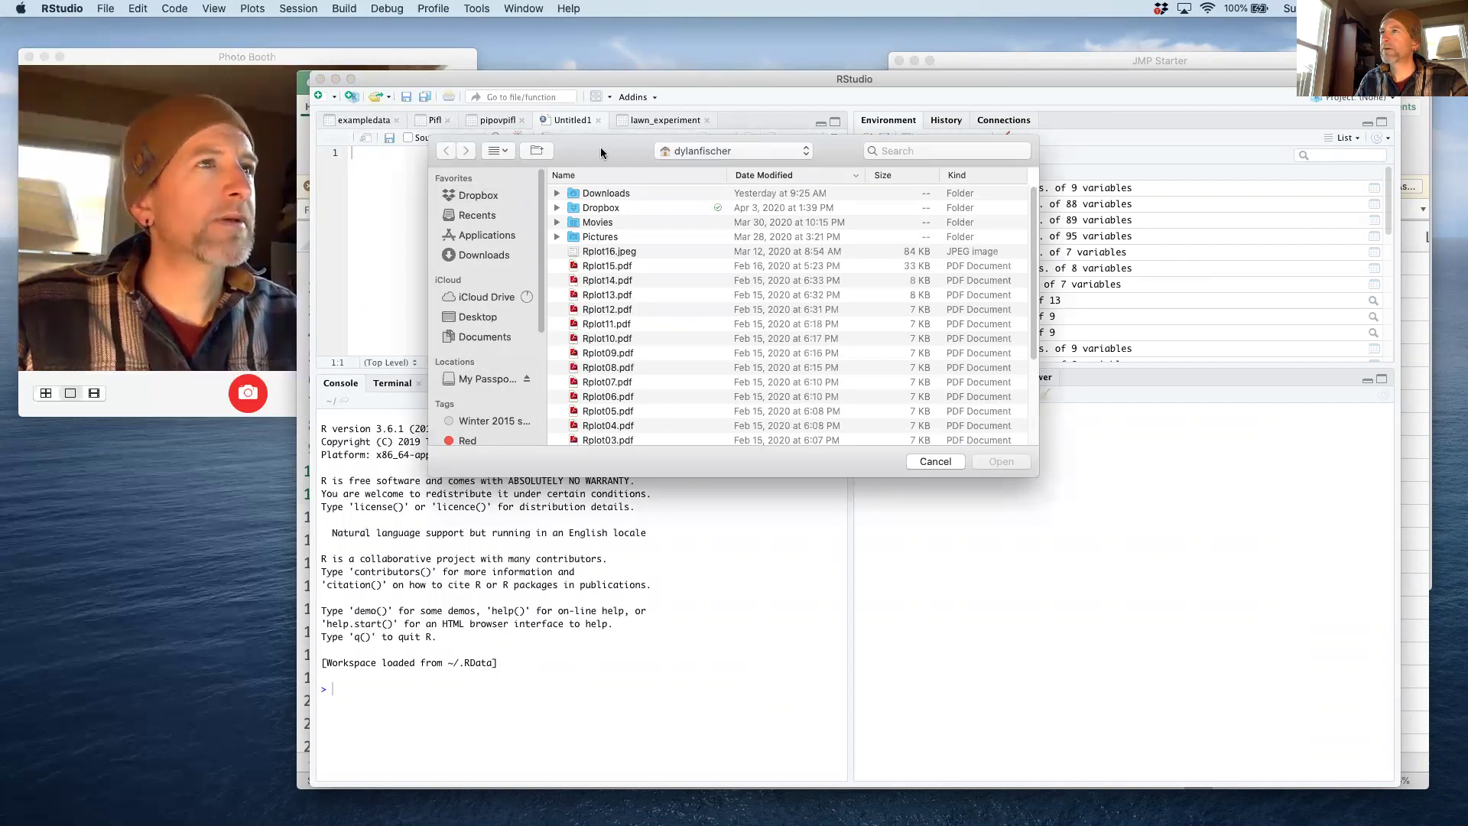
left_click_drag(603, 147, 724, 104)
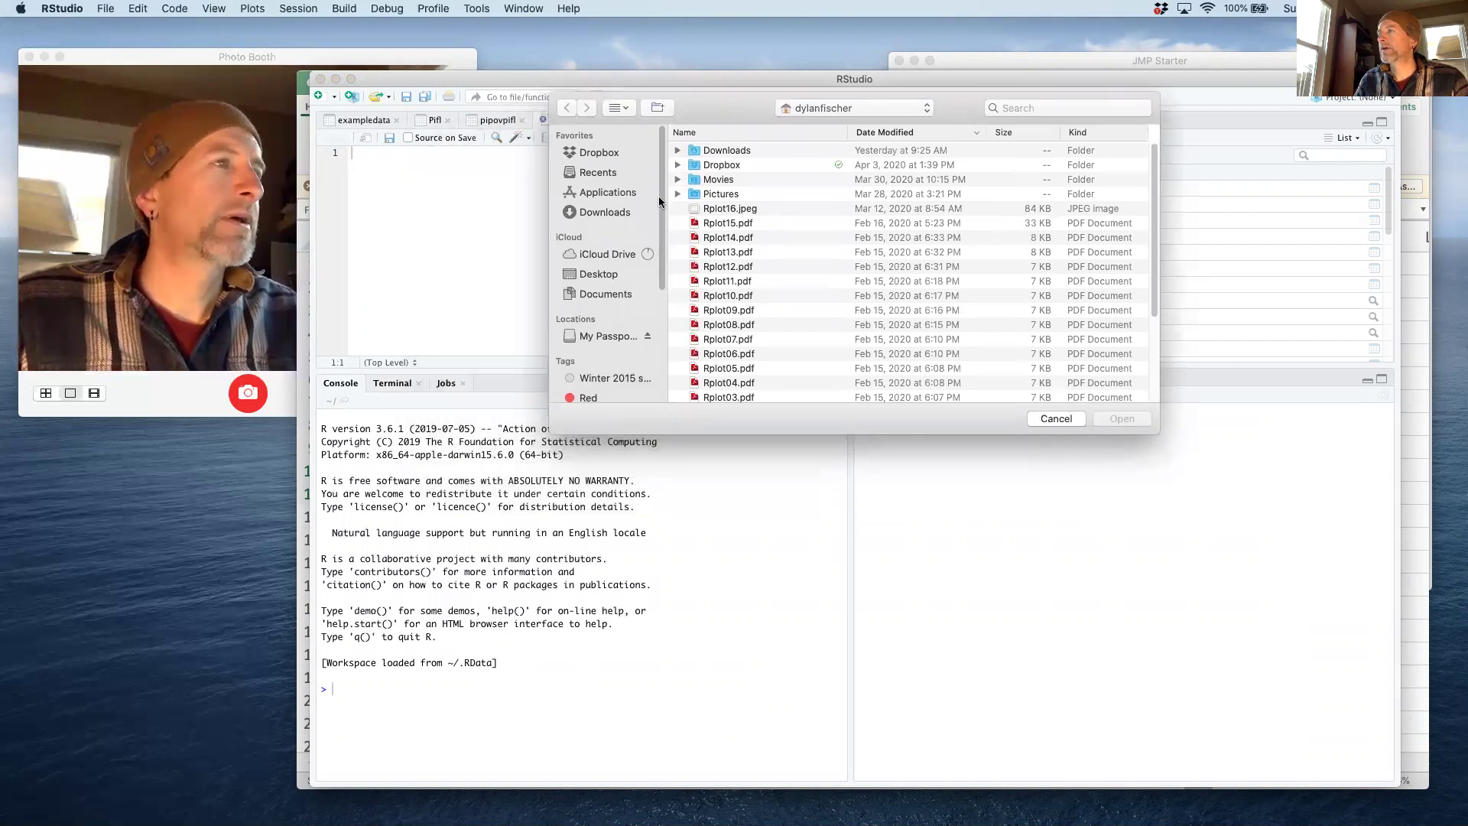
left_click(604, 275)
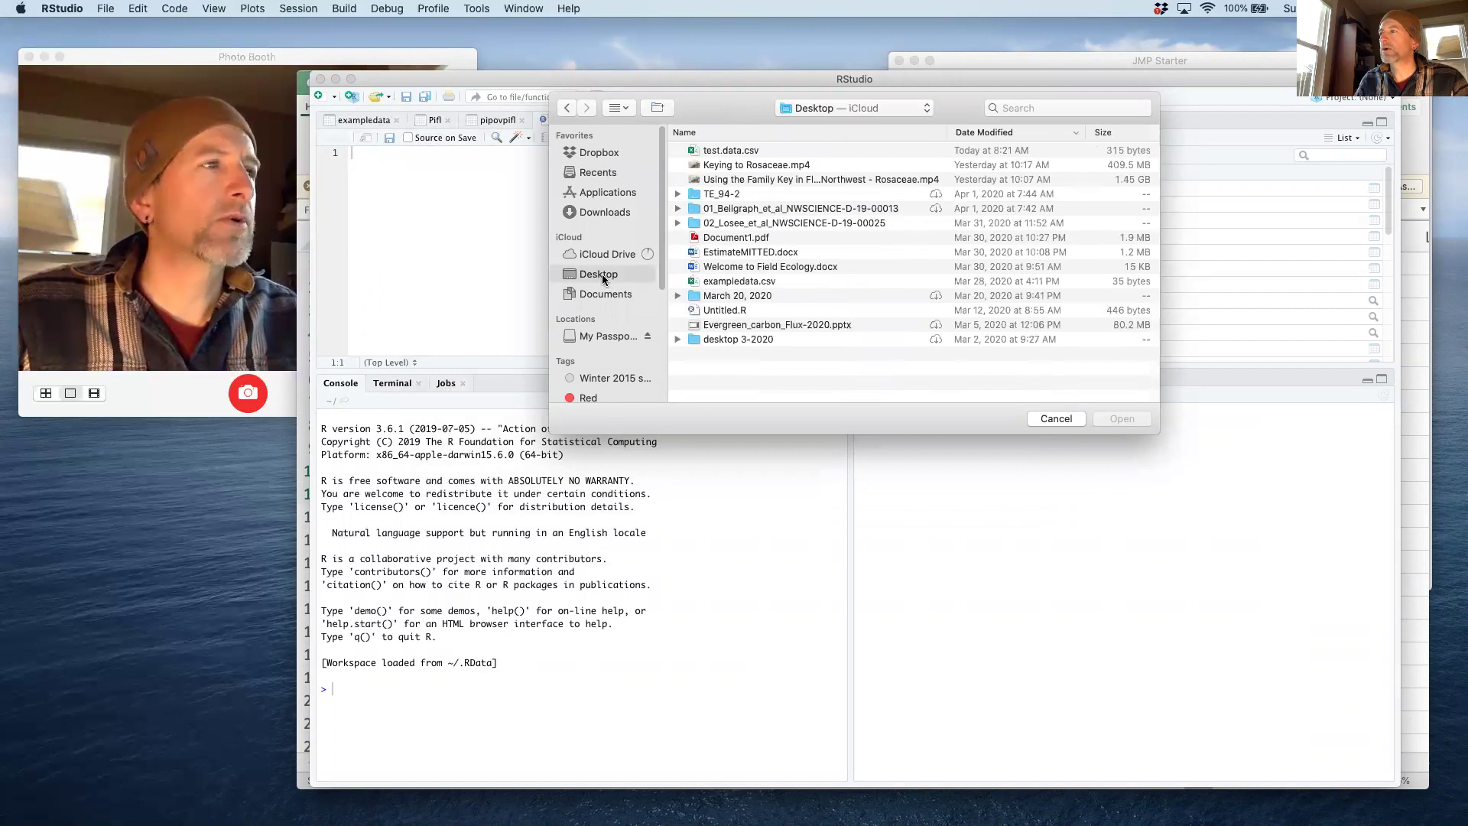
left_click(738, 152)
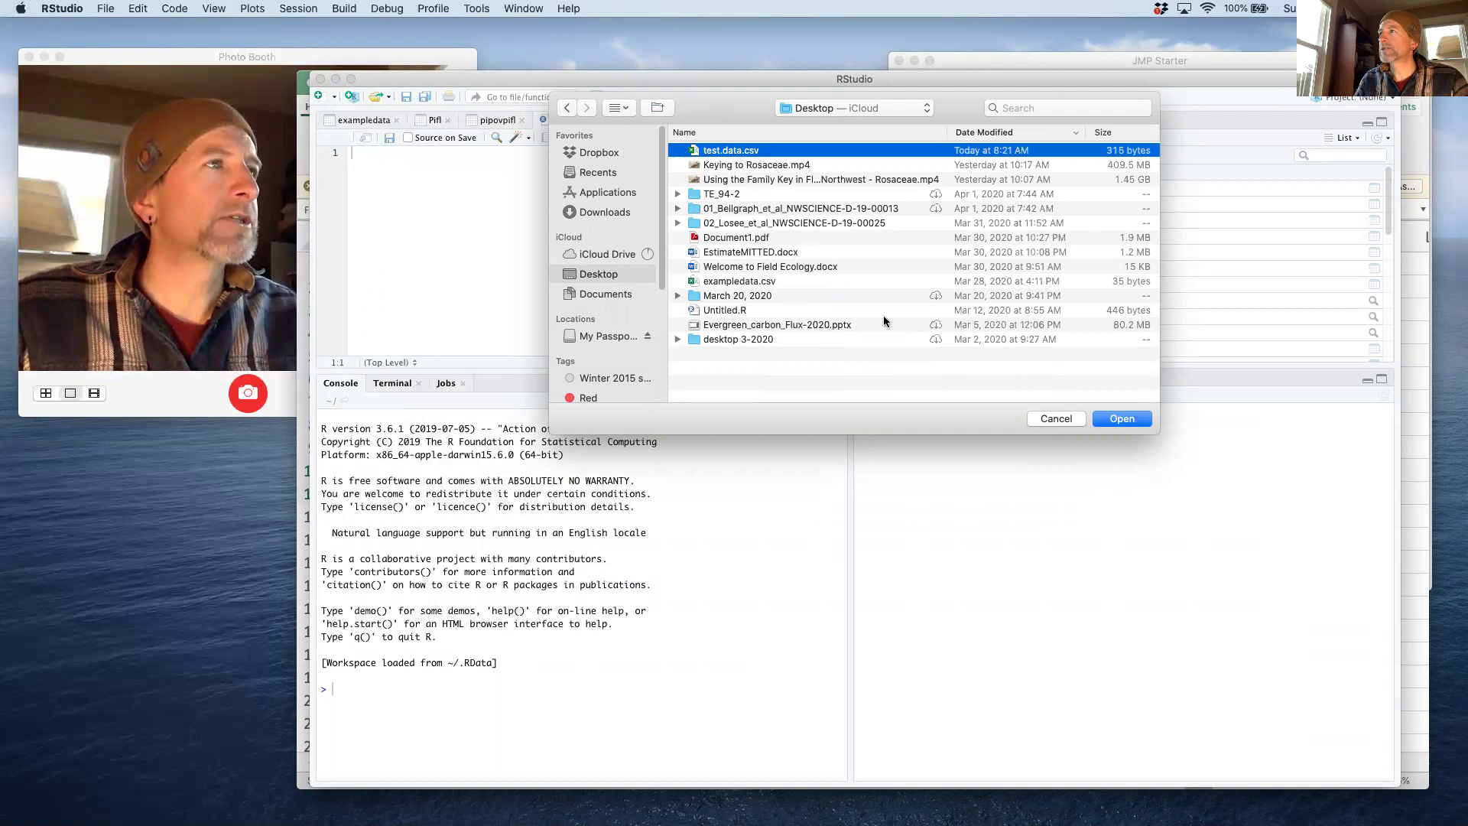
Step: Open test.data.csv and import it as test.data with Heading set to Yes
left_click(1117, 421)
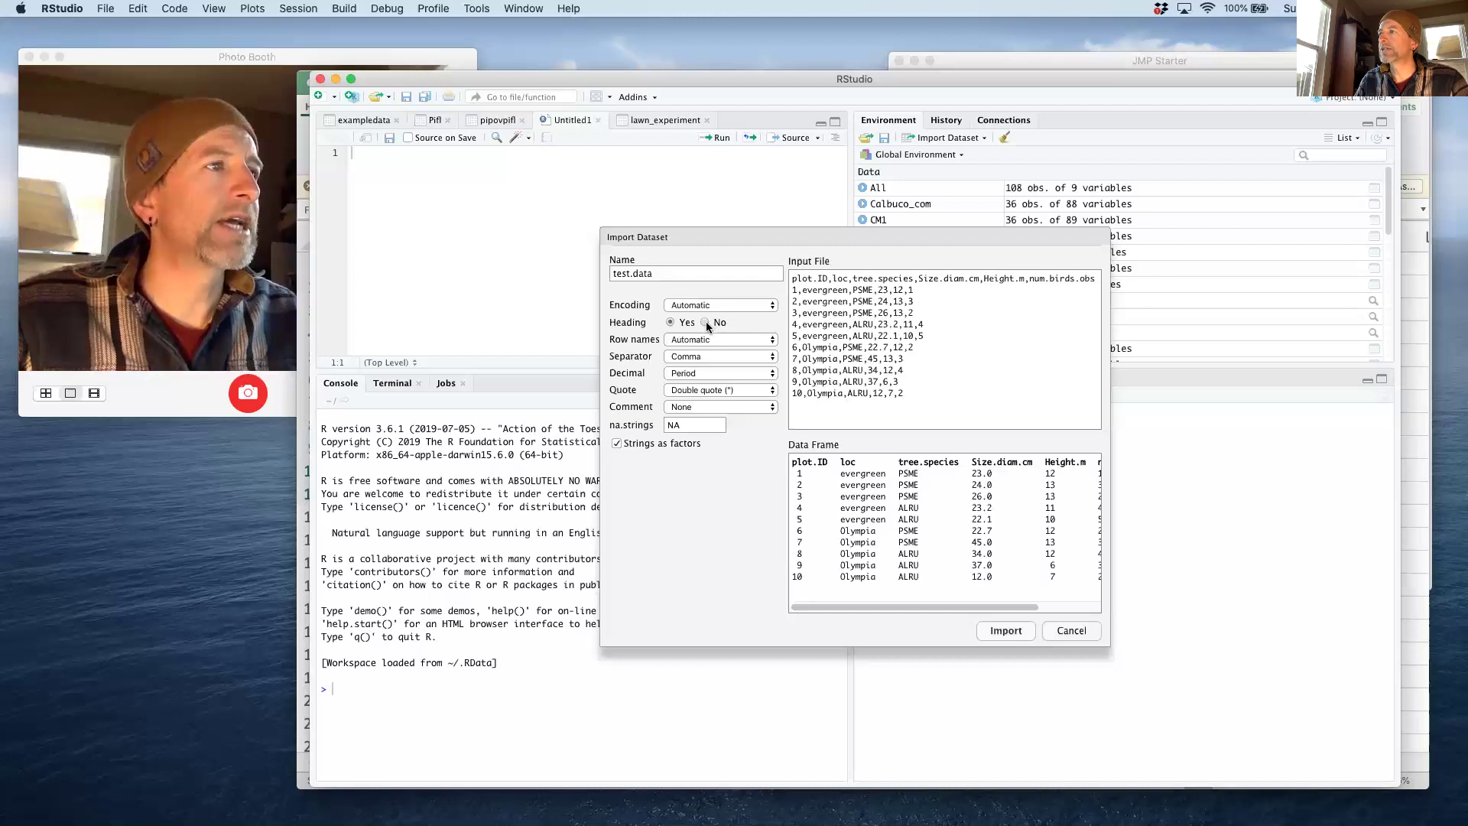
left_click(705, 321)
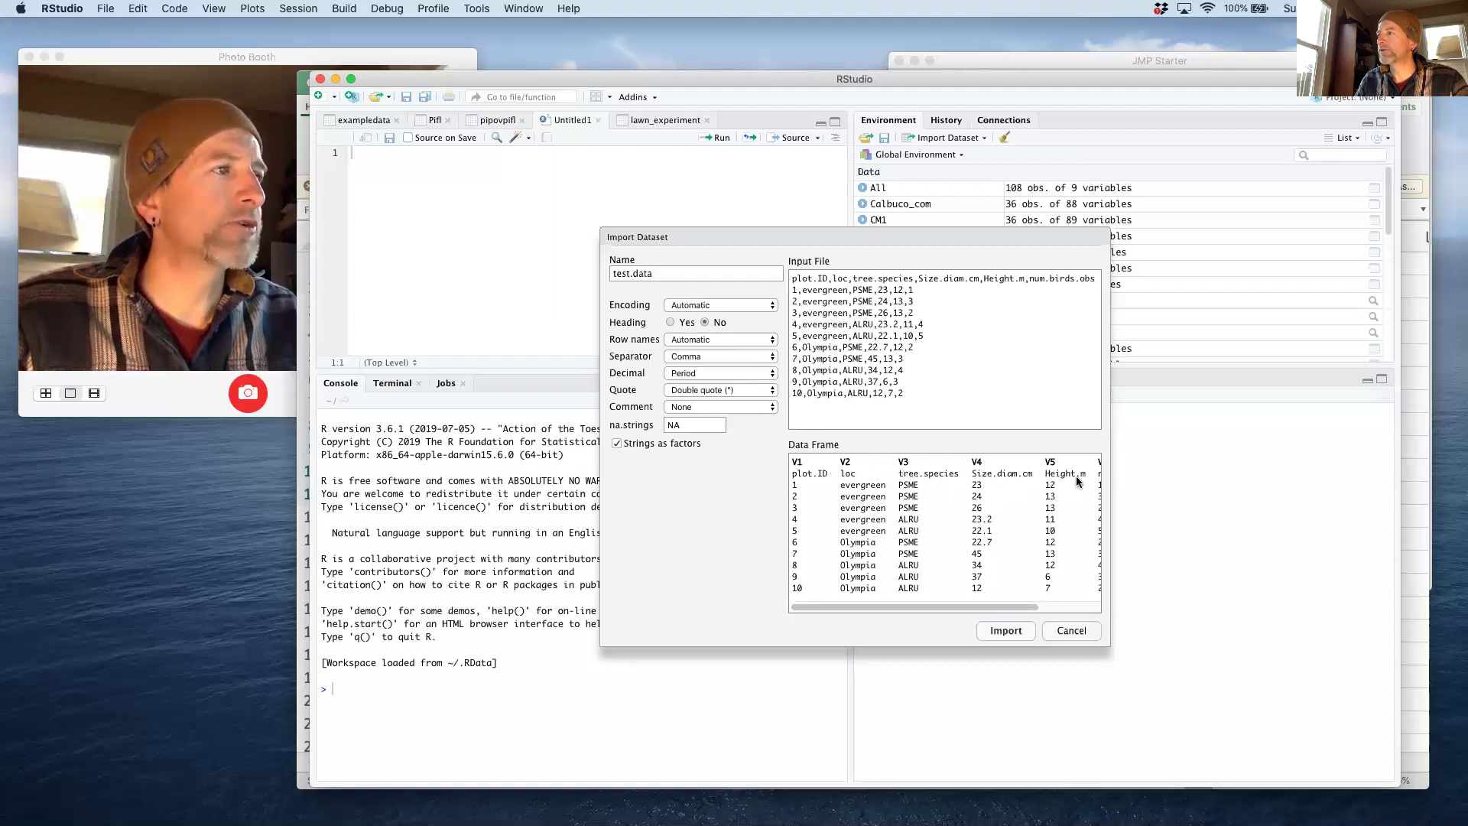
left_click(671, 322)
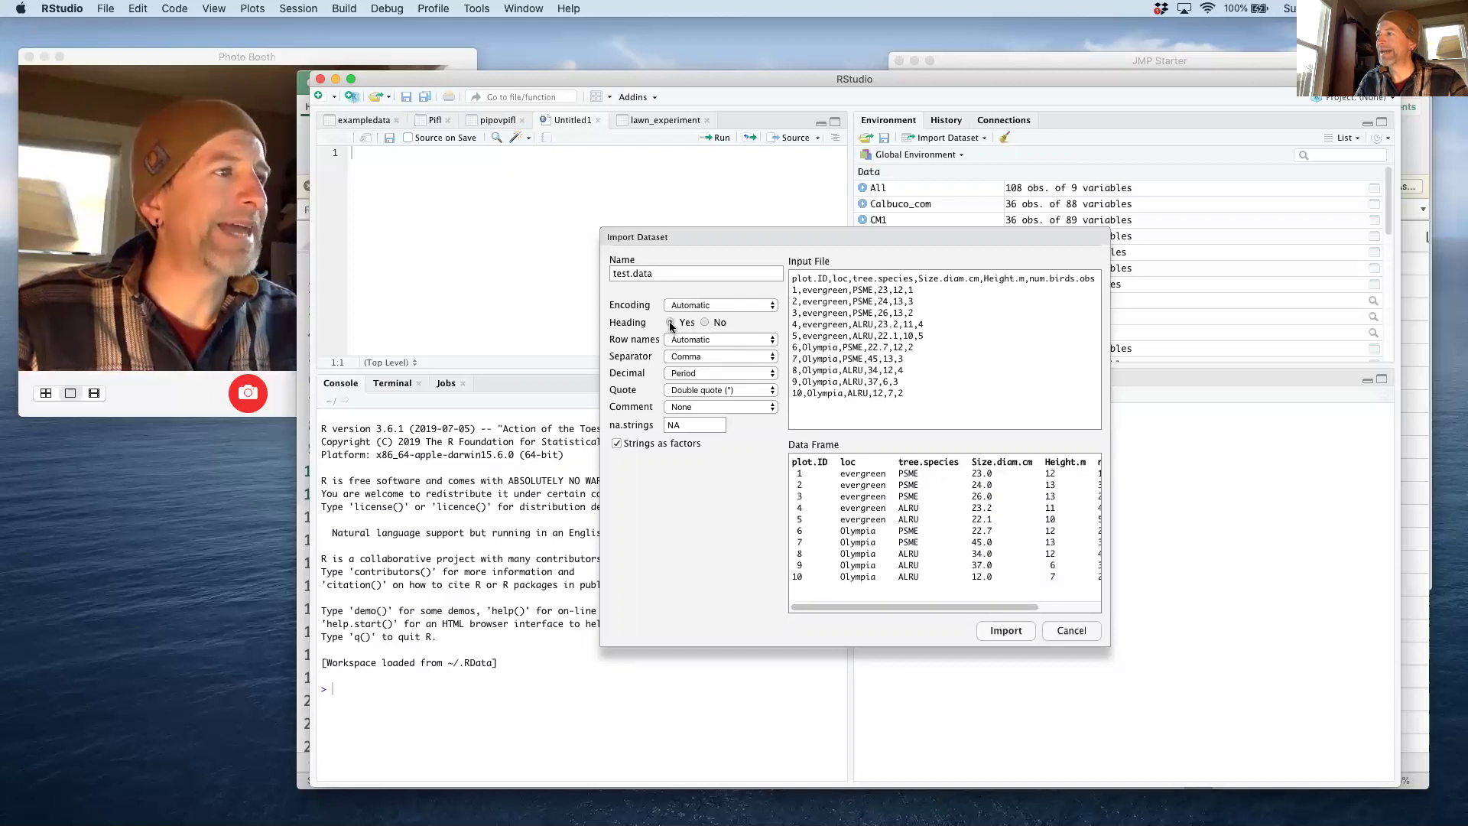
left_click(1006, 632)
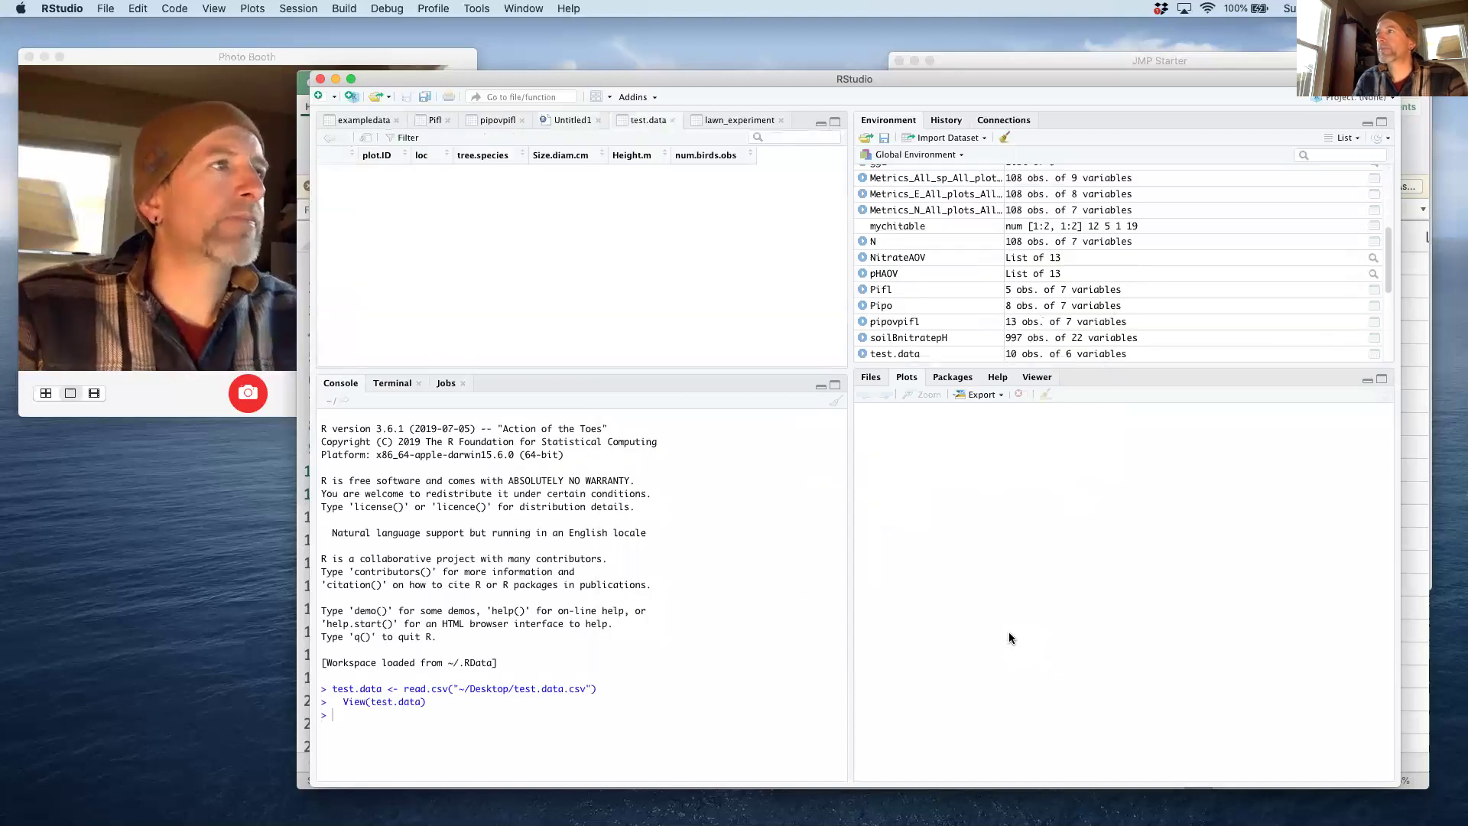